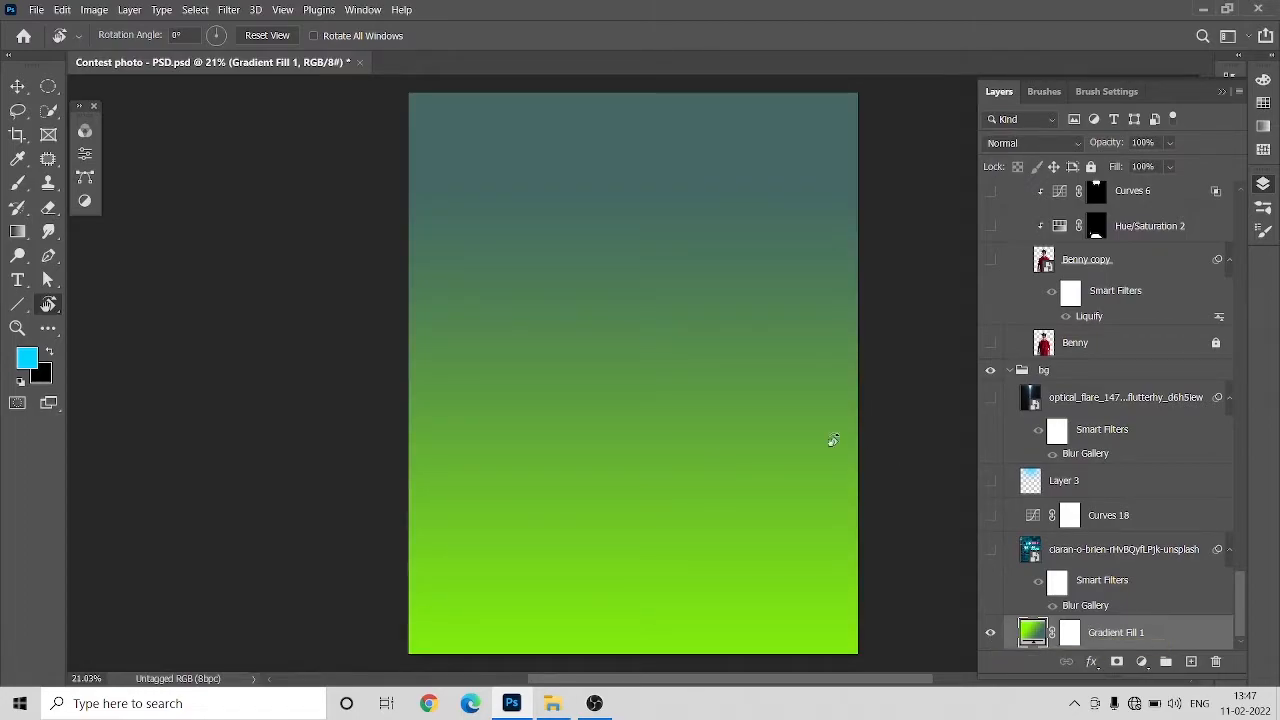
# Step: Show the ciaran-o-brien street photo layer and compare its Blur Gallery effect with Field Blur off and on, keeping it on
pyautogui.click(991, 549)
pyautogui.click(1098, 556)
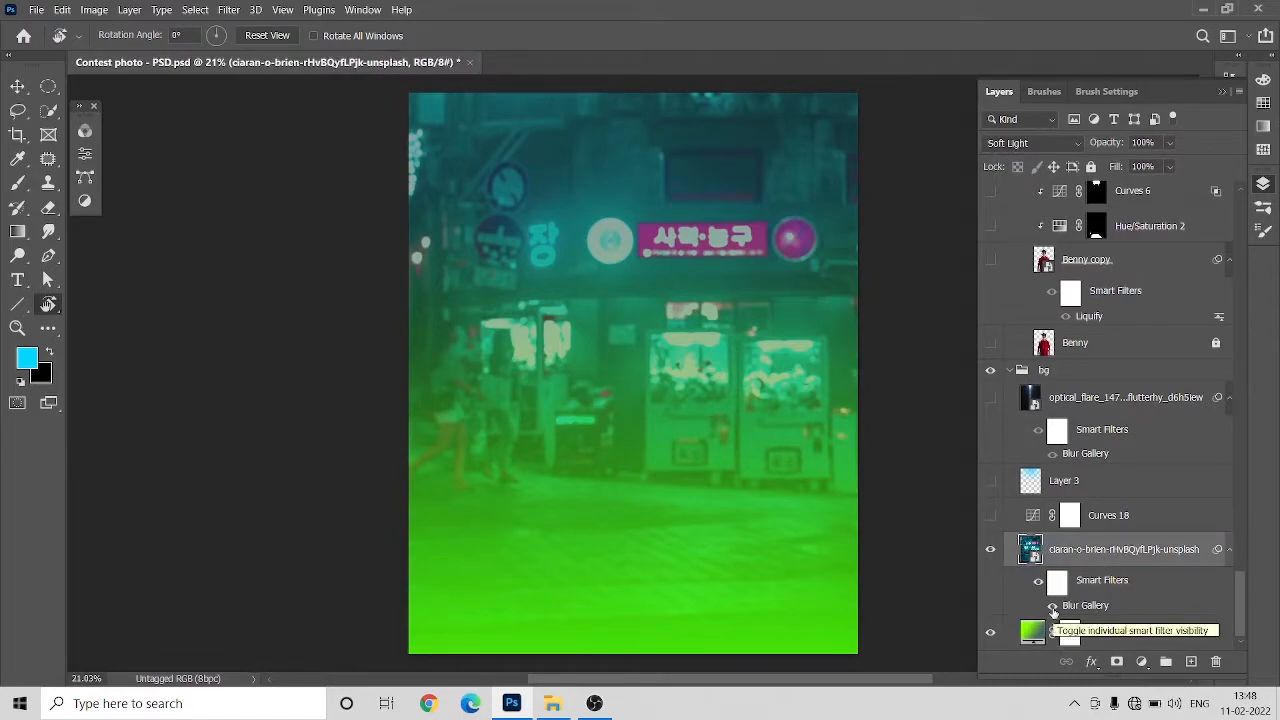
pyautogui.click(1052, 607)
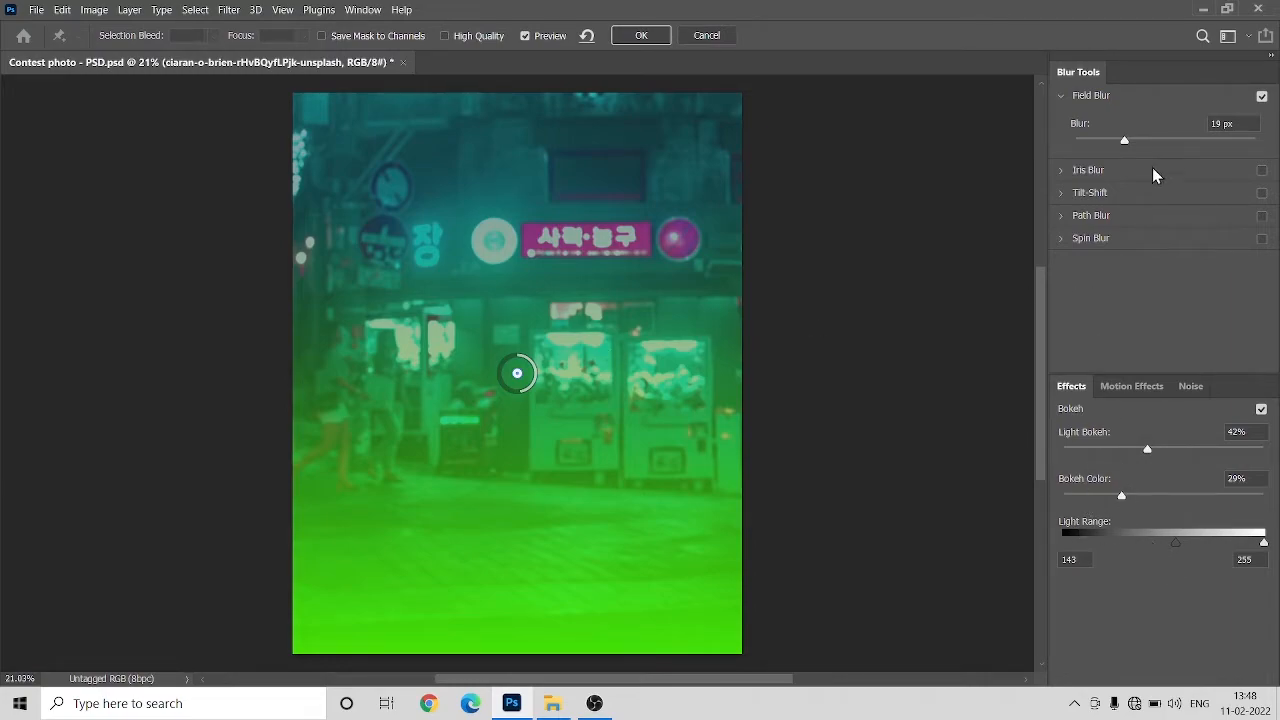
pyautogui.click(1265, 97)
pyautogui.click(1265, 97)
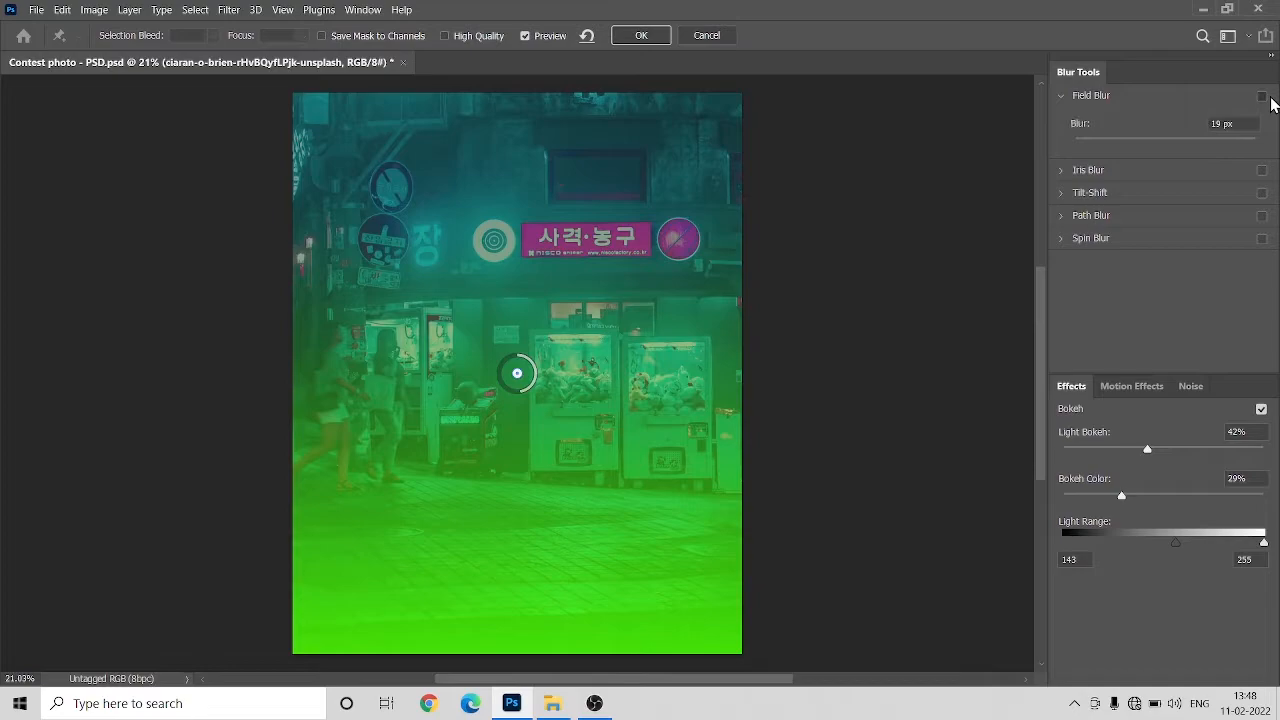
pyautogui.click(637, 34)
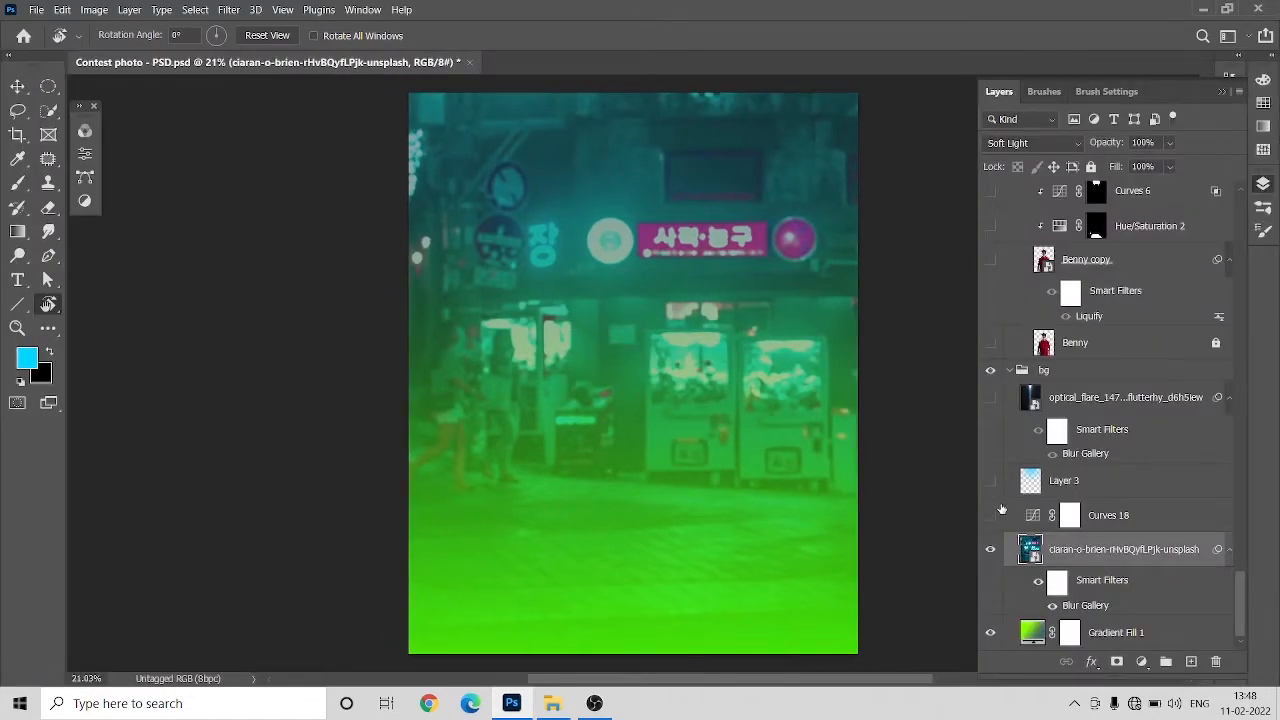
# Step: Show the Curves 18 and Layer 3 layers above the street photo and select Layer 3
pyautogui.click(990, 515)
pyautogui.scroll(1, 787, 432)
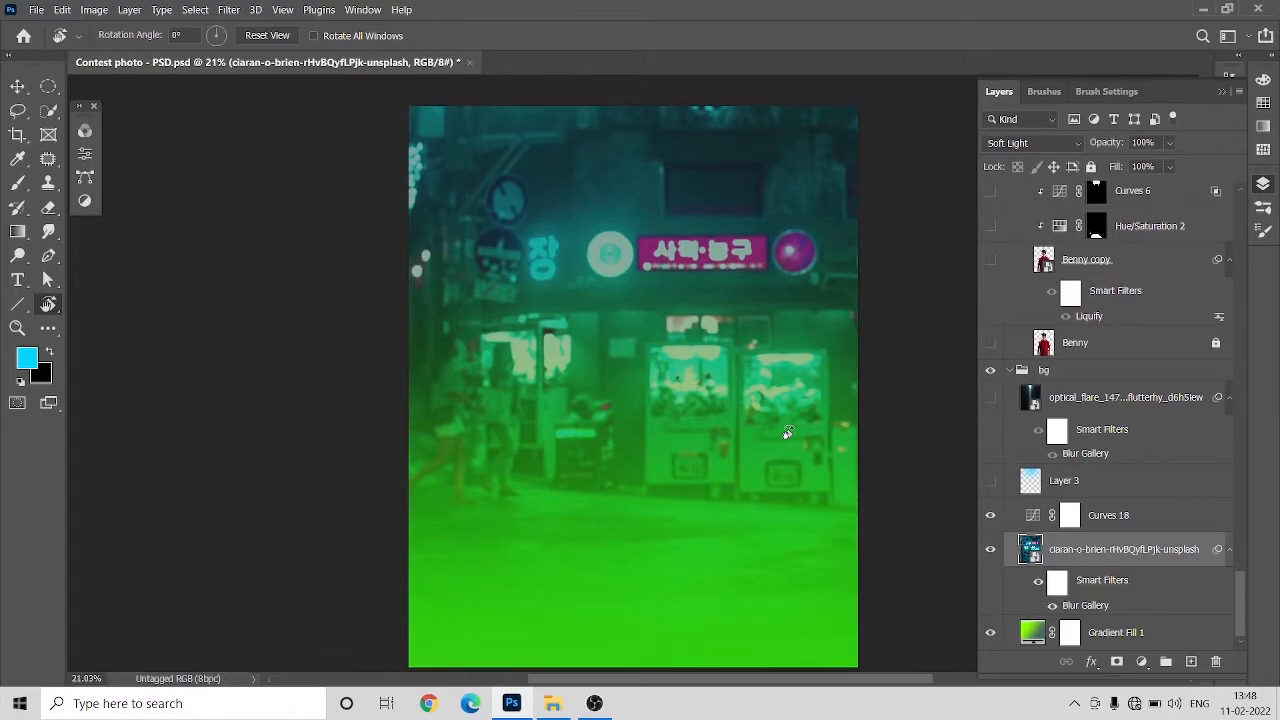
pyautogui.click(990, 481)
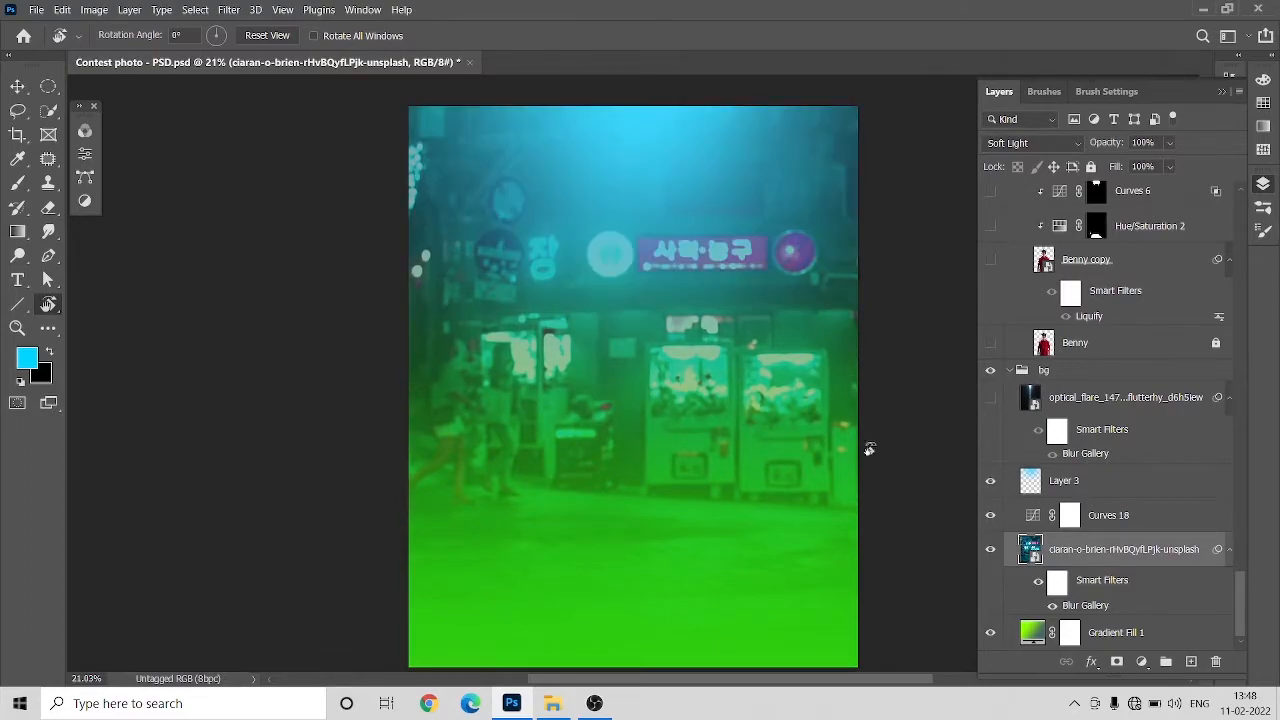
pyautogui.click(1066, 486)
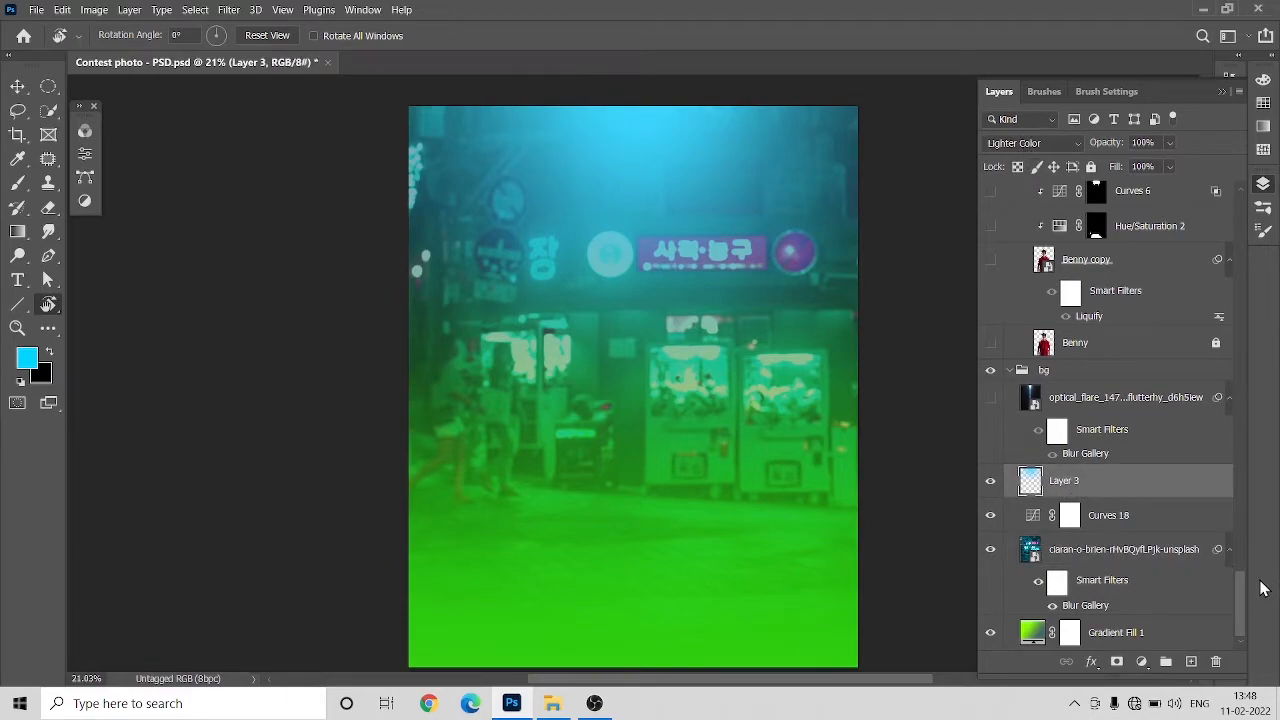
# Step: Show the optical flare layer over the background and collapse the bg group
pyautogui.scroll(5, 1245, 600)
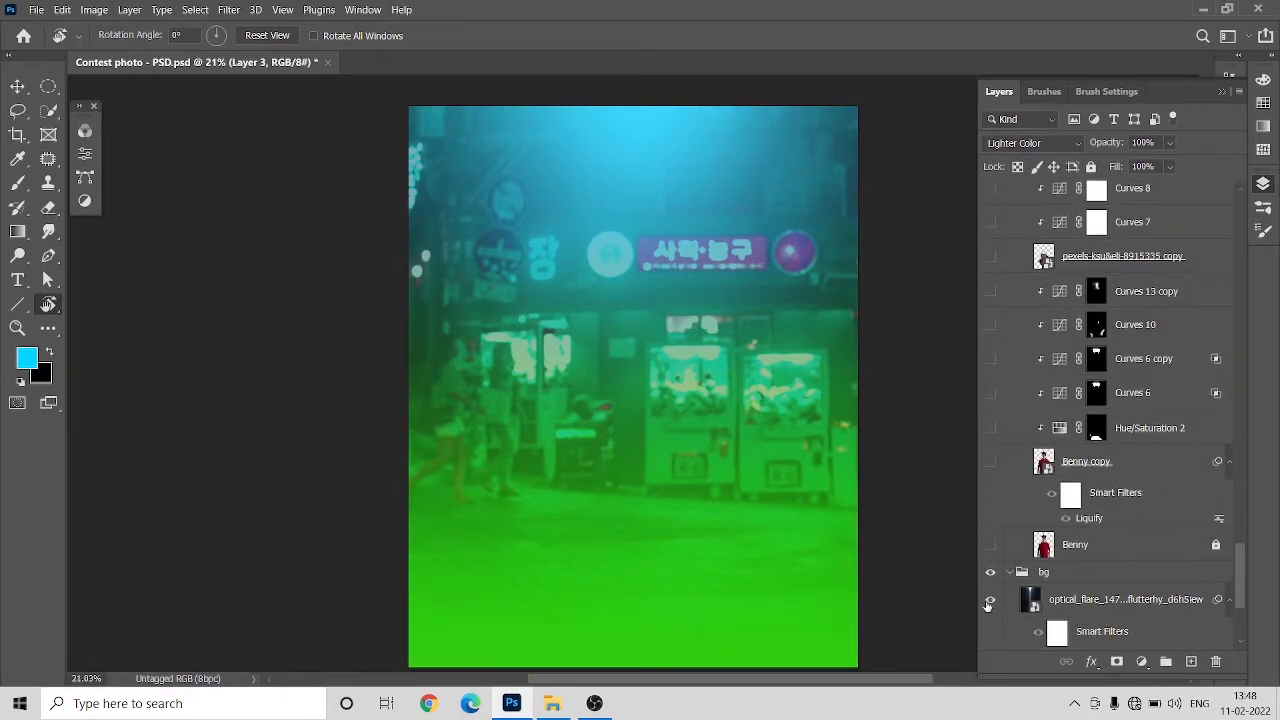
pyautogui.click(990, 599)
pyautogui.scroll(-2, 1118, 592)
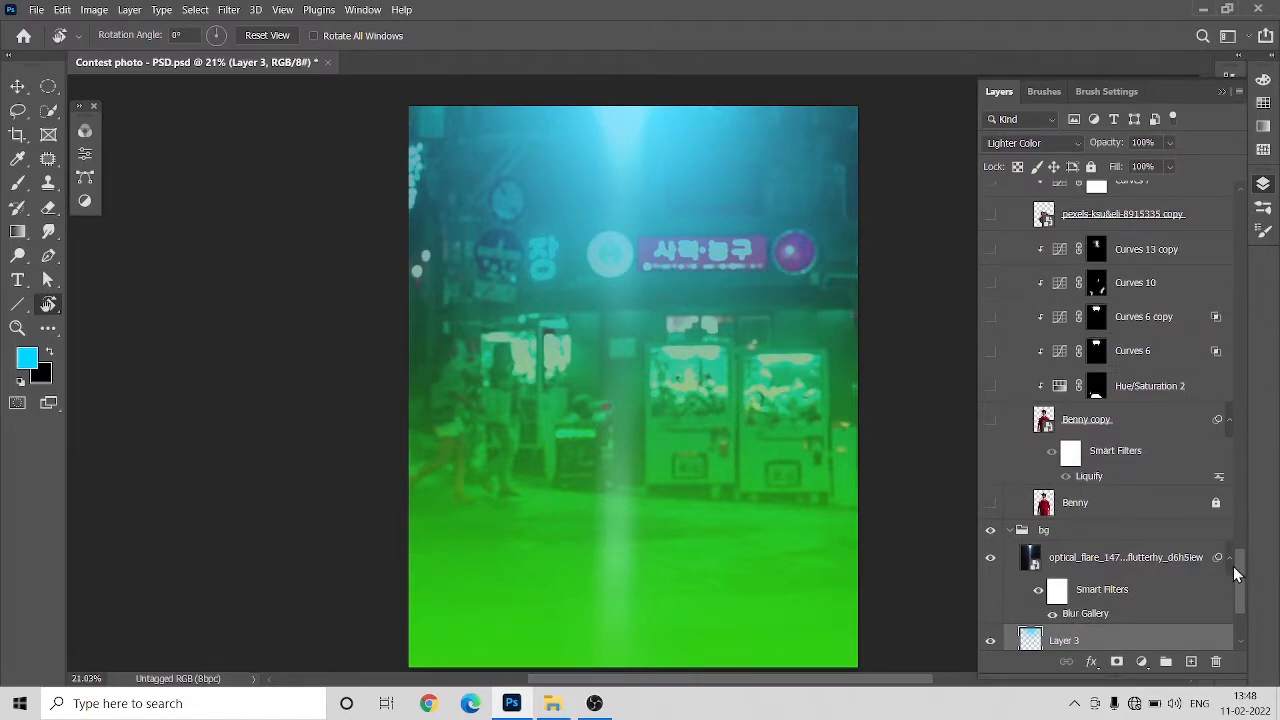
pyautogui.scroll(3, 1233, 566)
pyautogui.click(1012, 589)
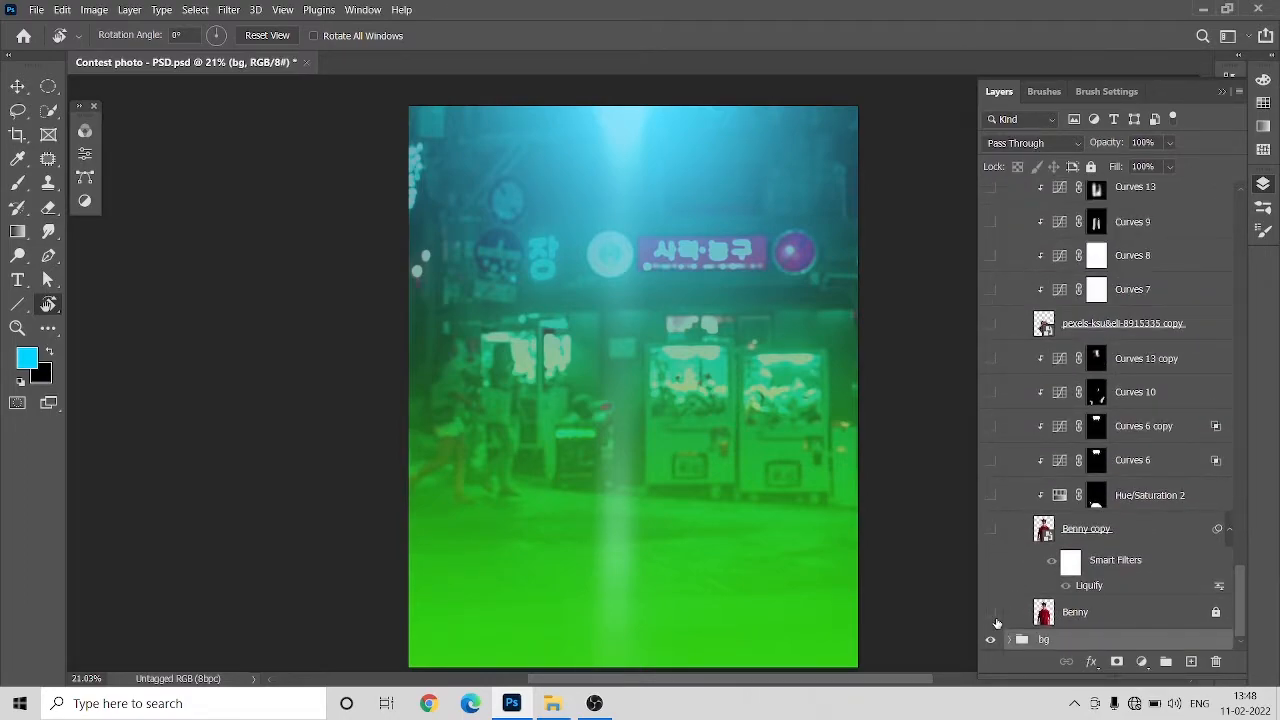
# Step: Show the red-hoodie portrait layer and its copy, comparing the copy with its Liquify smart filter off and on
pyautogui.click(991, 612)
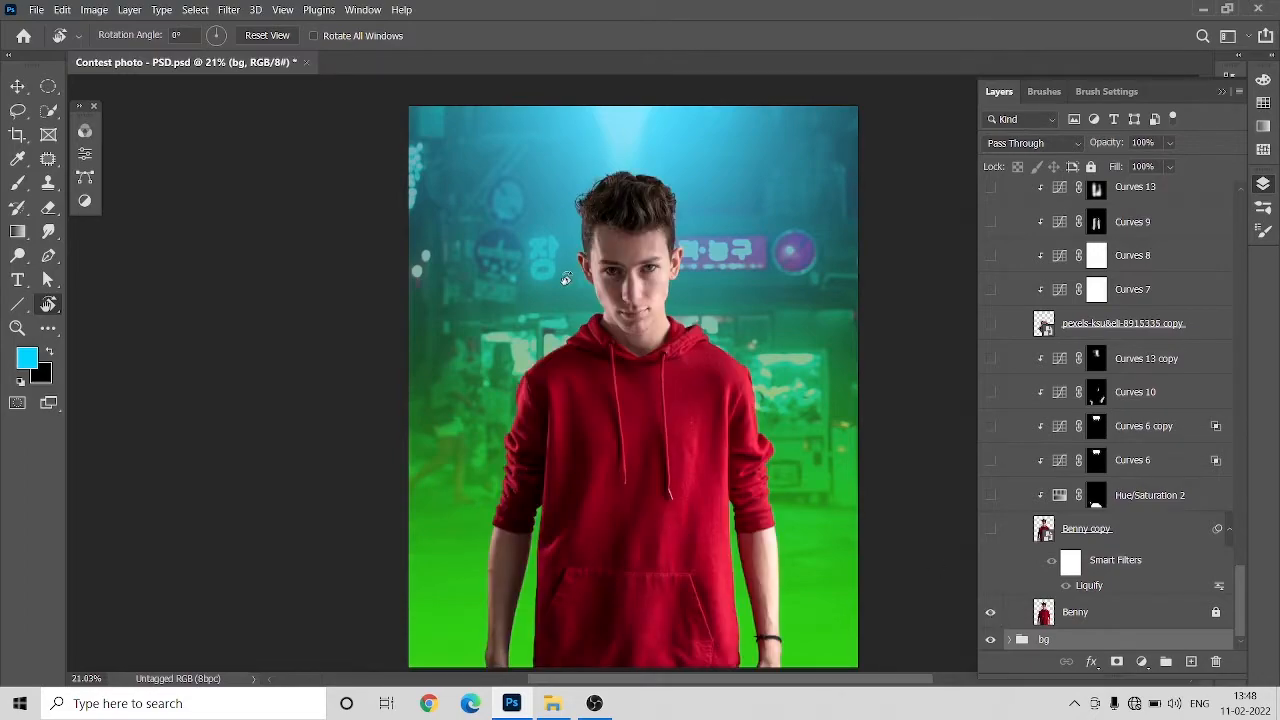
pyautogui.scroll(1, 566, 278)
pyautogui.scroll(3, 640, 270)
pyautogui.click(990, 528)
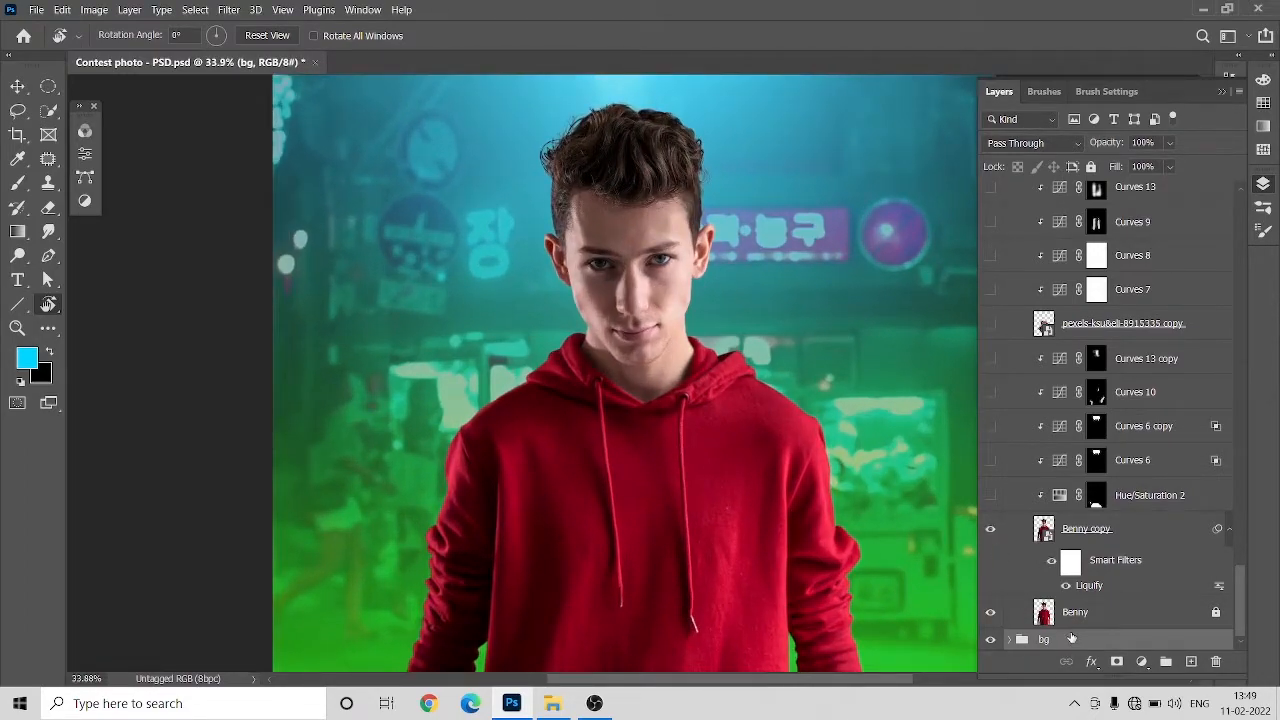
pyautogui.click(1066, 586)
pyautogui.click(1066, 586)
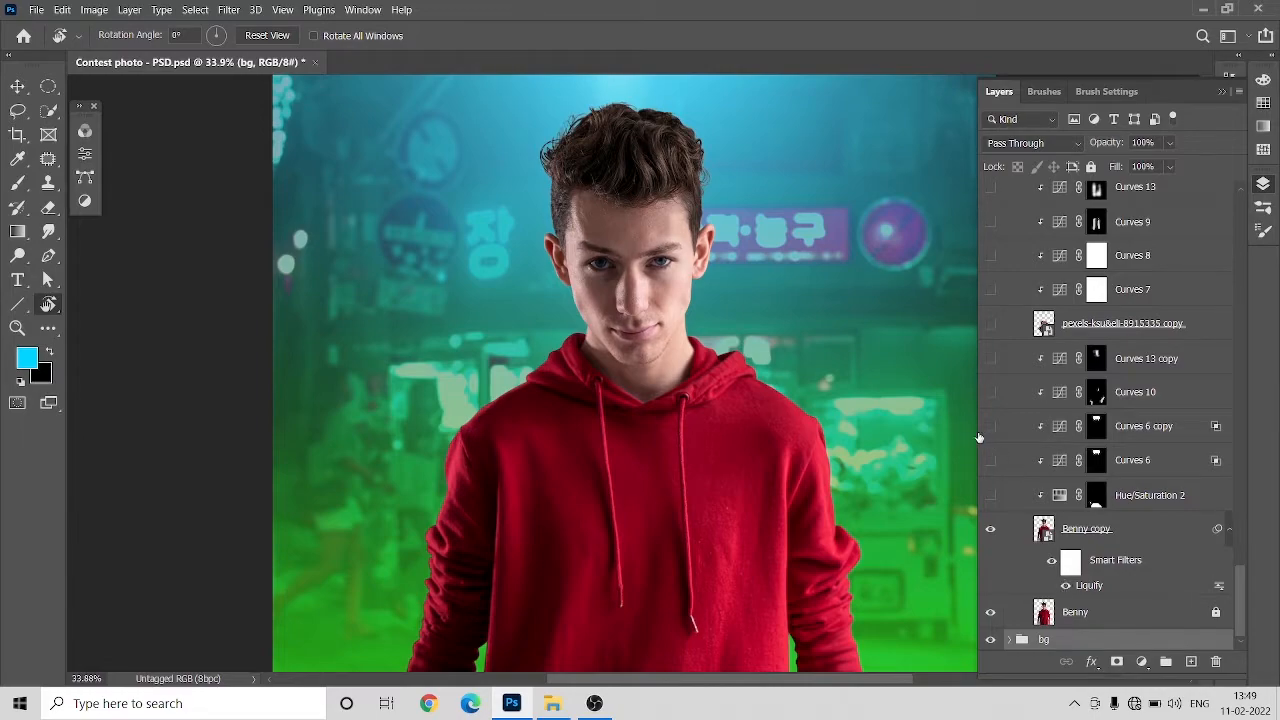
# Step: Show the Hue/Saturation 2 adjustment that recolours the lower part of the hoodie
pyautogui.click(991, 495)
pyautogui.scroll(-3, 752, 538)
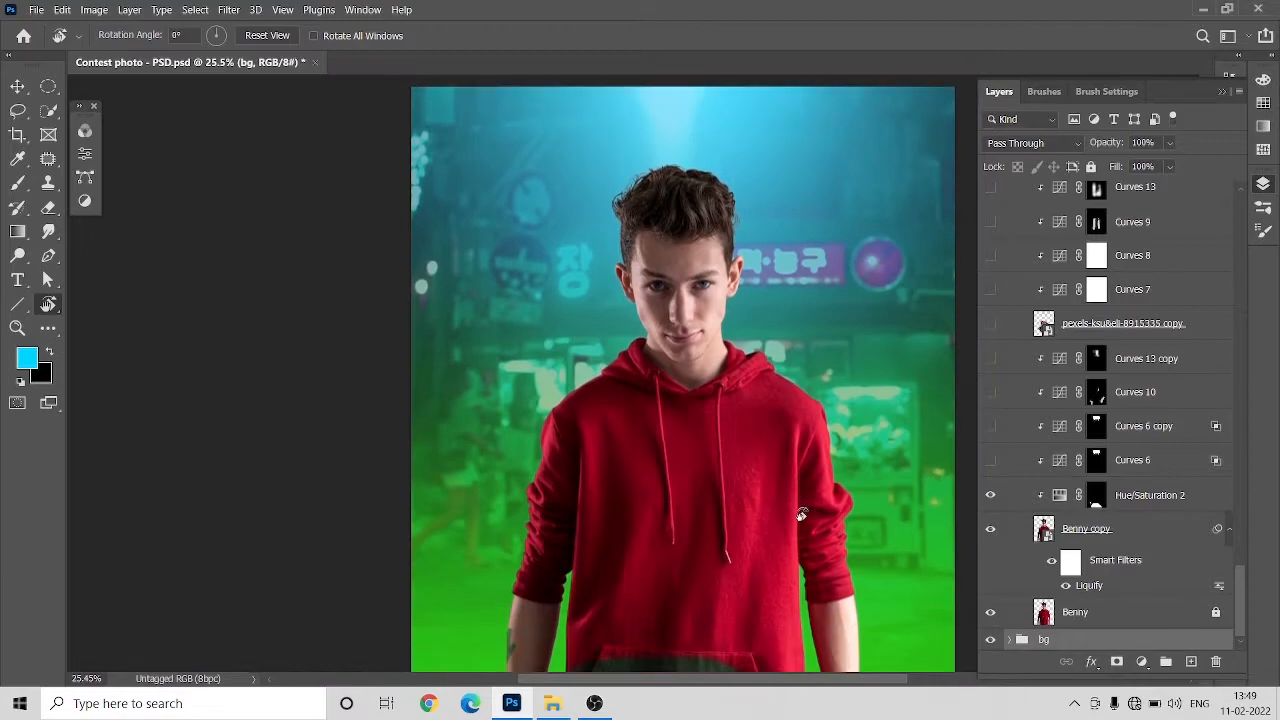
pyautogui.moveTo(752, 538); pyautogui.dragTo(740, 492)
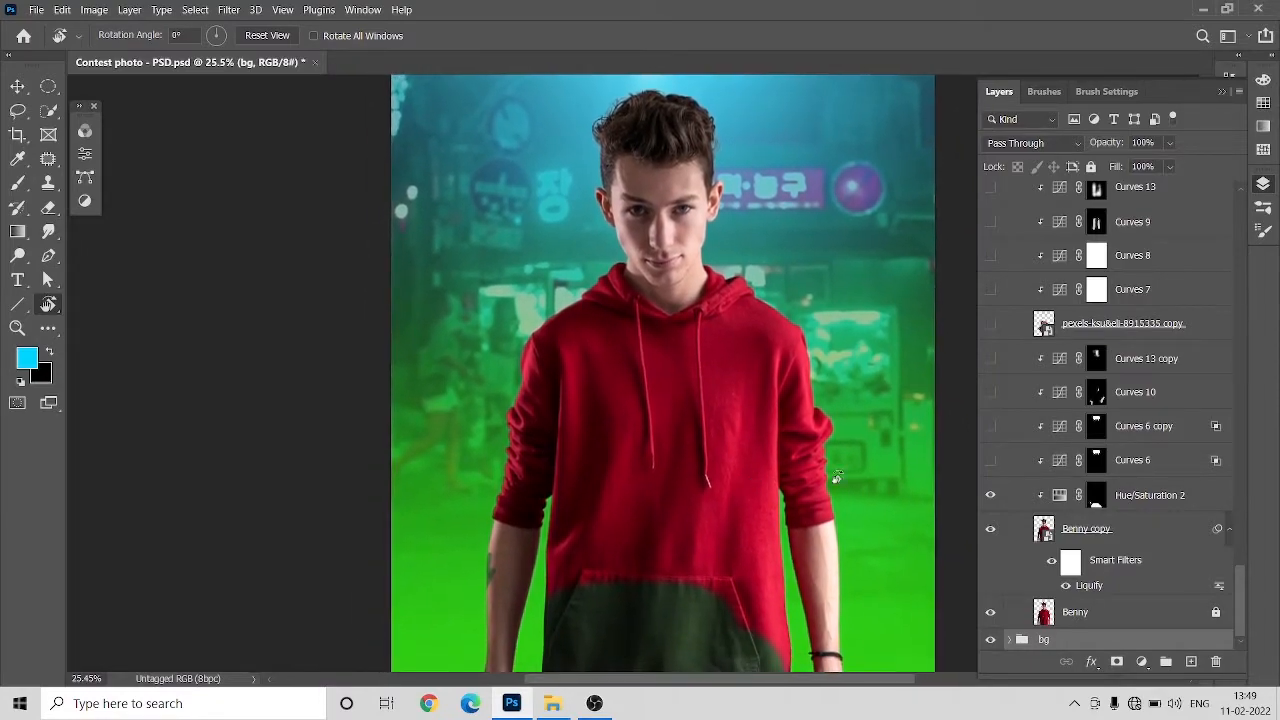
# Step: Show the Curves 6 and Curves 6 copy adjustments that colour the hair, selecting each to check its blend mode
pyautogui.click(990, 460)
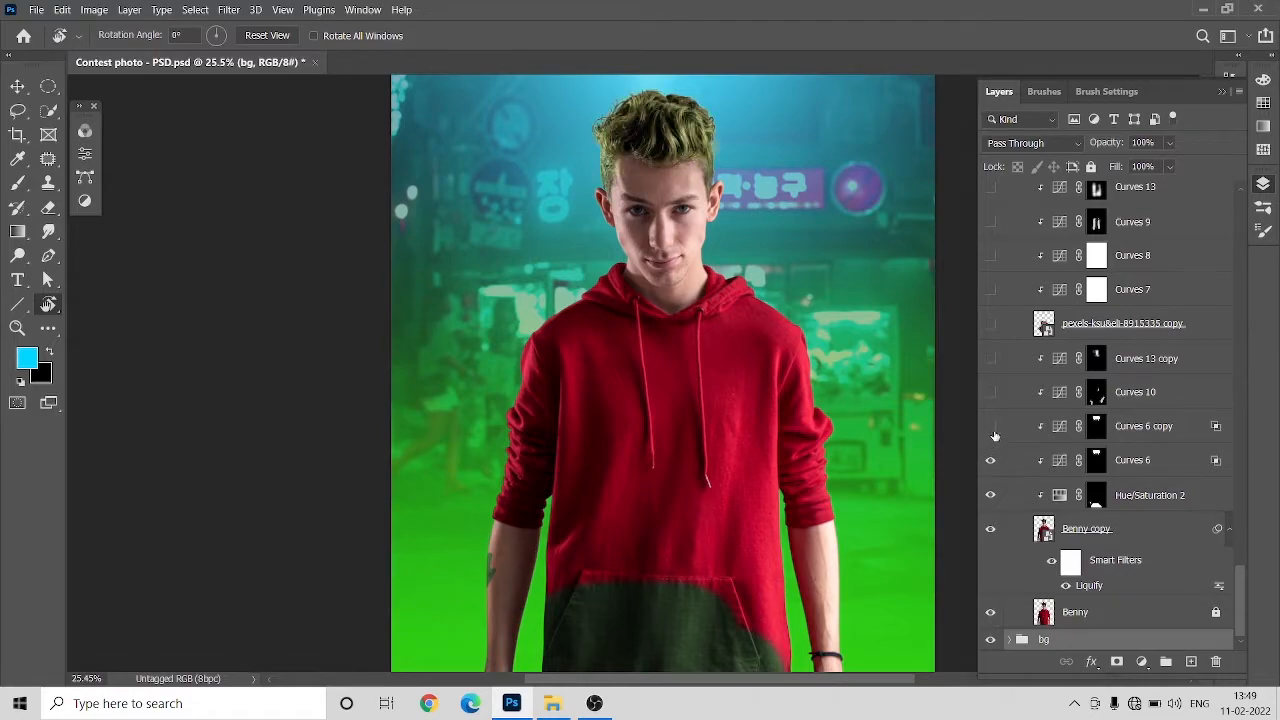
pyautogui.click(1184, 468)
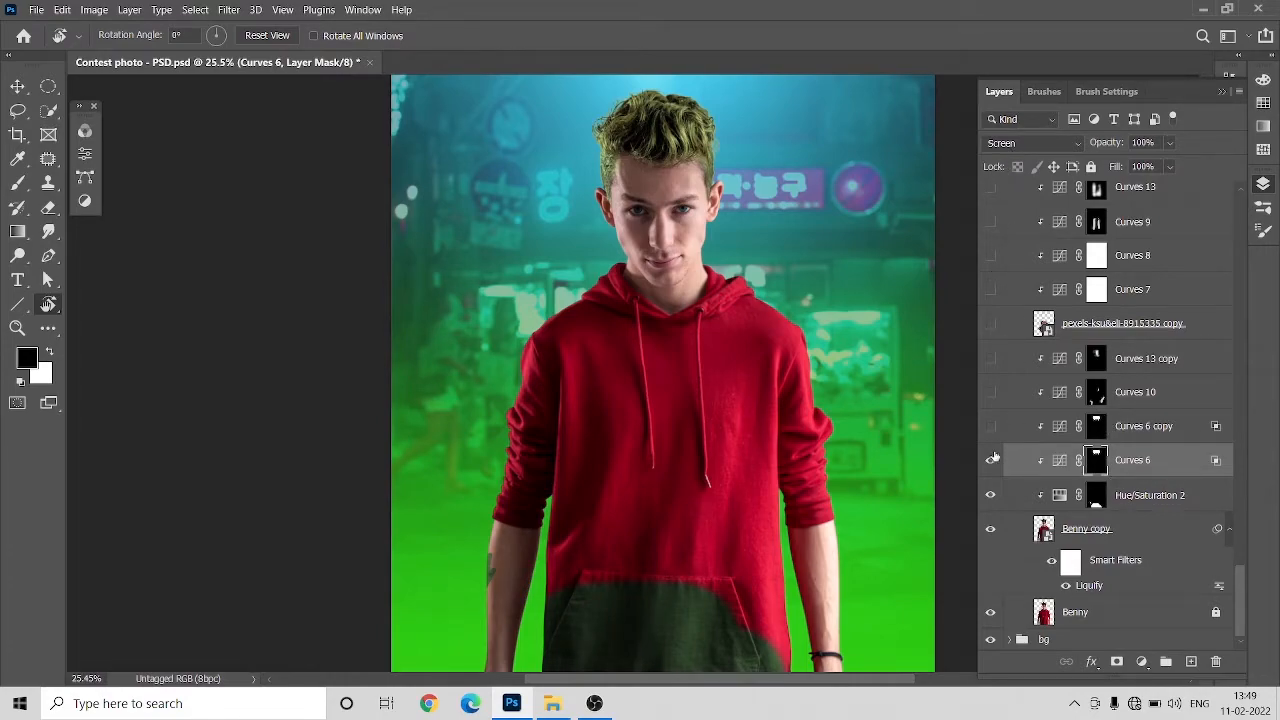
pyautogui.click(1104, 426)
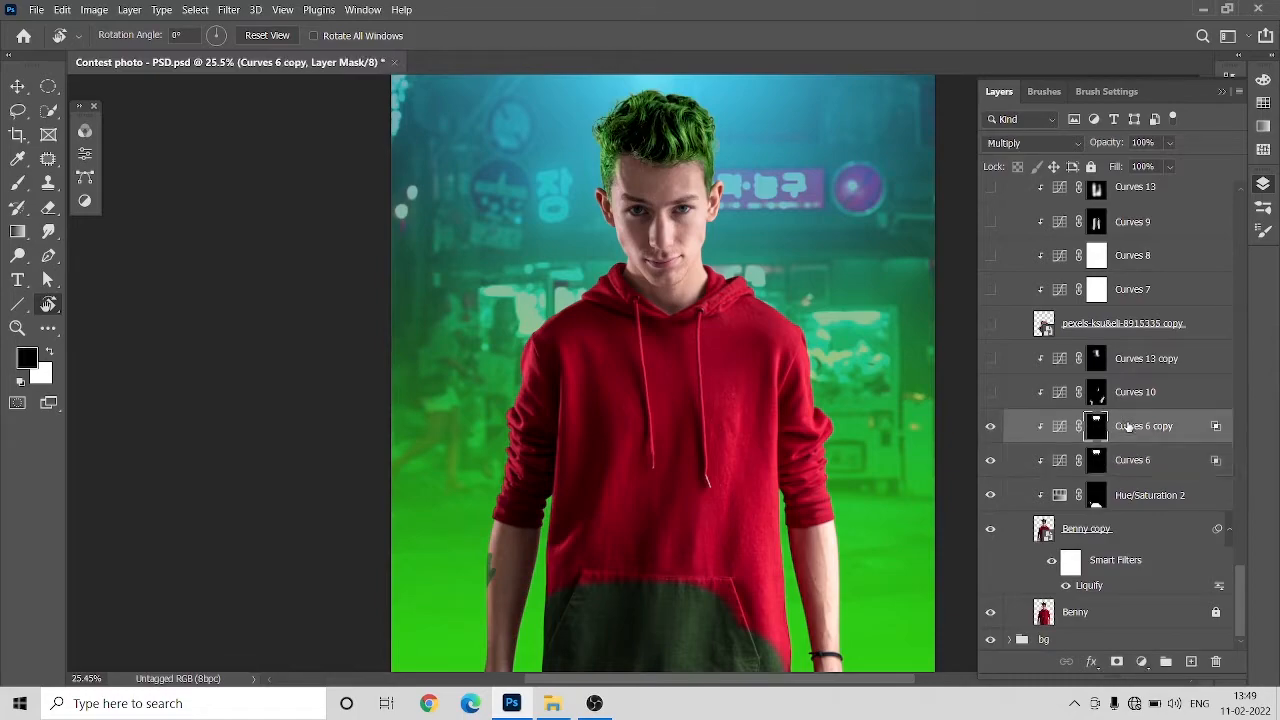
# Step: Show the Curves 10 and Curves 13 copy adjustments that darken the arms and face
pyautogui.click(990, 395)
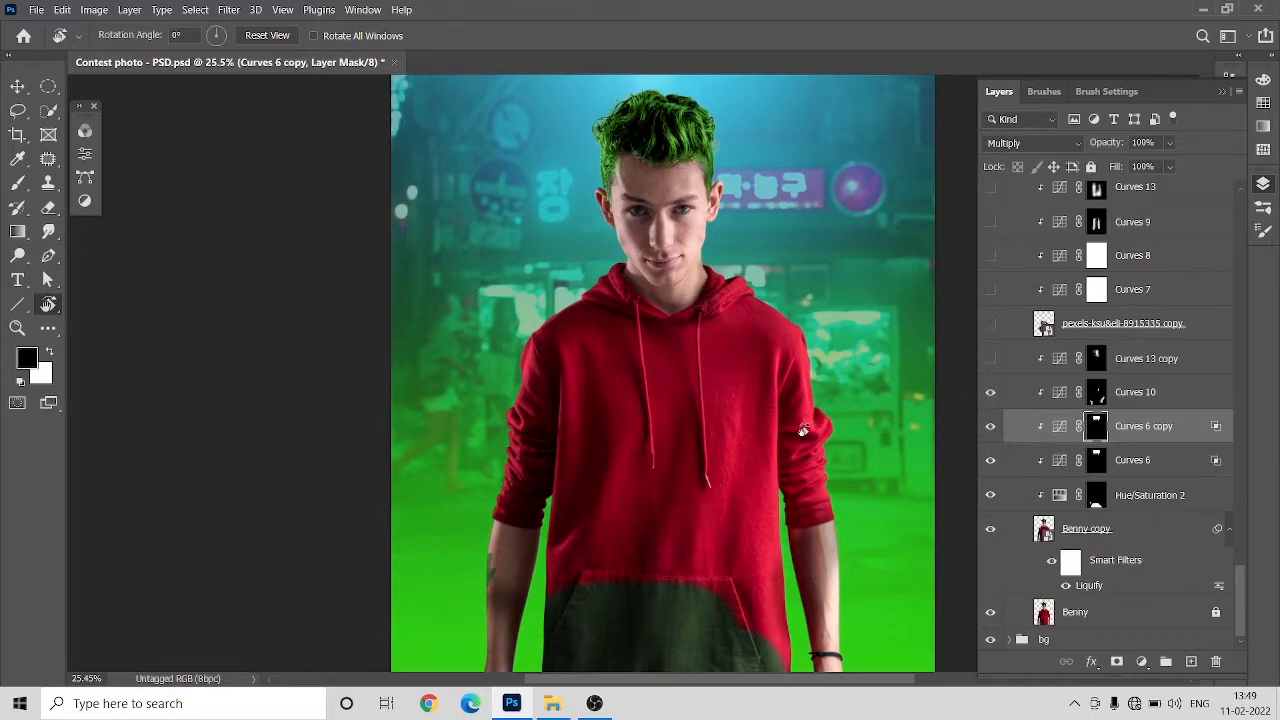
pyautogui.scroll(-1, 808, 430)
pyautogui.scroll(-1, 808, 430)
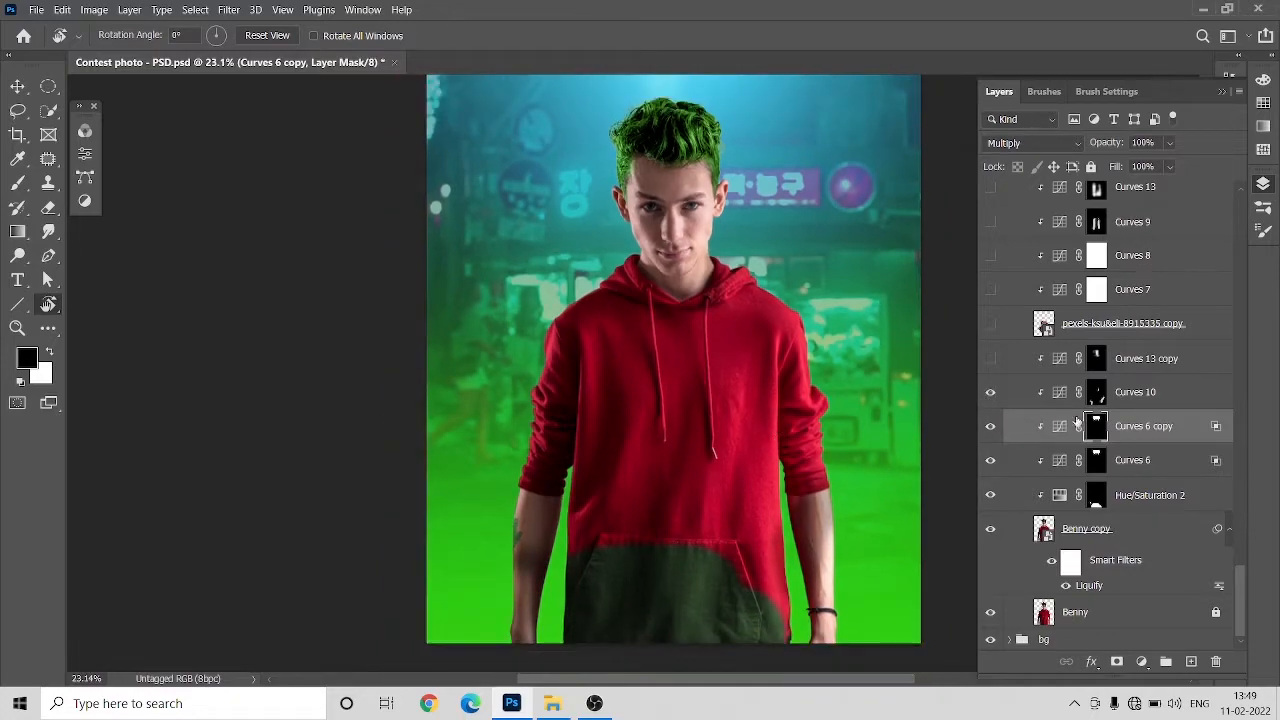
pyautogui.click(988, 360)
pyautogui.click(982, 364)
pyautogui.scroll(2, 657, 248)
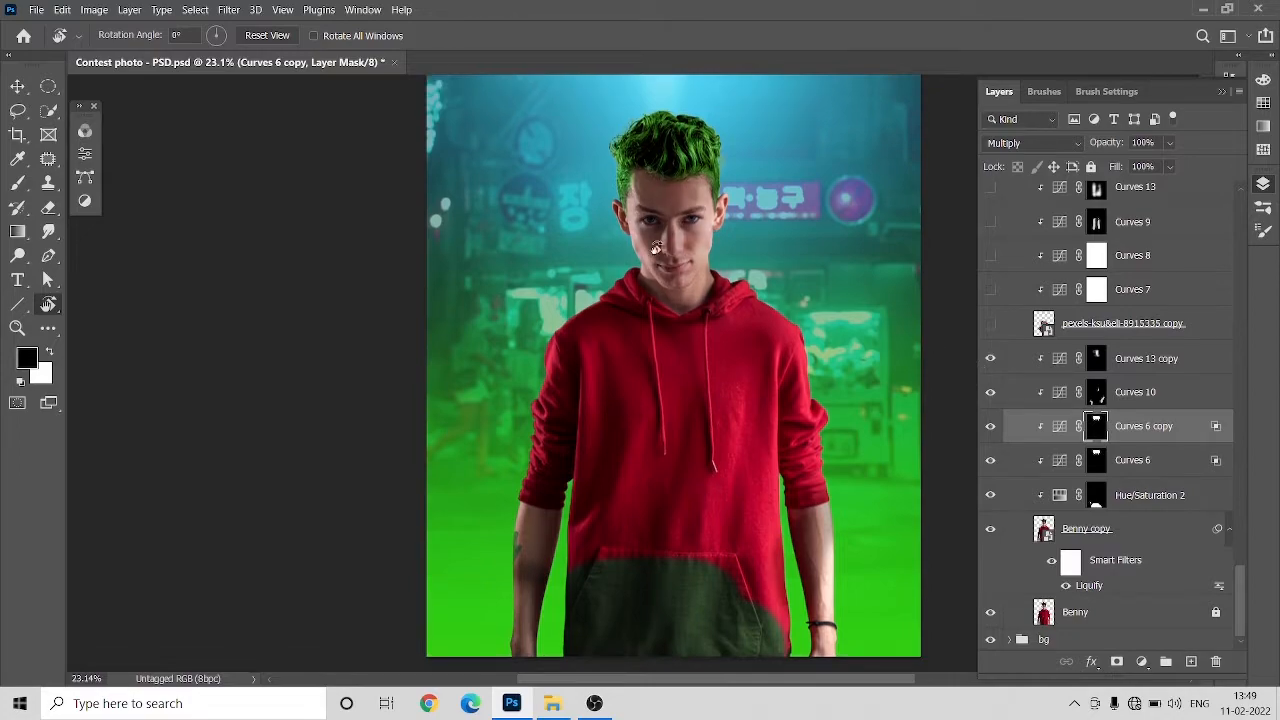
# Step: Show the pexels torso layer together with its clipped Curves 7, 8, 9, 13 and 15 adjustments
pyautogui.click(990, 326)
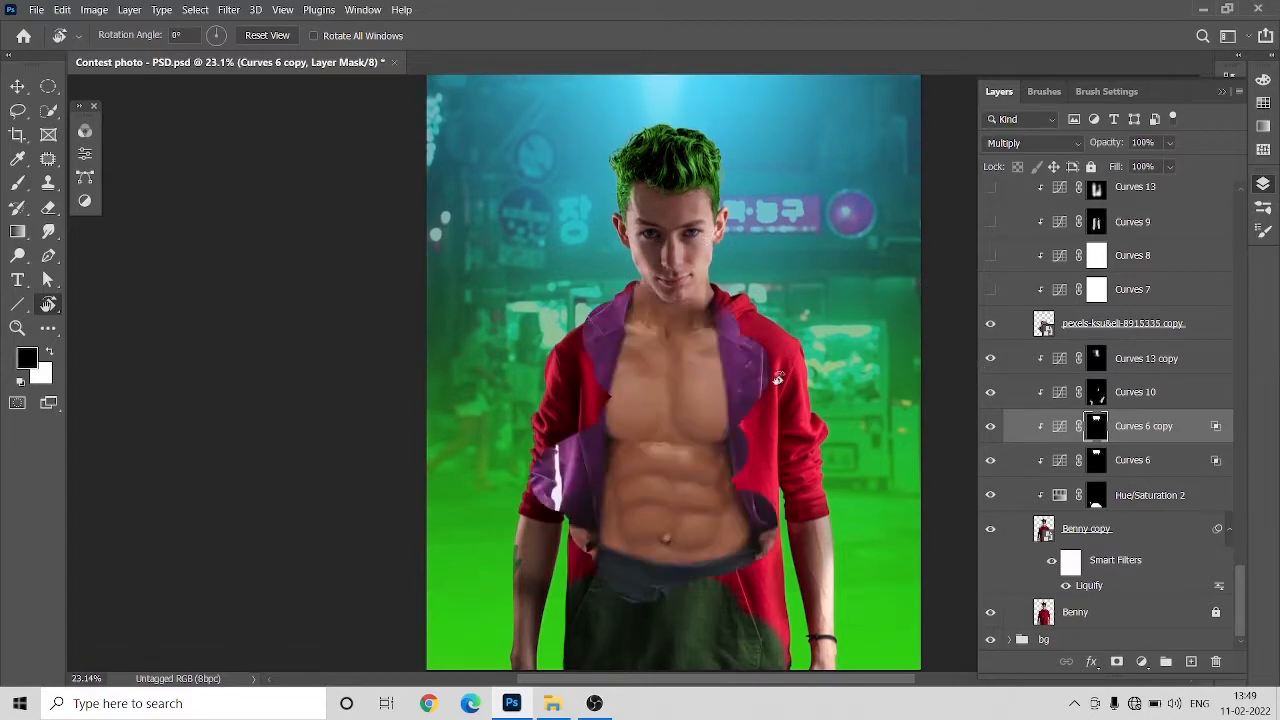
pyautogui.scroll(3, 1040, 420)
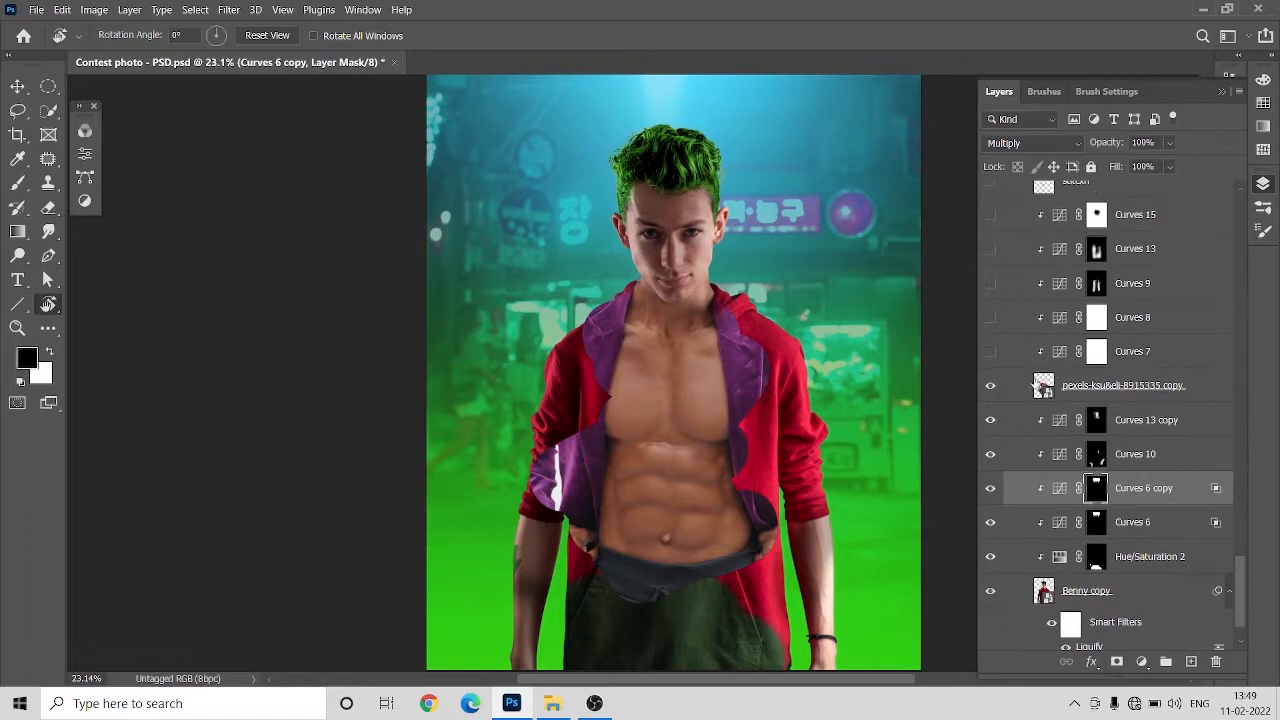
pyautogui.click(991, 352)
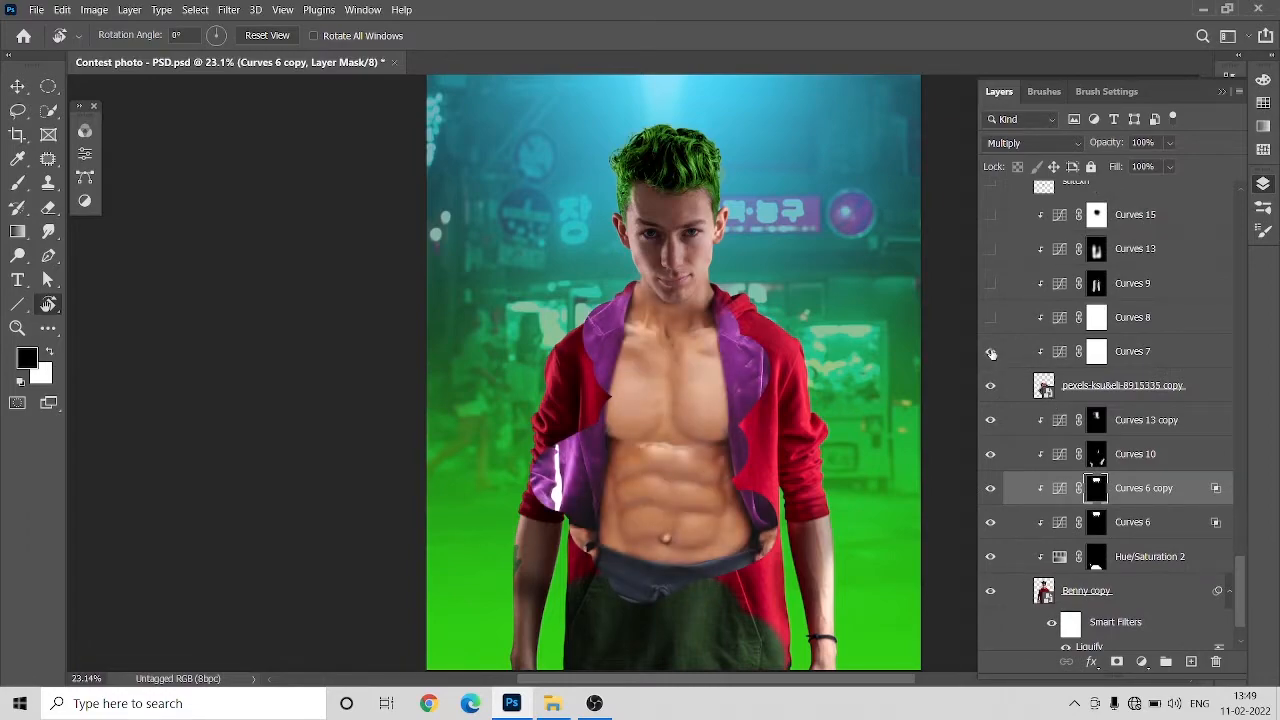
pyautogui.click(990, 318)
pyautogui.click(990, 284)
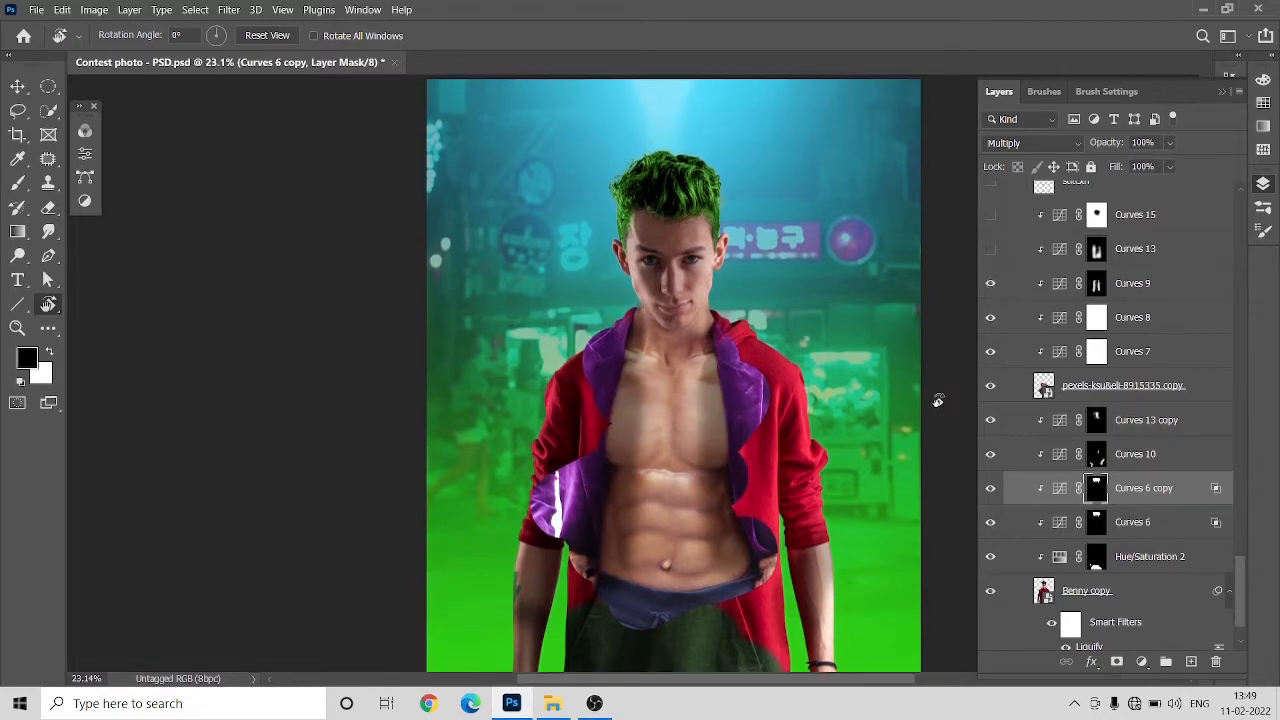
pyautogui.click(990, 249)
pyautogui.scroll(2, 1134, 610)
pyautogui.scroll(-2, 1134, 610)
pyautogui.scroll(1, 1128, 614)
pyautogui.scroll(5, 1123, 616)
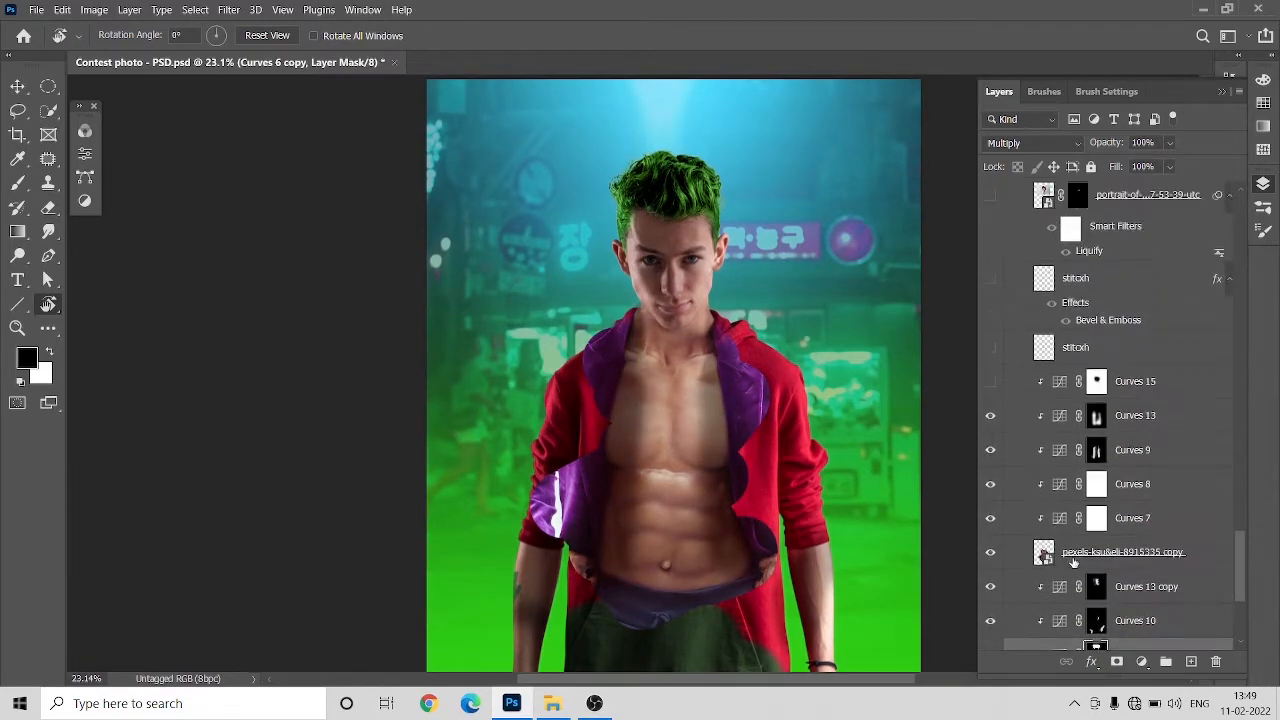
pyautogui.click(990, 424)
# Step: Show both stitcxh layers for the chest scar and select the one with Bevel & Emboss
pyautogui.scroll(2, 990, 445)
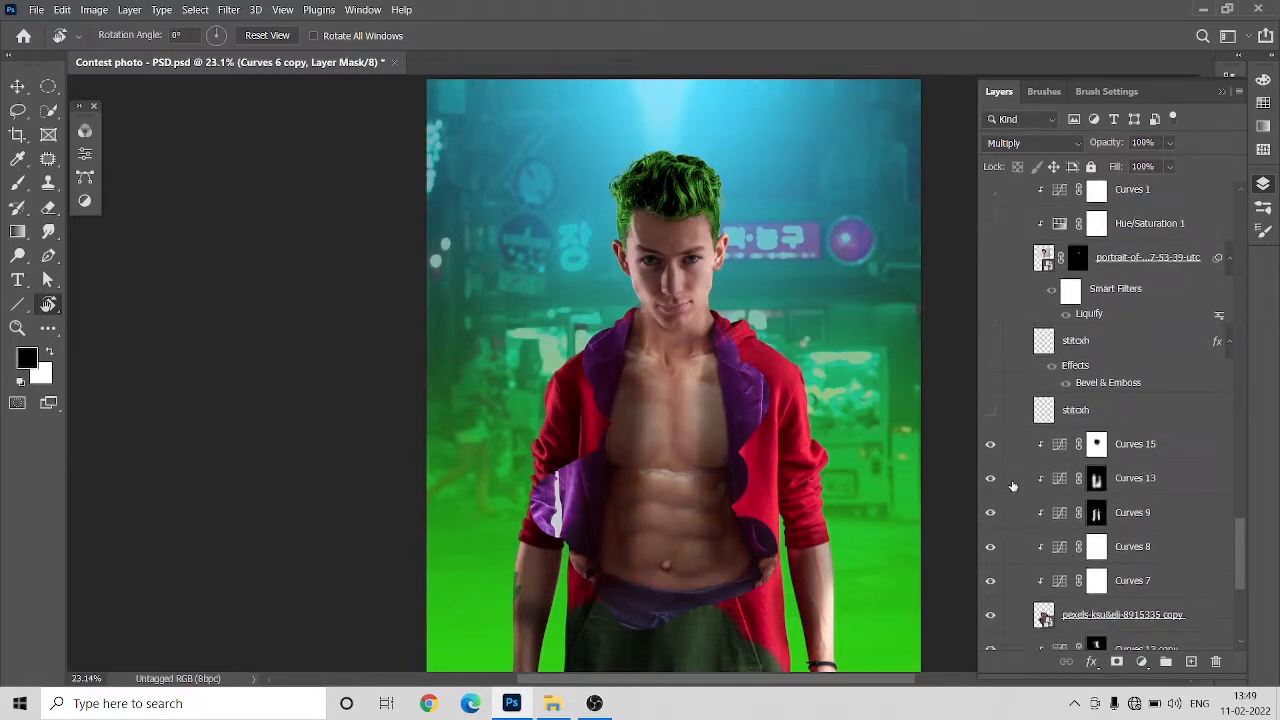
pyautogui.click(990, 433)
pyautogui.click(989, 362)
pyautogui.click(1101, 370)
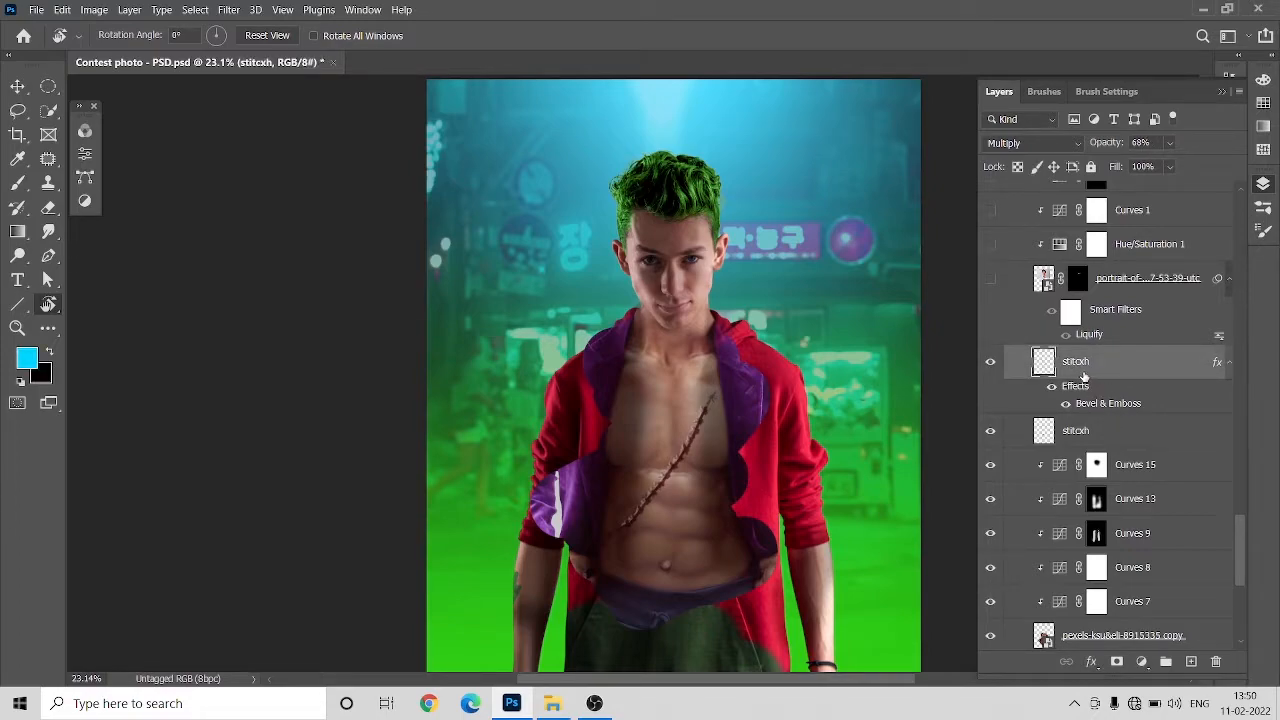
# Step: Show the portrait layer used for the winking eye and compare it with its layer mask disabled and enabled
pyautogui.scroll(1, 1084, 376)
pyautogui.scroll(5, 1108, 346)
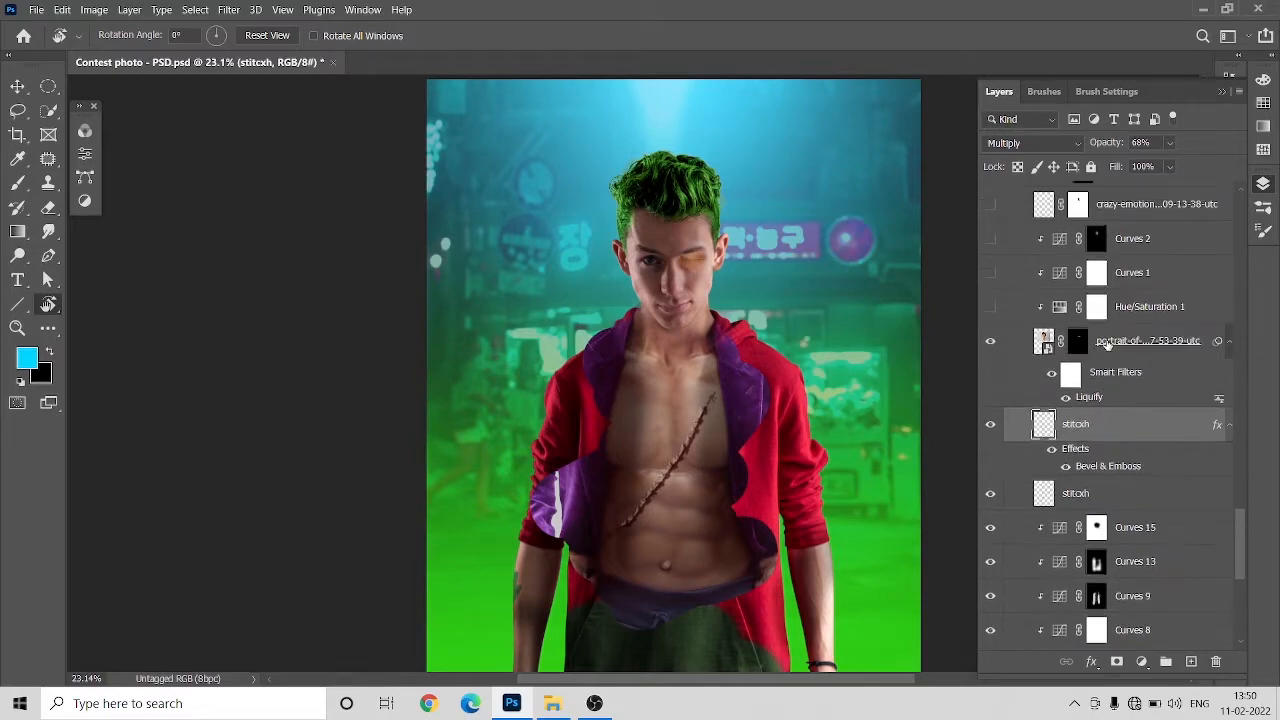
pyautogui.scroll(1, 1107, 378)
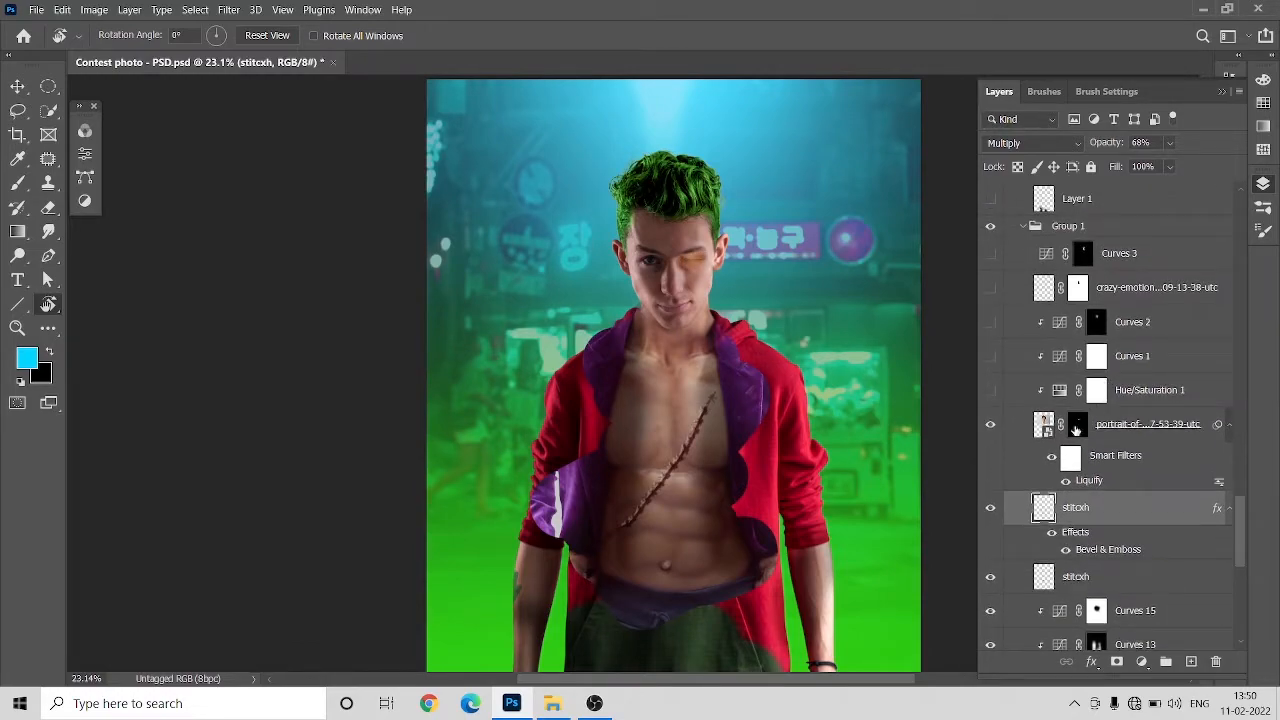
pyautogui.keyDown('shift'); pyautogui.click(1075, 428); pyautogui.keyUp('shift')
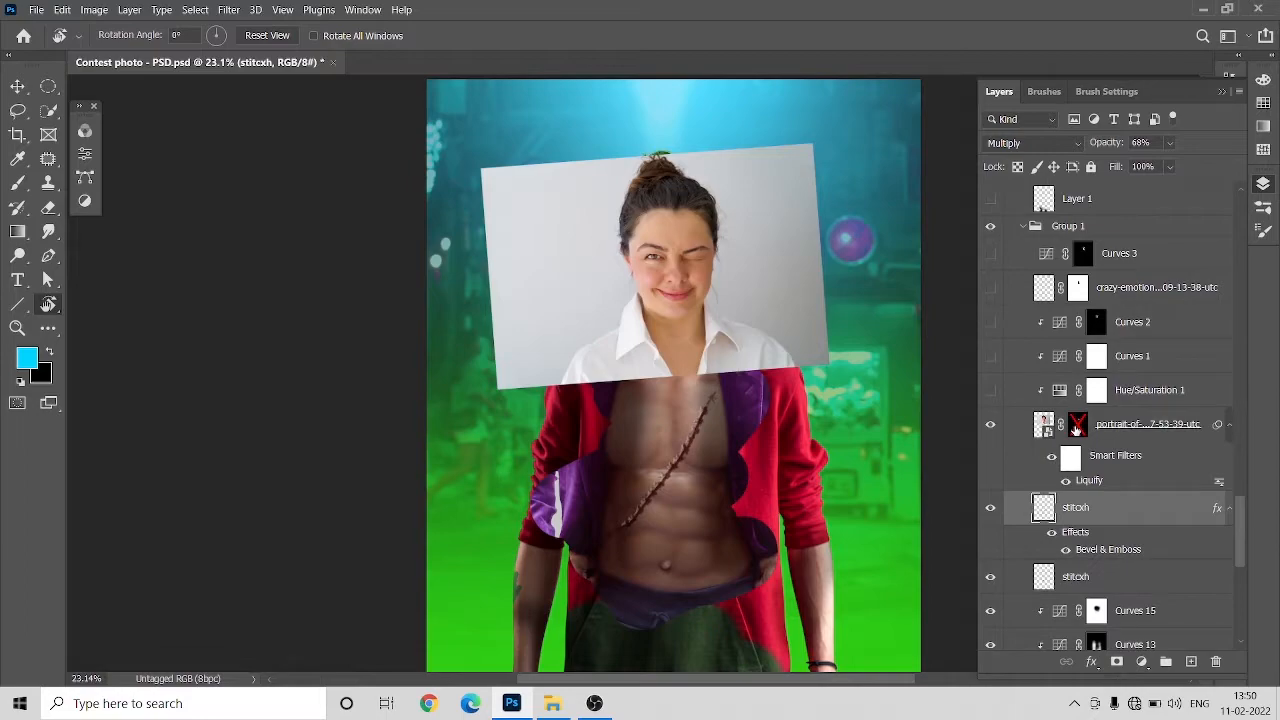
pyautogui.keyDown('shift'); pyautogui.click(1075, 428); pyautogui.keyUp('shift')
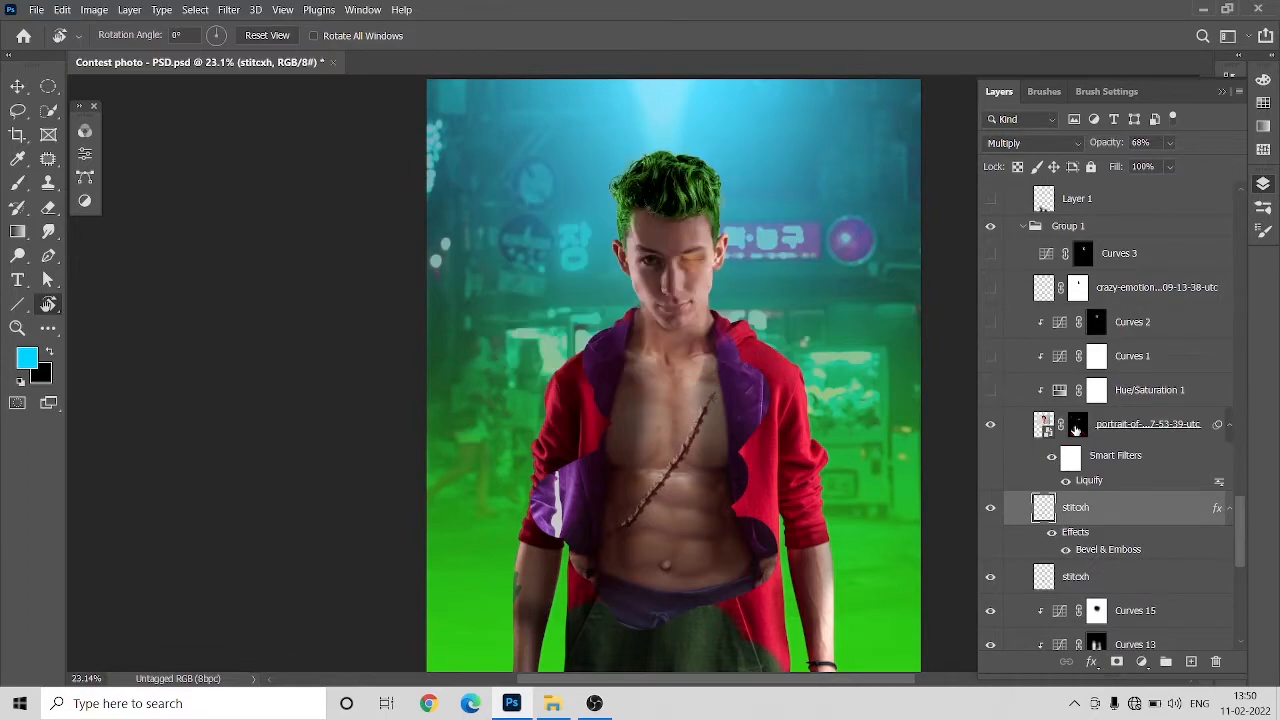
# Step: Show the Hue/Saturation 1, Curves 1 and Curves 2 adjustments on the closed eye and the crazy-emotion layer above them
pyautogui.click(990, 358)
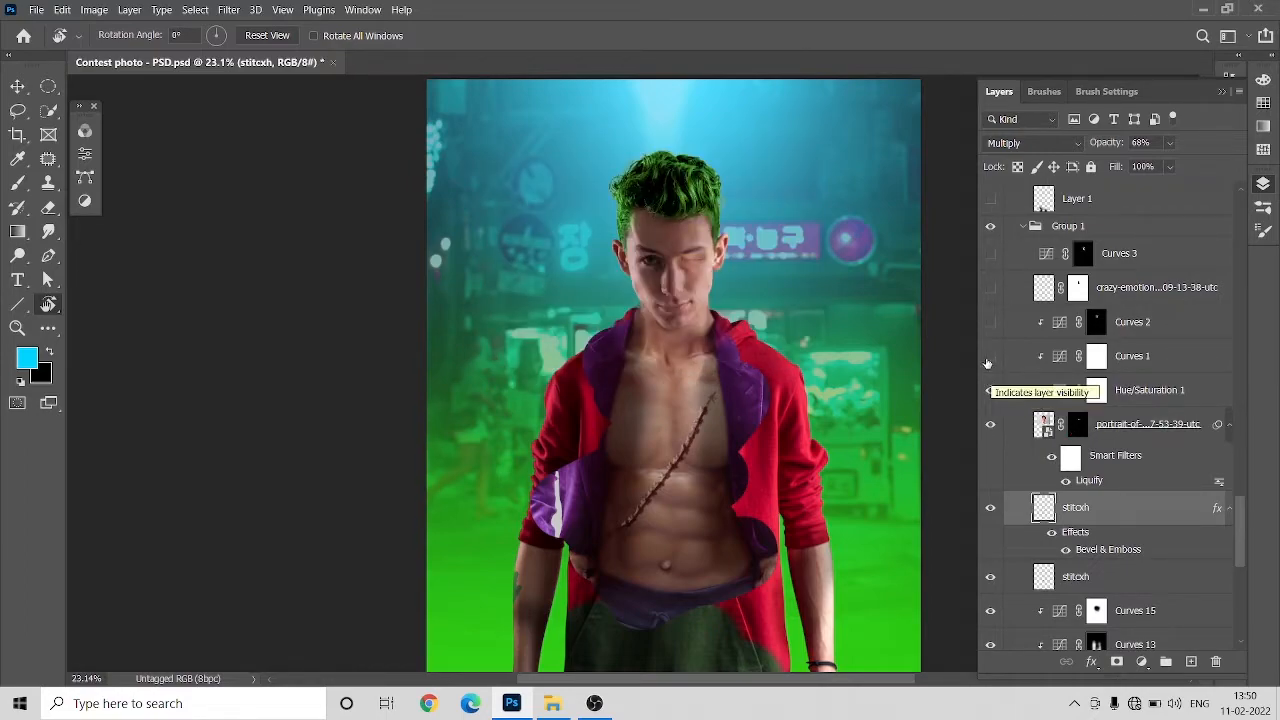
pyautogui.scroll(2, 1005, 420)
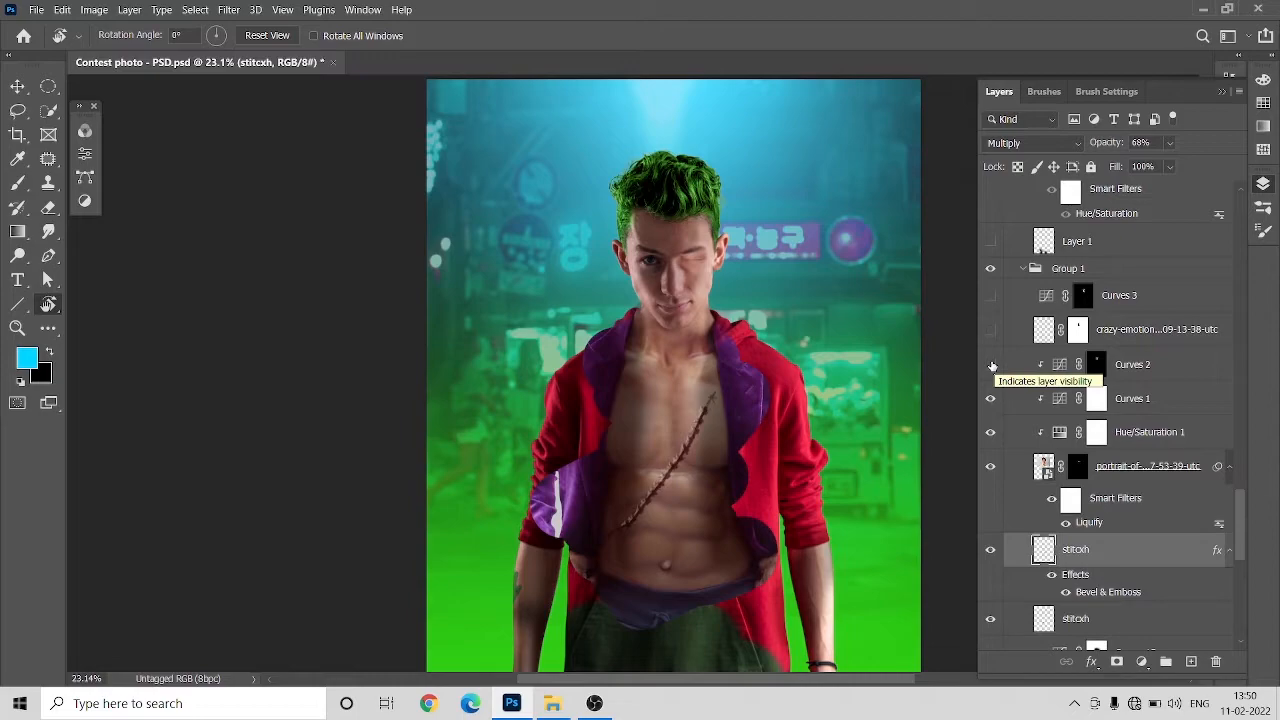
pyautogui.click(991, 364)
pyautogui.click(988, 329)
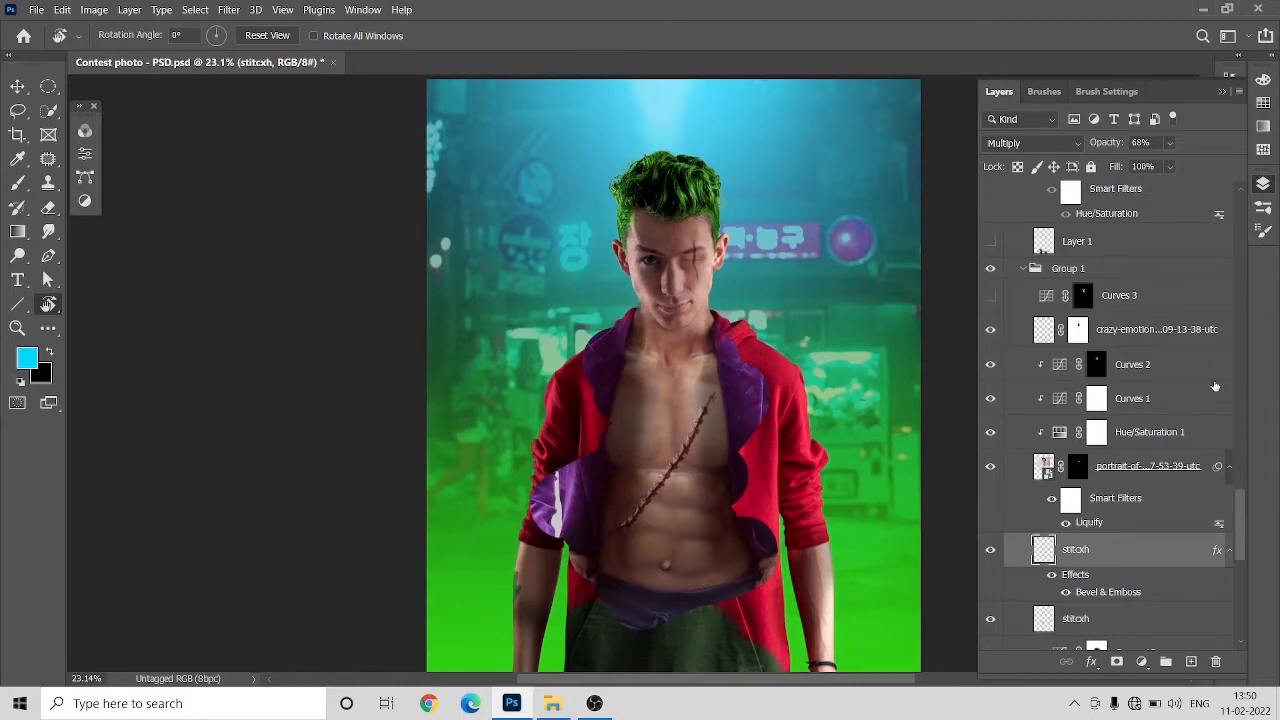
# Step: Show the Curves 3 adjustment in Group 1 and Layer 1 above it, and collapse Group 1
pyautogui.scroll(1, 1248, 410)
pyautogui.click(991, 323)
pyautogui.scroll(4, 1074, 430)
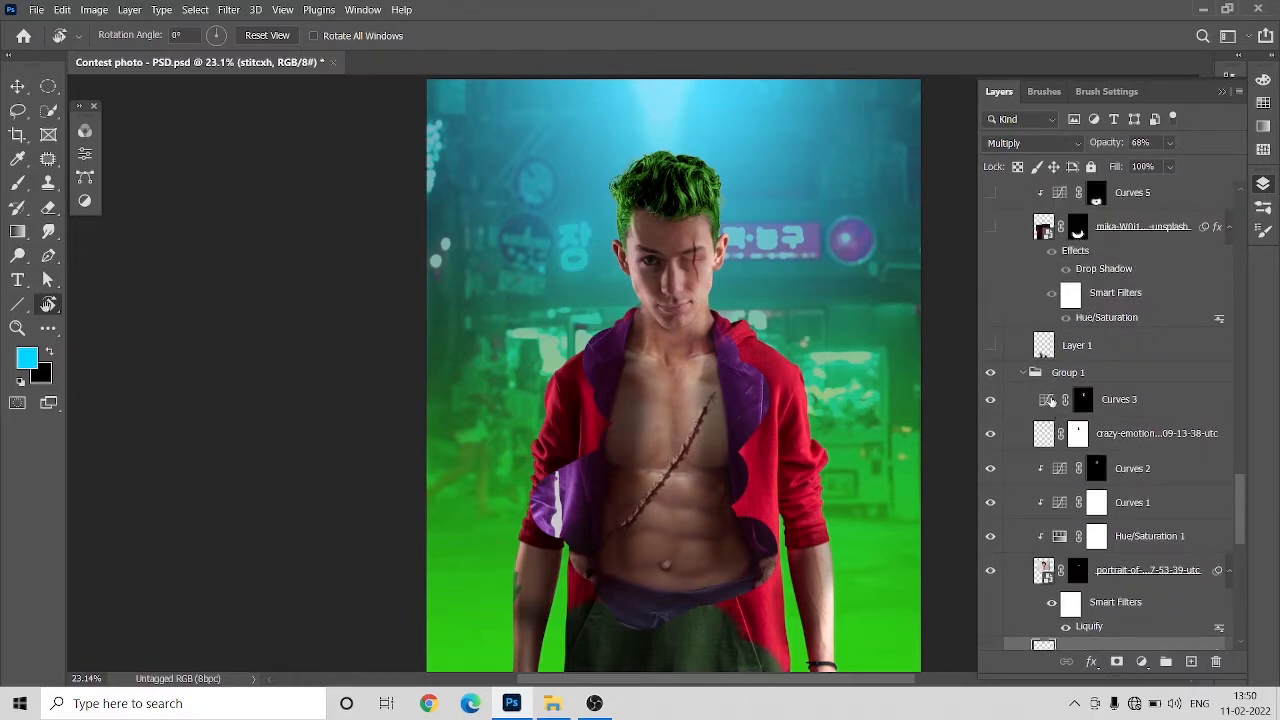
pyautogui.scroll(2, 1048, 400)
pyautogui.click(991, 394)
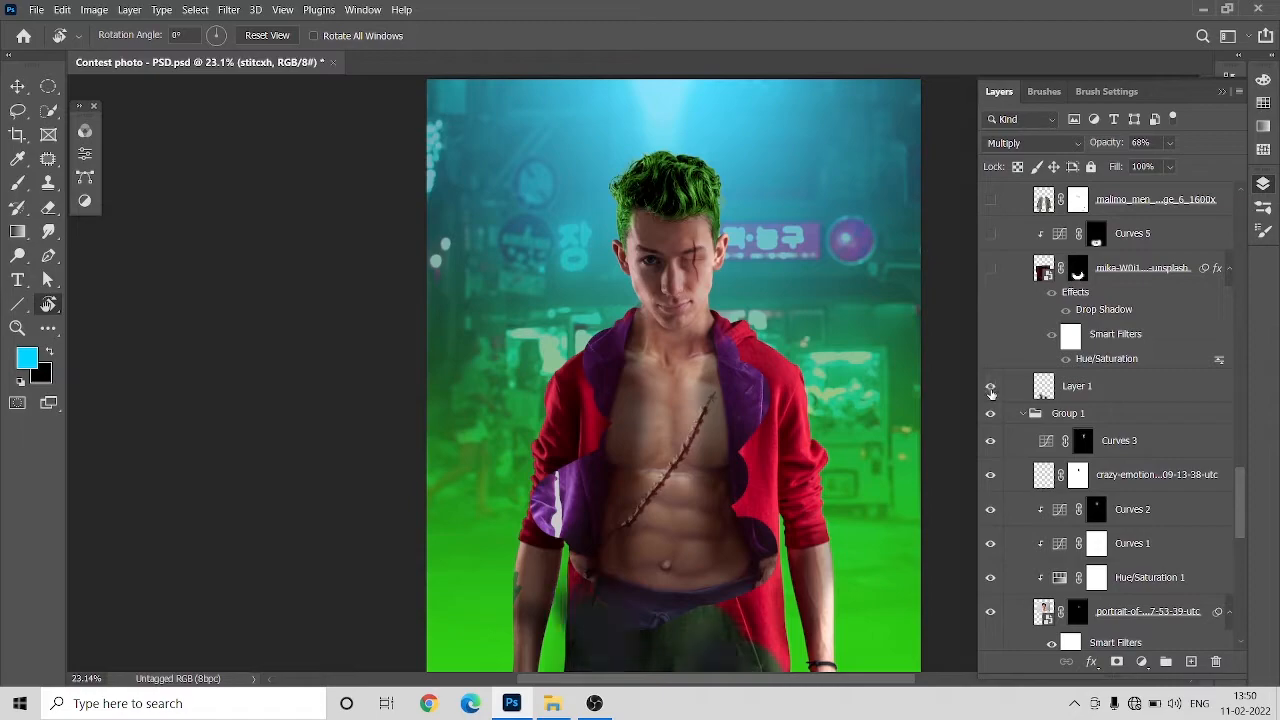
pyautogui.scroll(2, 1016, 470)
pyautogui.click(1024, 462)
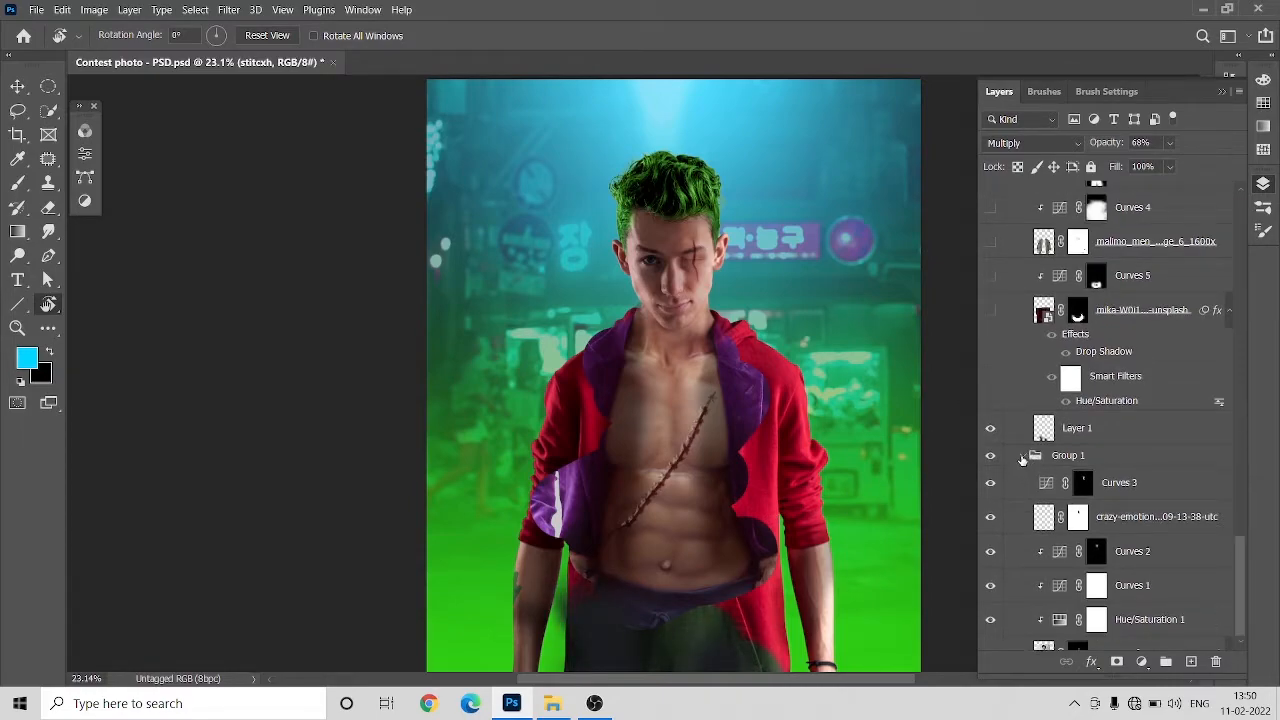
# Step: Show the mika unsplash sash layer and compare it with its layer mask and Hue/Saturation smart filter disabled and enabled
pyautogui.click(990, 473)
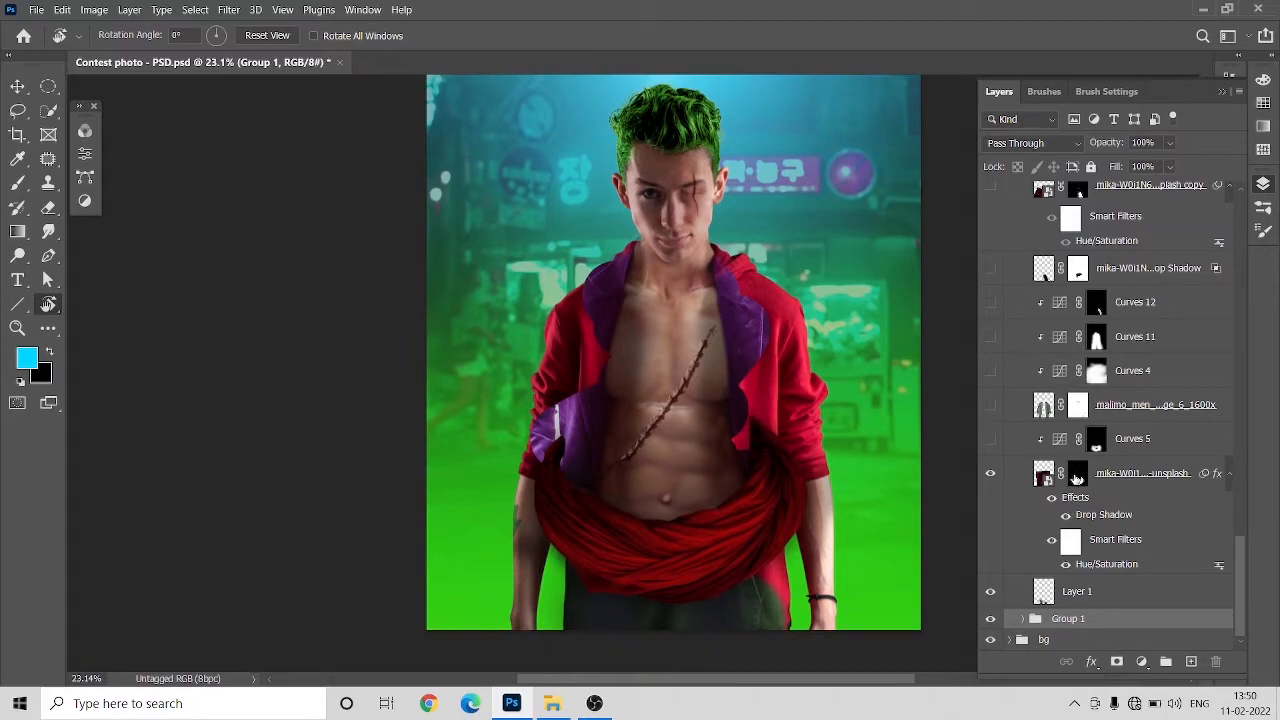
pyautogui.keyDown('shift'); pyautogui.click(1076, 479); pyautogui.keyUp('shift')
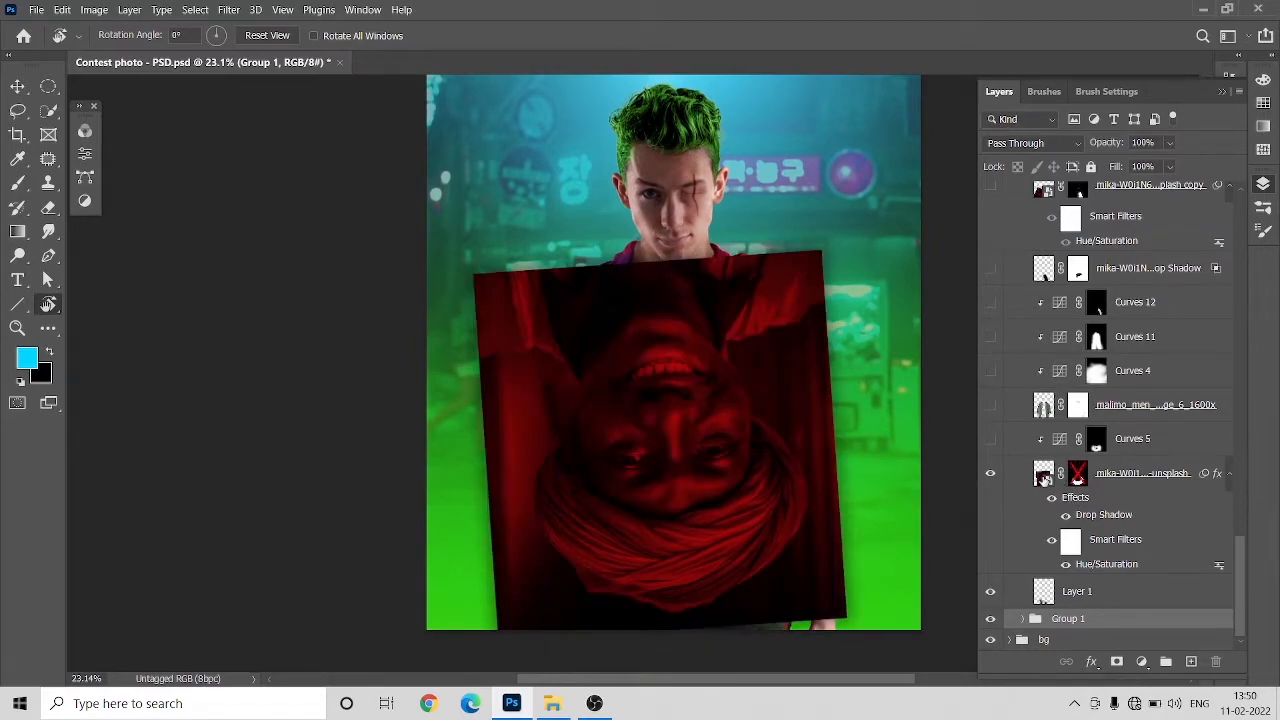
pyautogui.click(1066, 565)
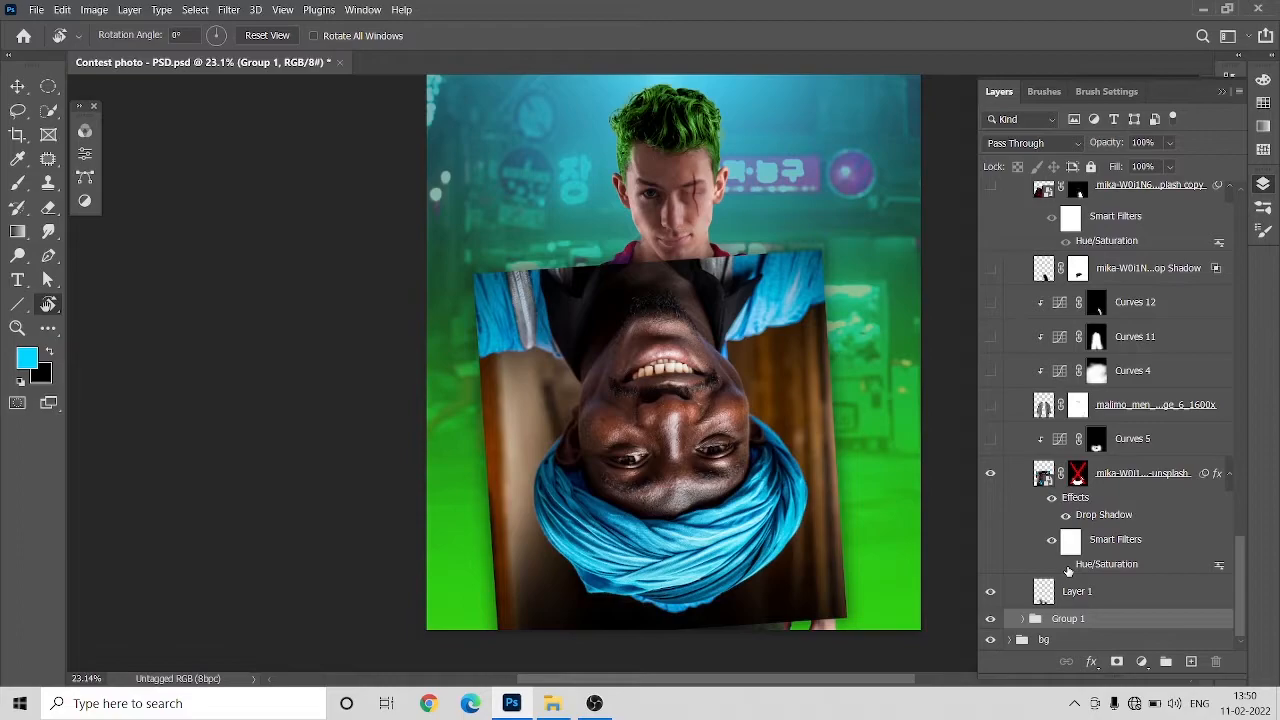
pyautogui.click(1066, 565)
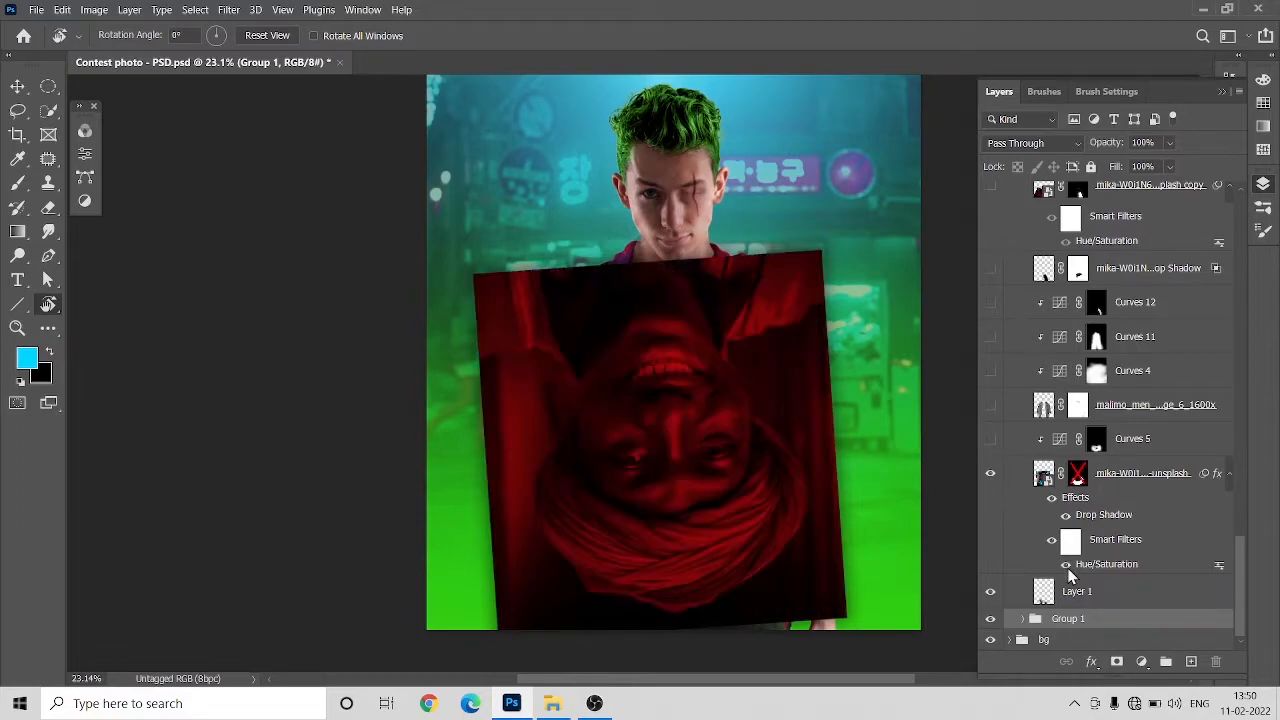
pyautogui.keyDown('shift'); pyautogui.click(1077, 473); pyautogui.keyUp('shift')
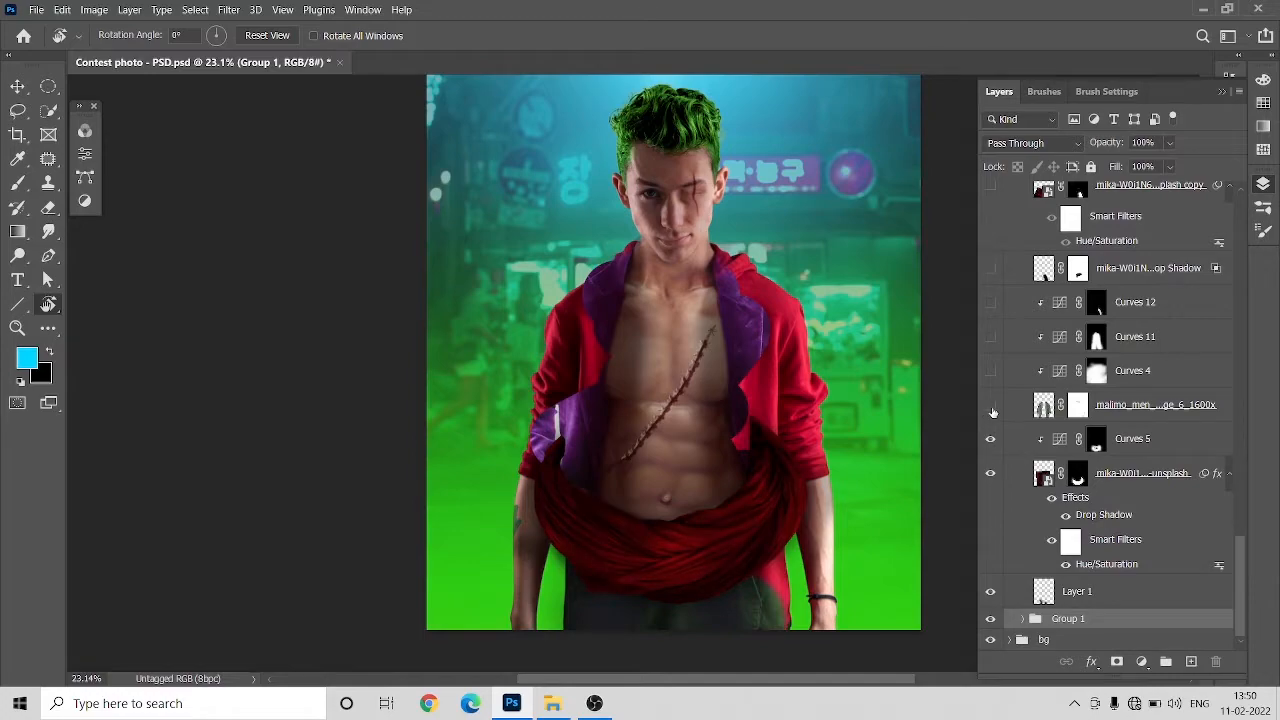
# Step: Show the malmo_men robe layer, compare it without its layer mask, and show its clipped Curves 4, 11 and 12 adjustments
pyautogui.click(990, 405)
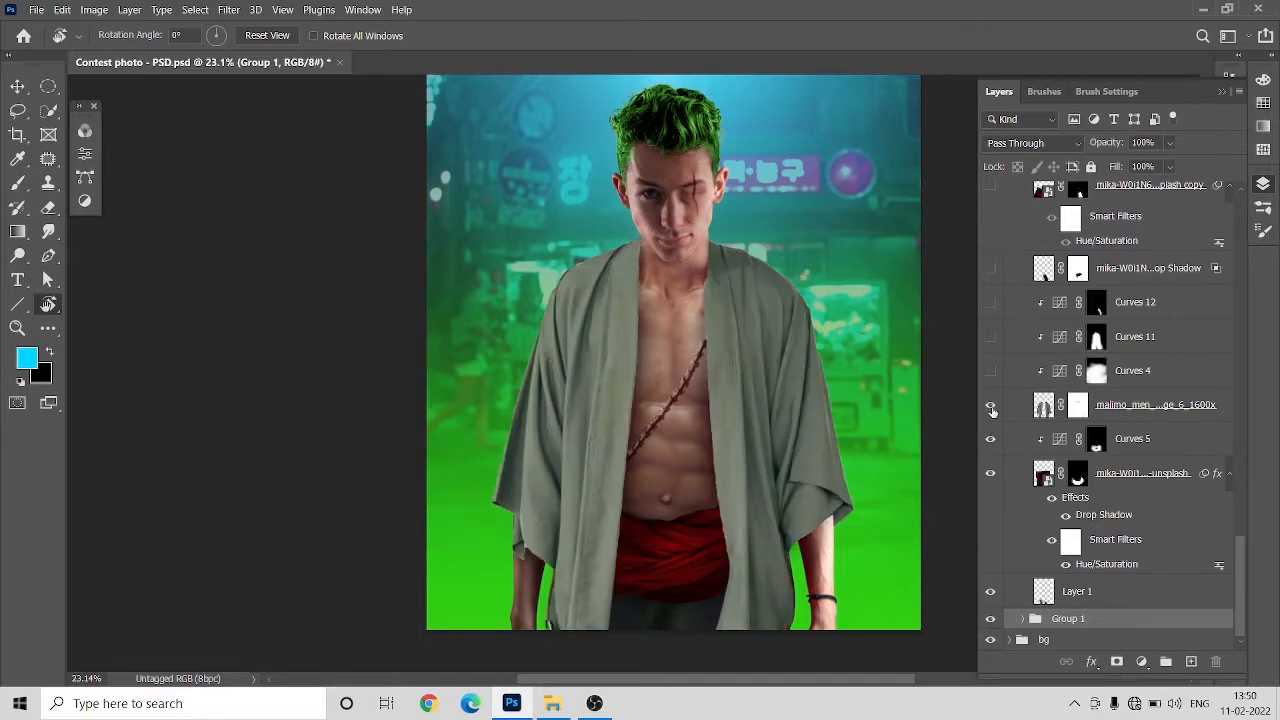
pyautogui.keyDown('shift'); pyautogui.click(1077, 413); pyautogui.keyUp('shift')
pyautogui.keyDown('shift'); pyautogui.click(1077, 413); pyautogui.keyUp('shift')
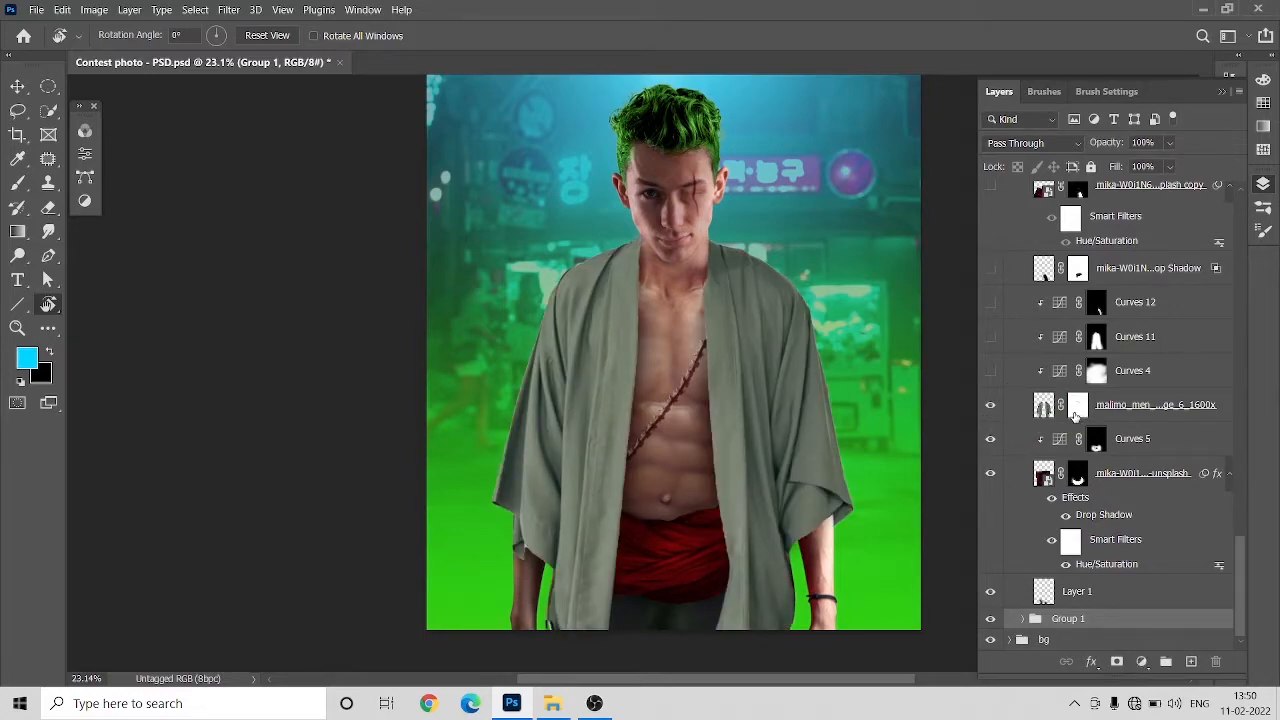
pyautogui.click(991, 371)
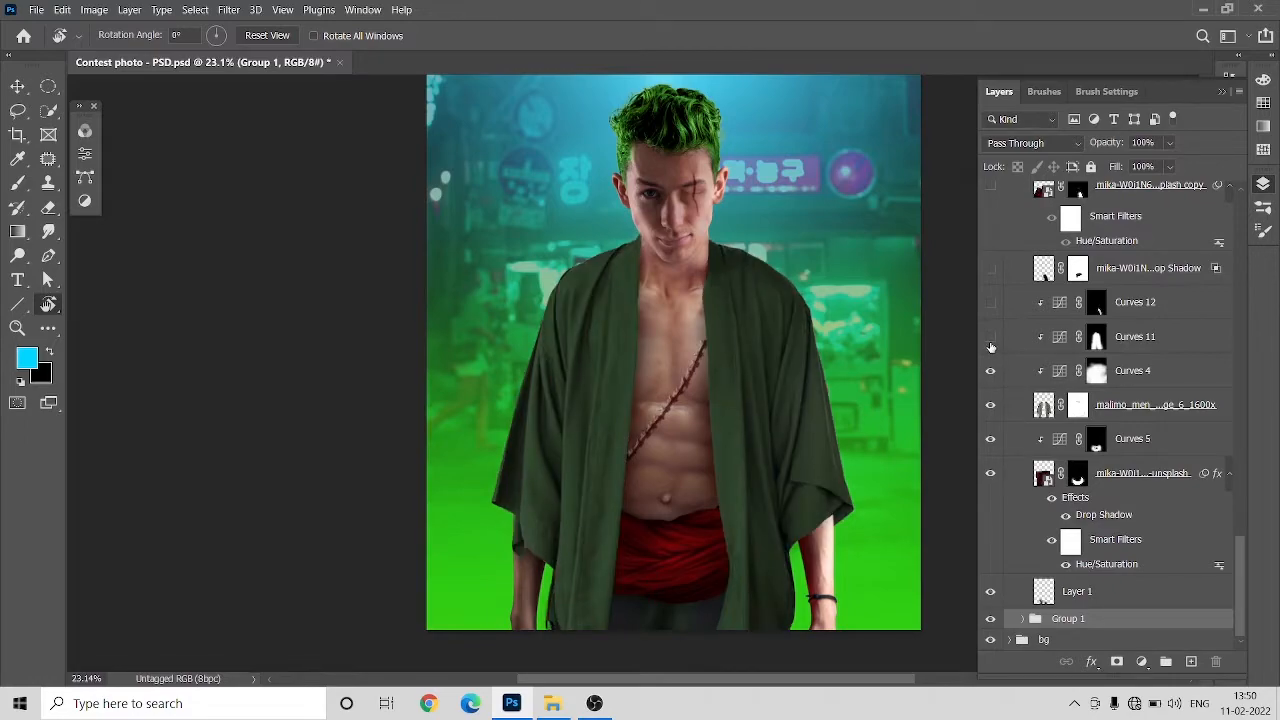
pyautogui.click(990, 344)
pyautogui.click(991, 302)
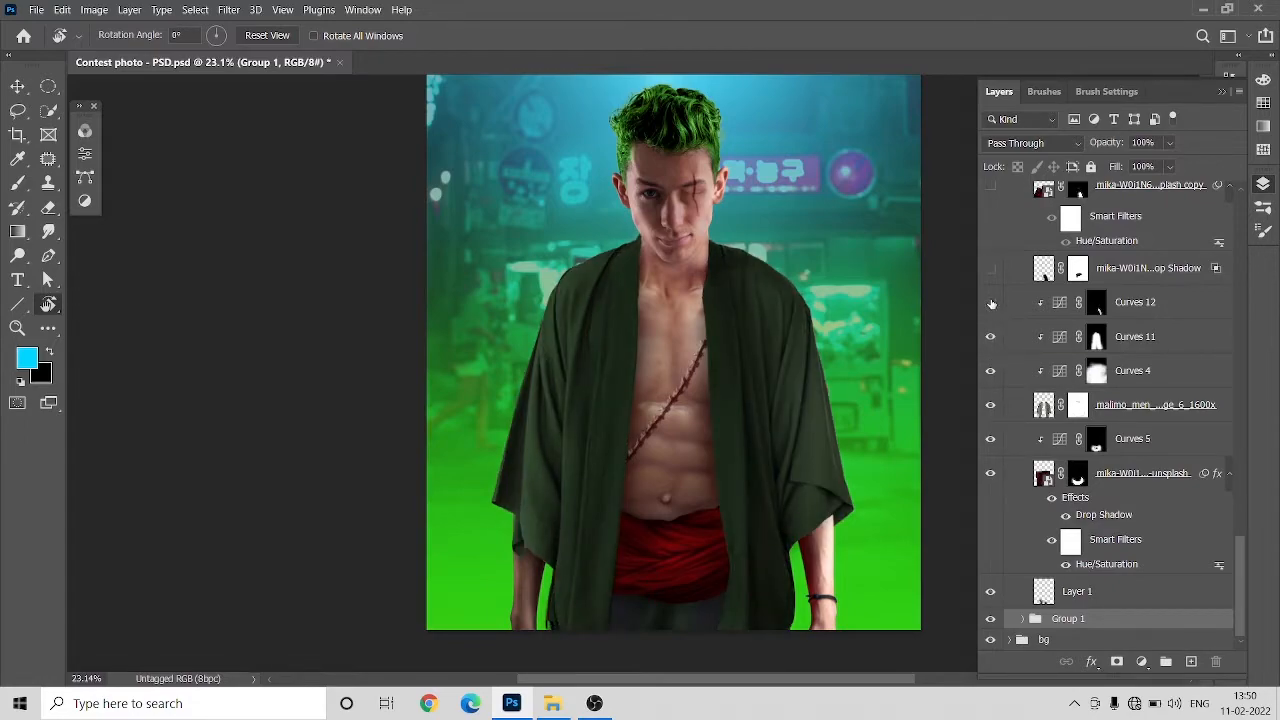
# Step: Show the mika drop shadow layer and the mika unsplash copy sash layer, comparing the copy with its layer mask disabled and enabled
pyautogui.scroll(3, 1015, 473)
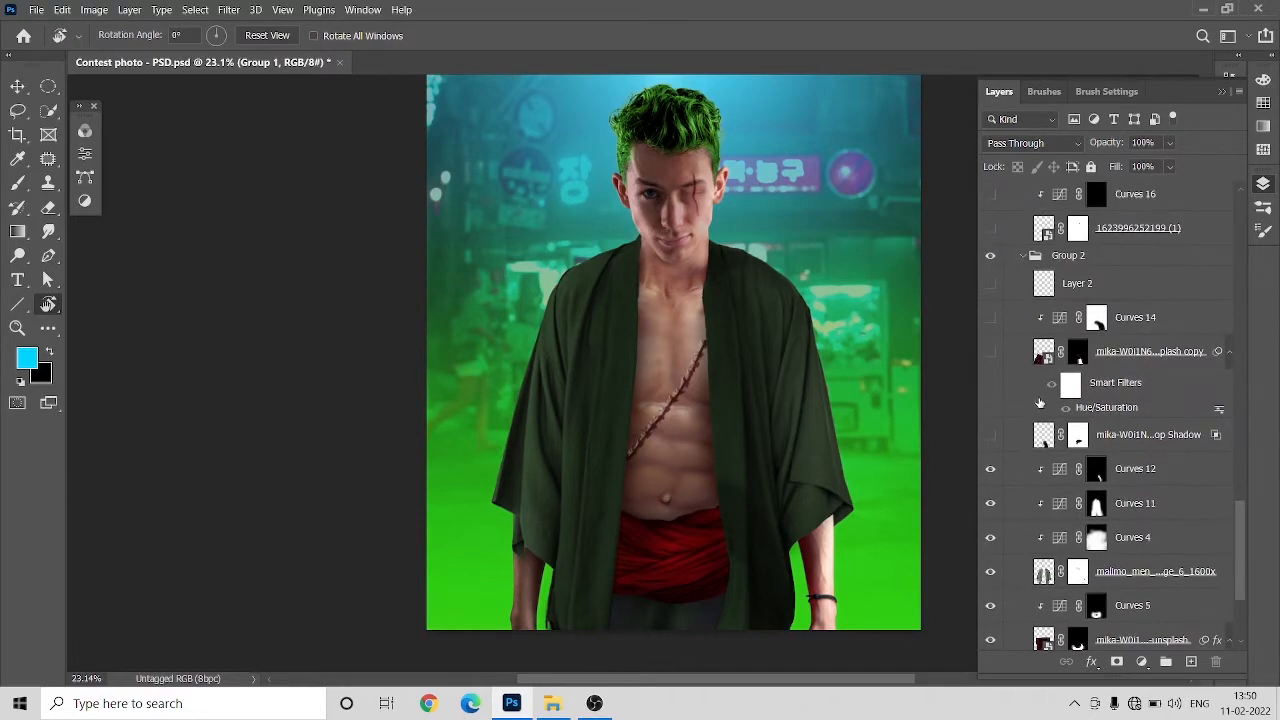
pyautogui.click(990, 457)
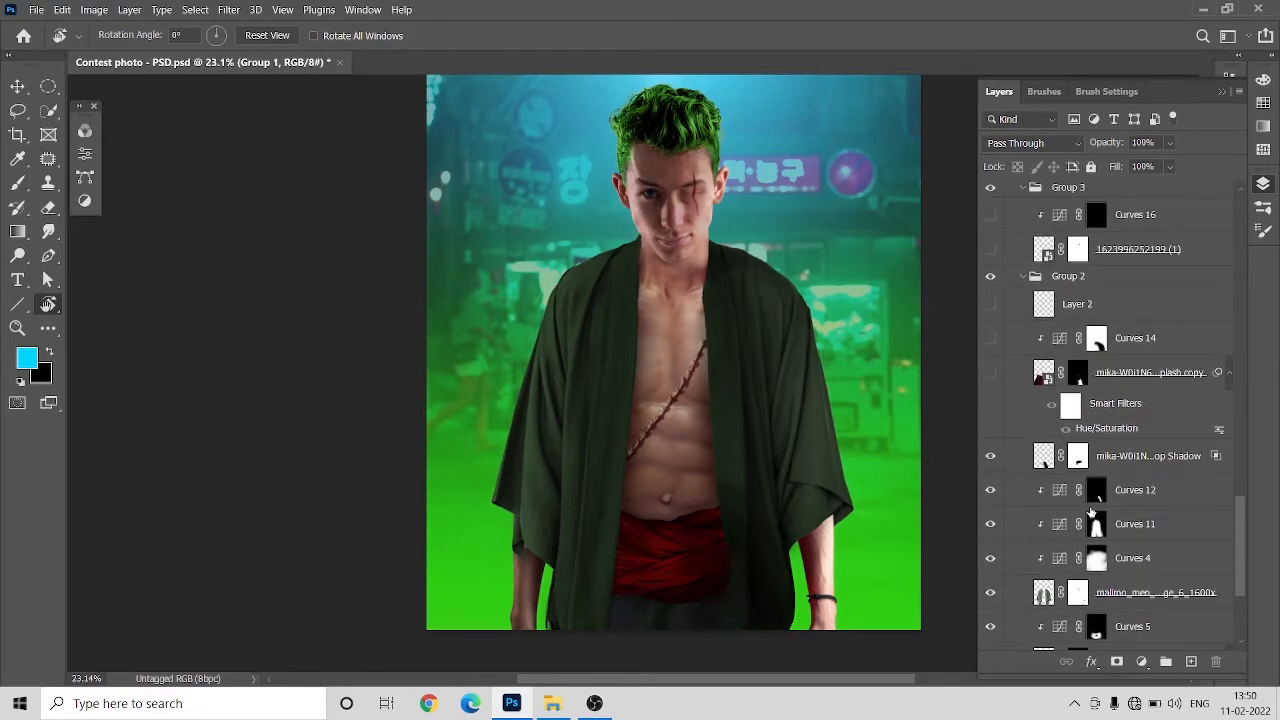
pyautogui.scroll(1, 1008, 481)
pyautogui.click(990, 413)
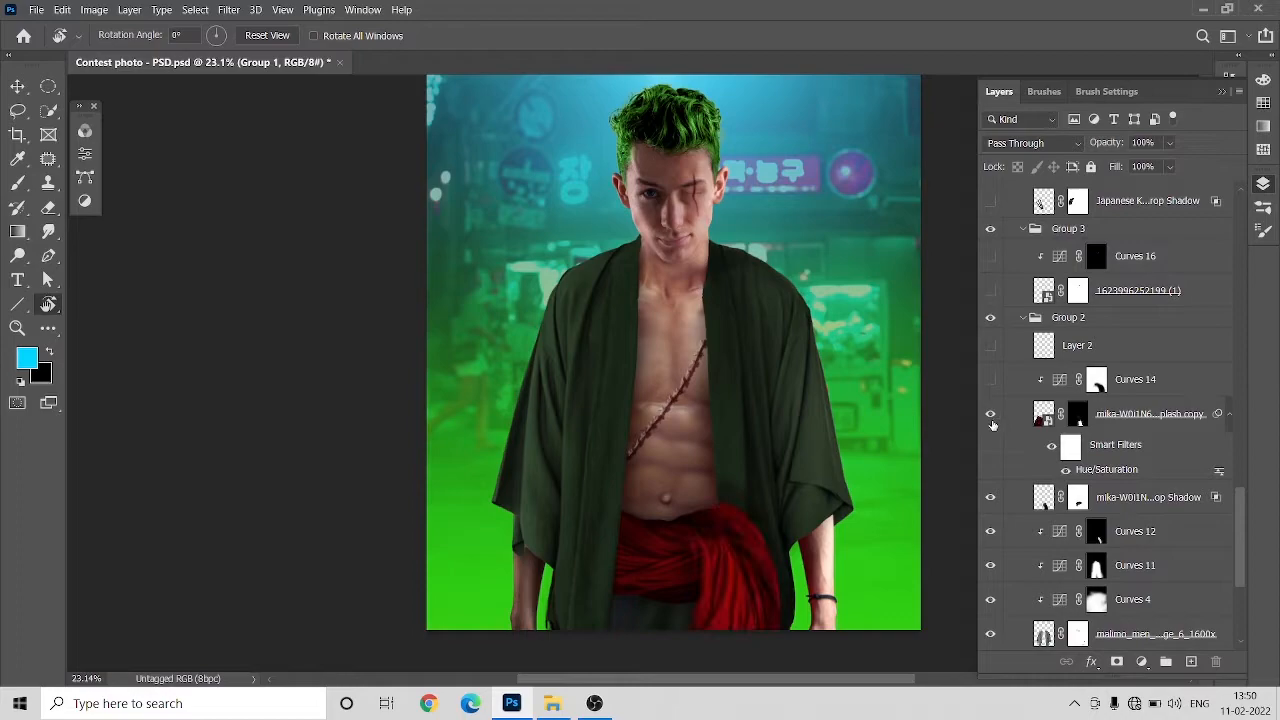
pyautogui.click(1080, 426)
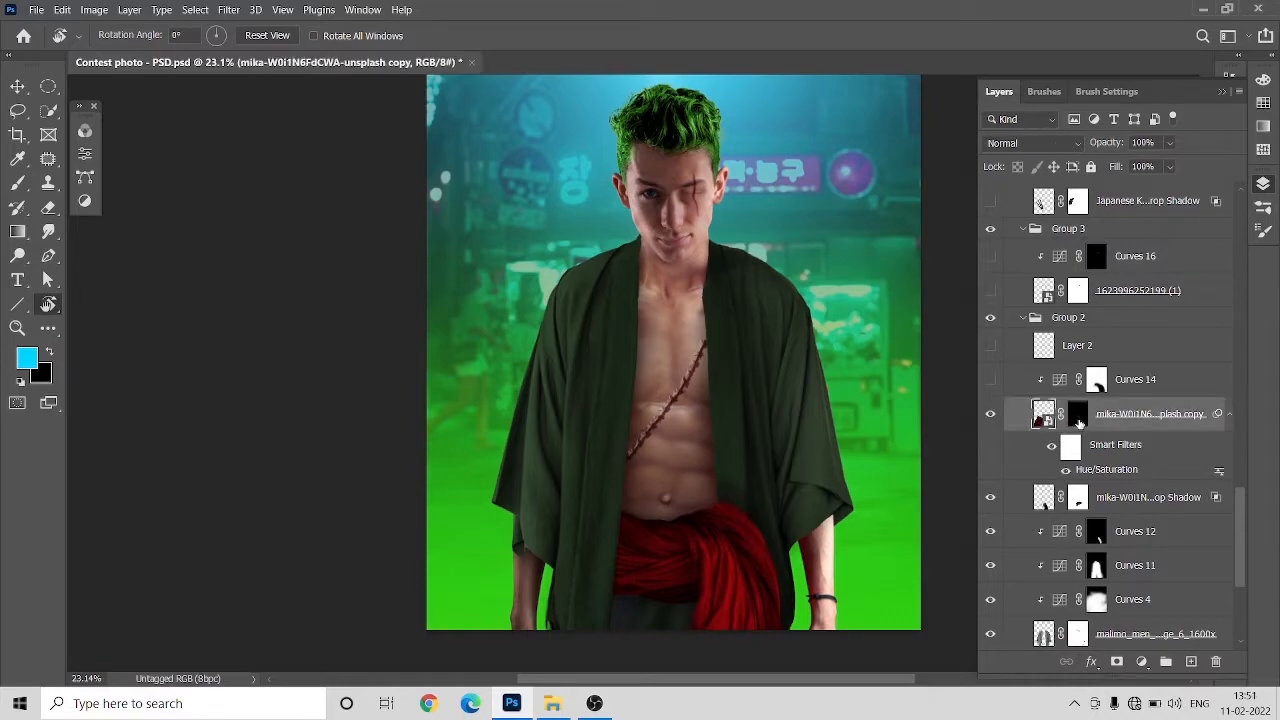
pyautogui.click(1080, 424)
pyautogui.keyDown('shift'); pyautogui.click(1080, 424); pyautogui.keyUp('shift')
pyautogui.keyDown('shift'); pyautogui.click(1080, 424); pyautogui.keyUp('shift')
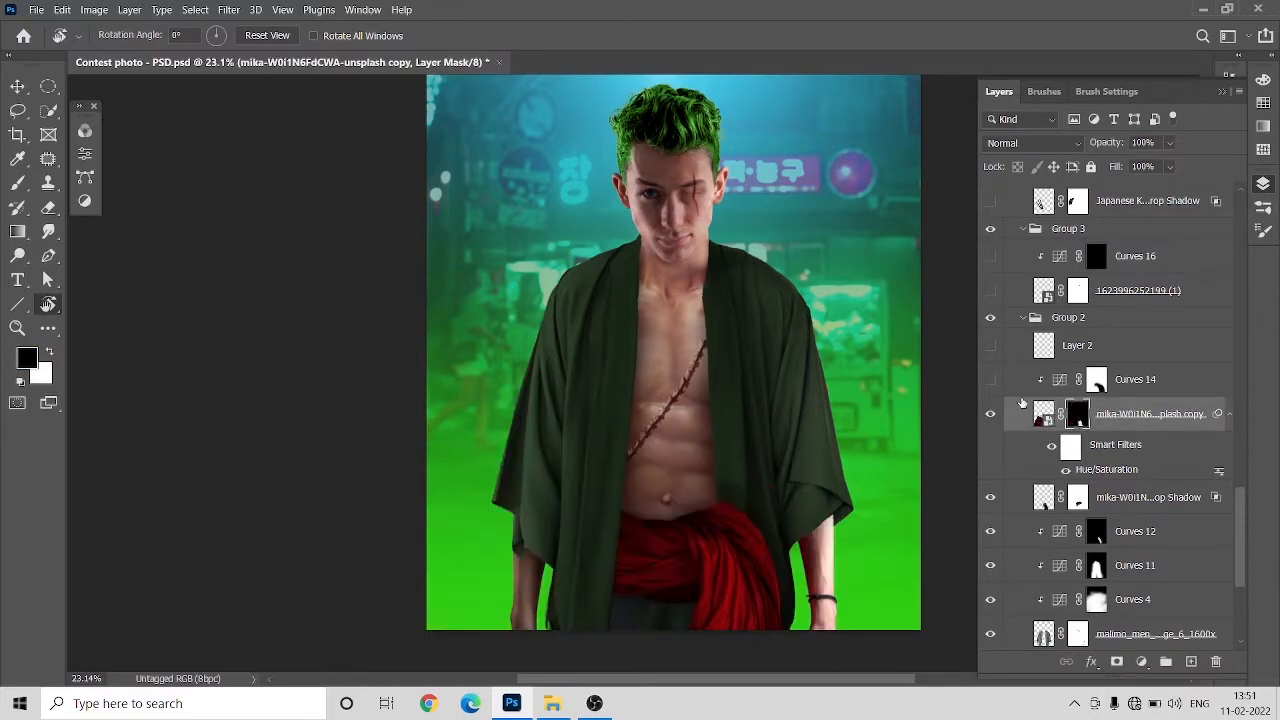
# Step: Show the Curves 14 adjustment and Layer 2 in Group 2, and collapse the group
pyautogui.click(991, 382)
pyautogui.scroll(1, 1113, 449)
pyautogui.click(1040, 392)
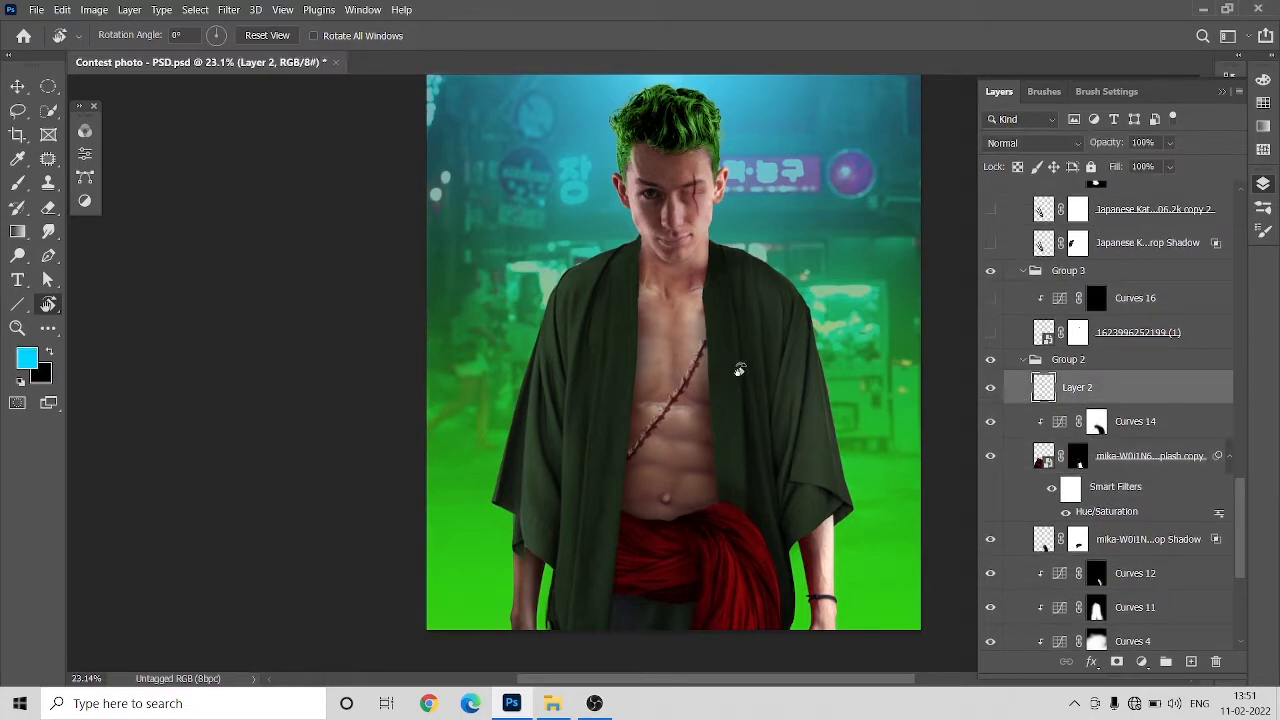
pyautogui.scroll(-1, 729, 376)
pyautogui.scroll(6, 722, 390)
pyautogui.scroll(-3, 720, 392)
pyautogui.scroll(3, 720, 396)
pyautogui.moveTo(673, 436); pyautogui.dragTo(640, 348)
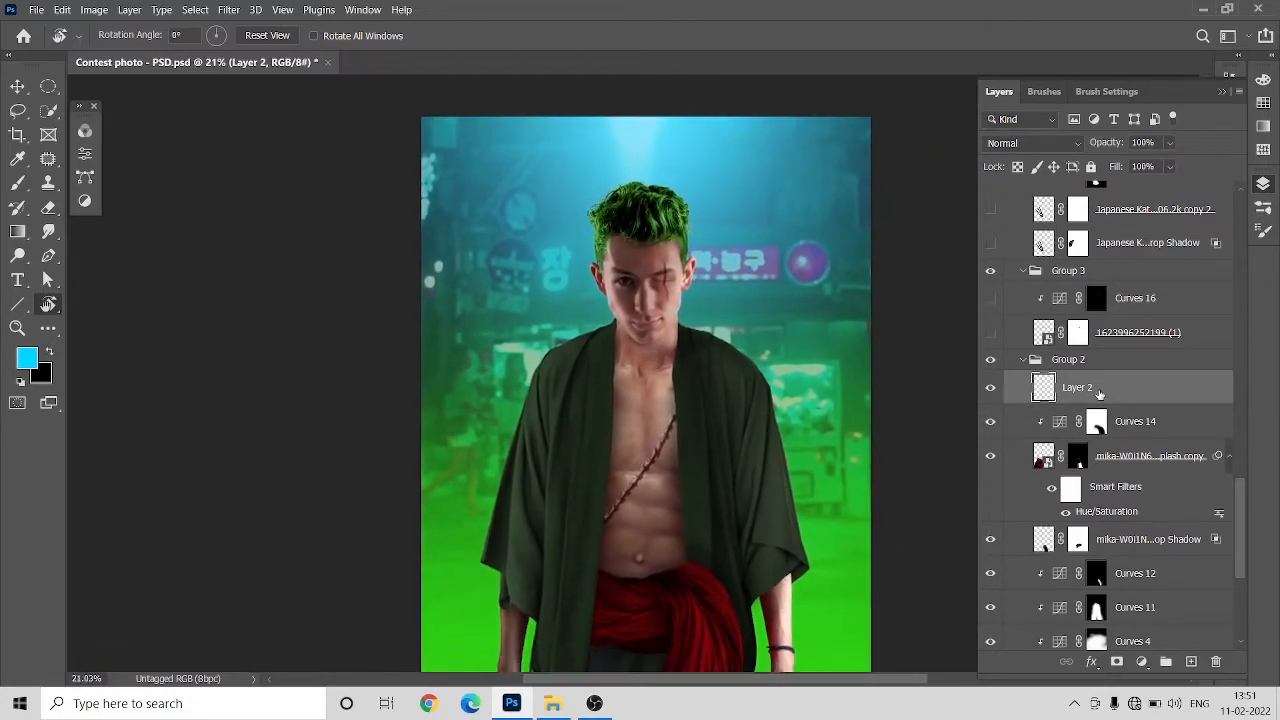
pyautogui.click(1021, 360)
# Step: Show the earring layer and its clipped Curves 16 in Group 3, reset the canvas rotation, and collapse the group
pyautogui.click(988, 567)
pyautogui.moveTo(650, 518); pyautogui.dragTo(649, 490)
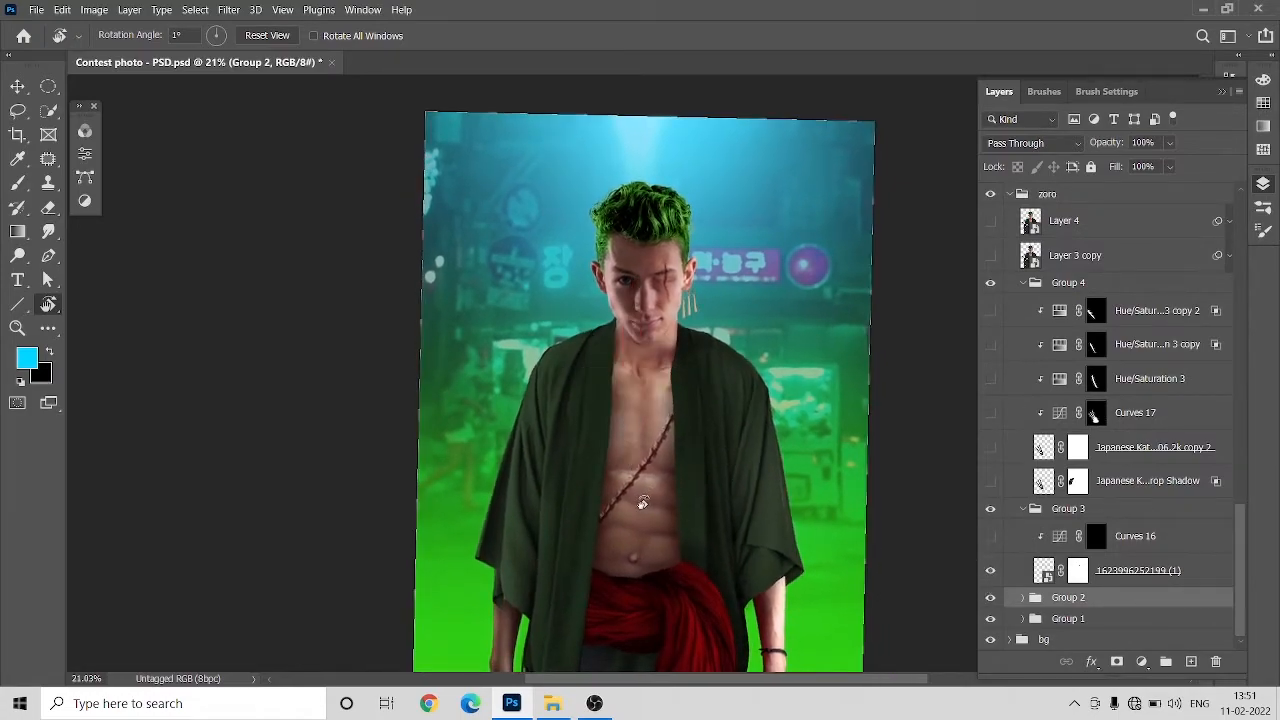
pyautogui.click(245, 37)
pyautogui.press('b')
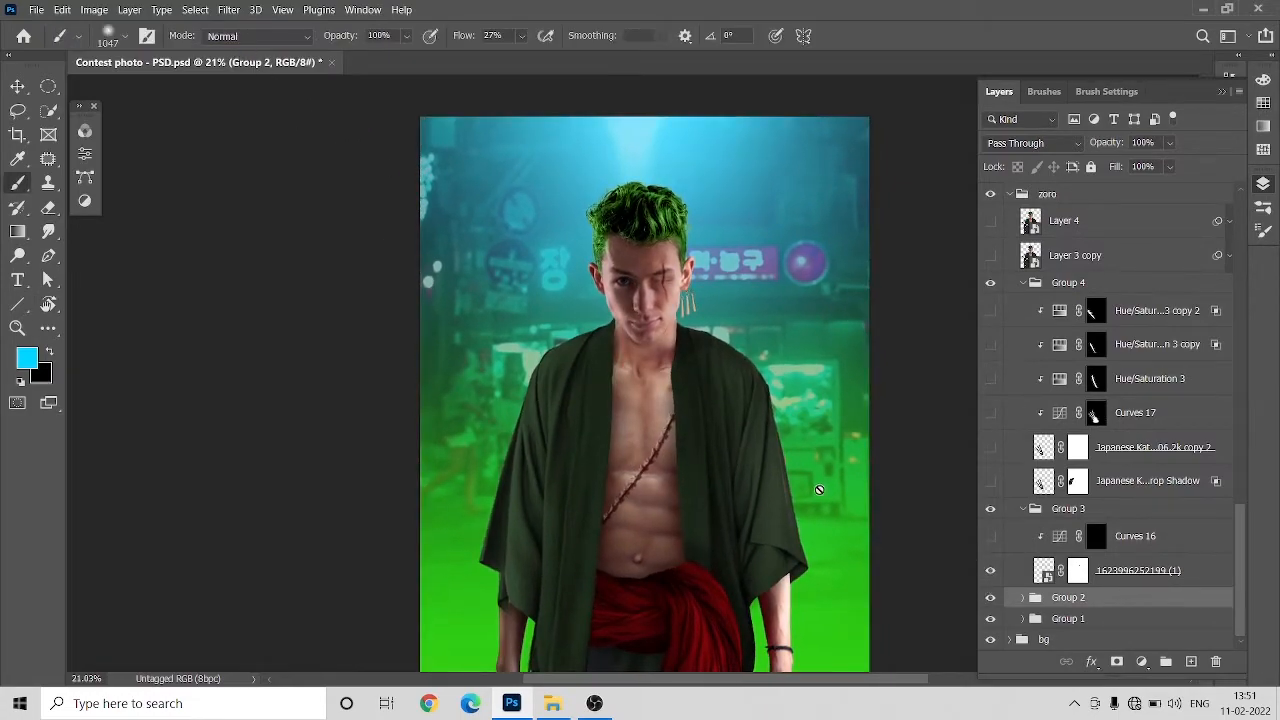
pyautogui.scroll(-1, 818, 489)
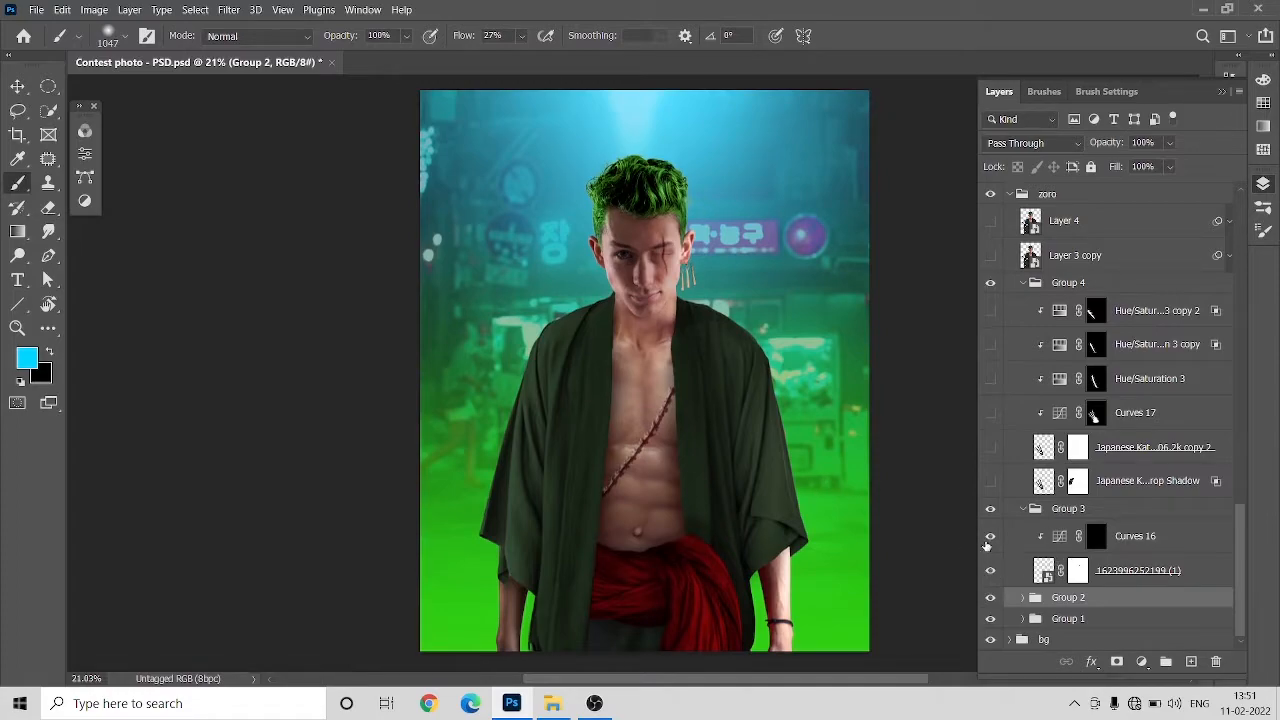
pyautogui.scroll(-4, 683, 281)
pyautogui.scroll(4, 694, 272)
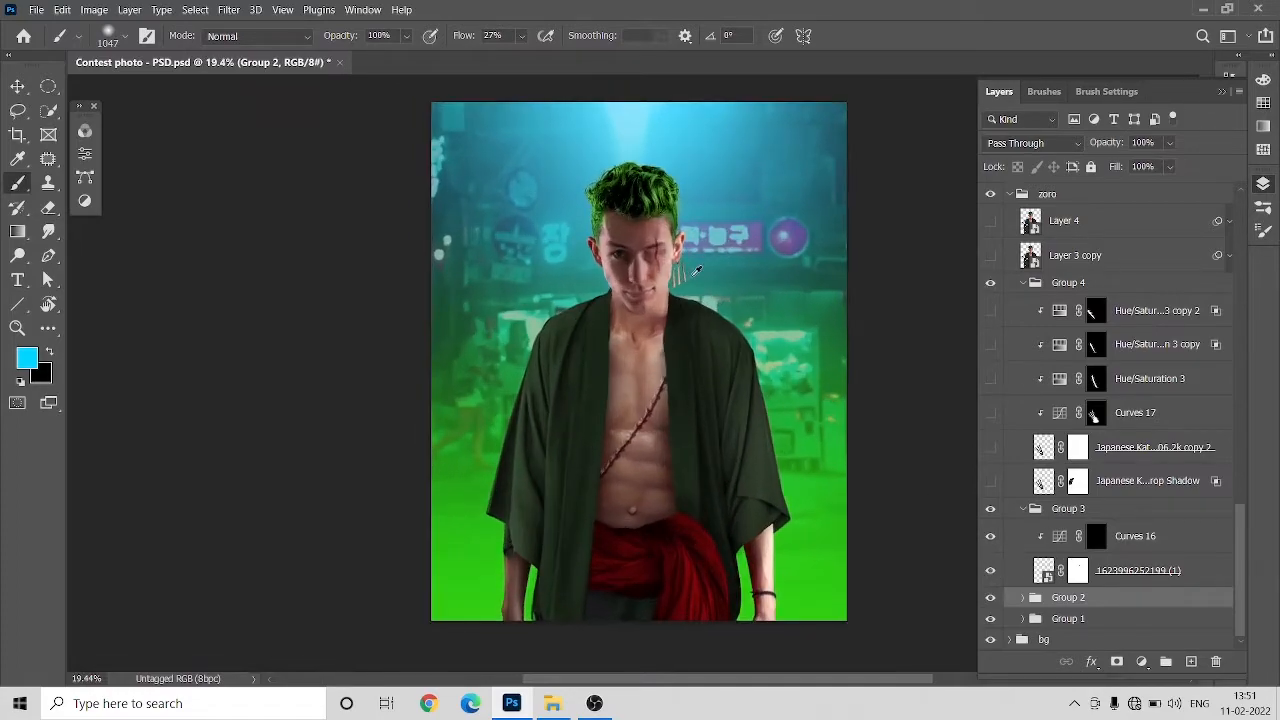
pyautogui.scroll(1, 697, 270)
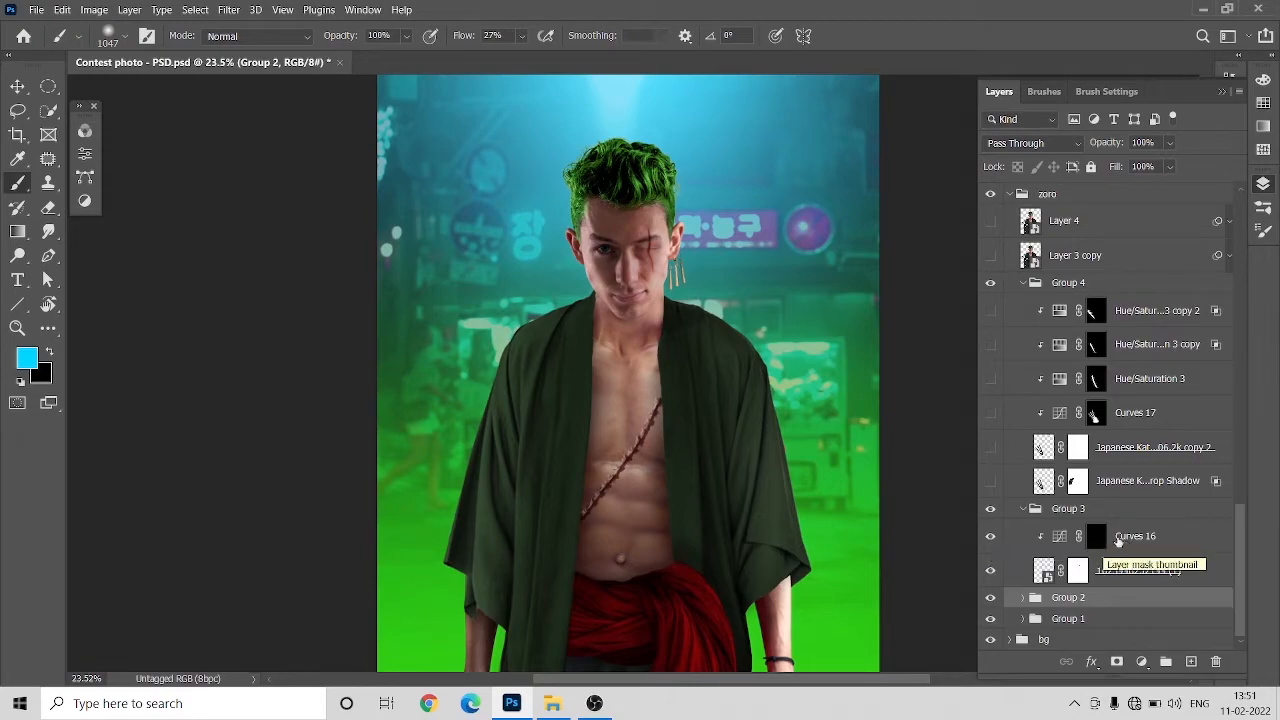
pyautogui.click(1022, 510)
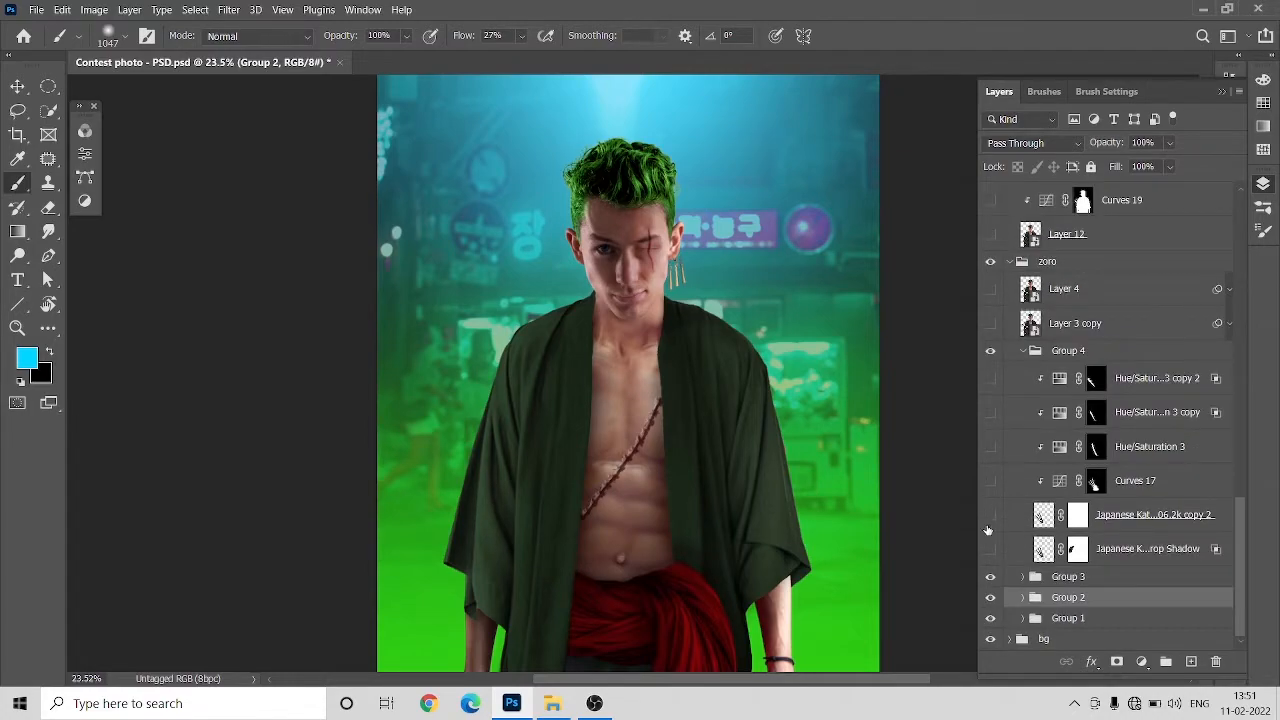
# Step: Show the Japanese katana layer together with its drop shadow layer and clipped Curves 17 adjustment
pyautogui.click(990, 514)
pyautogui.click(990, 548)
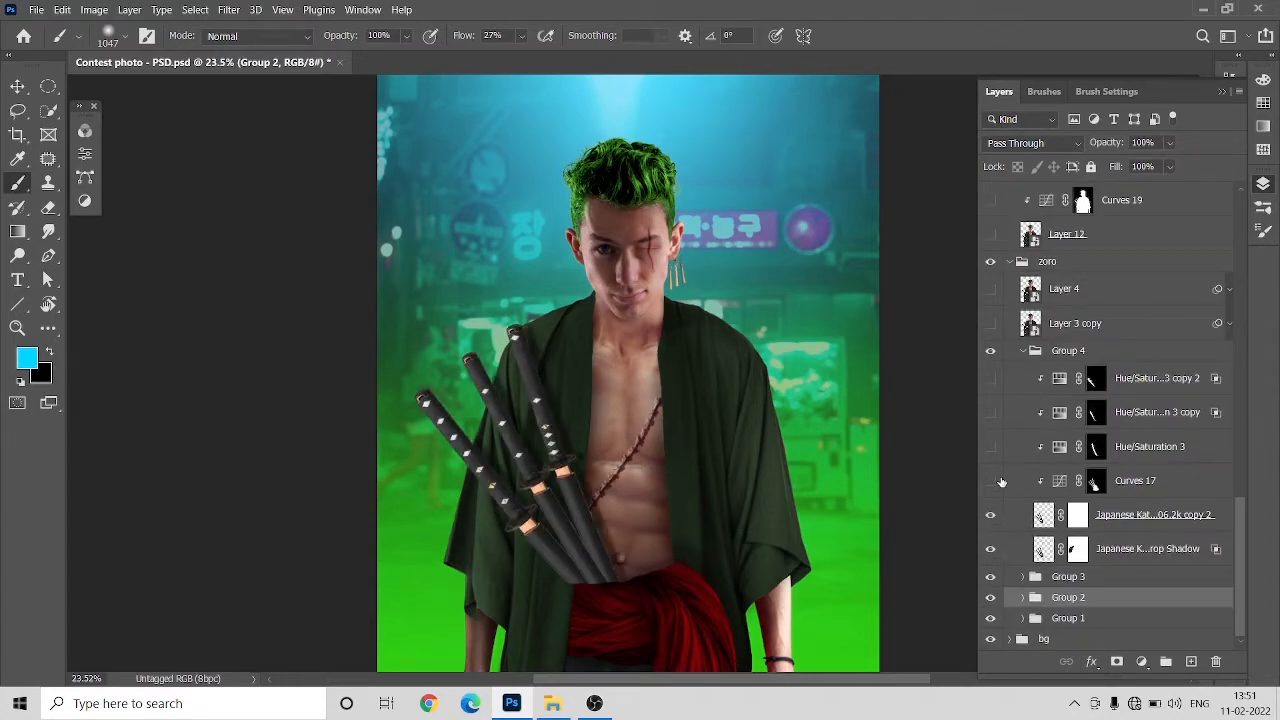
pyautogui.click(990, 481)
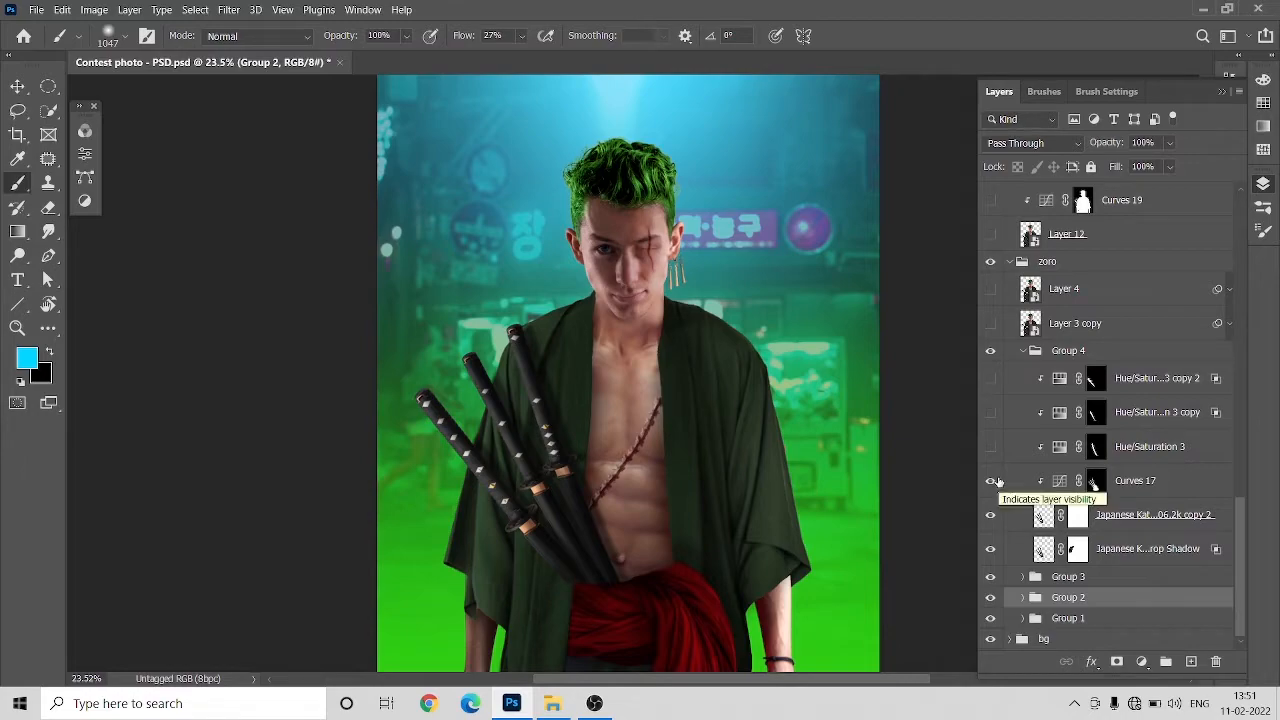
# Step: Show Hue/Saturation 3 and its two copies that recolour the sword handles, and collapse Group 4
pyautogui.click(990, 446)
pyautogui.click(990, 412)
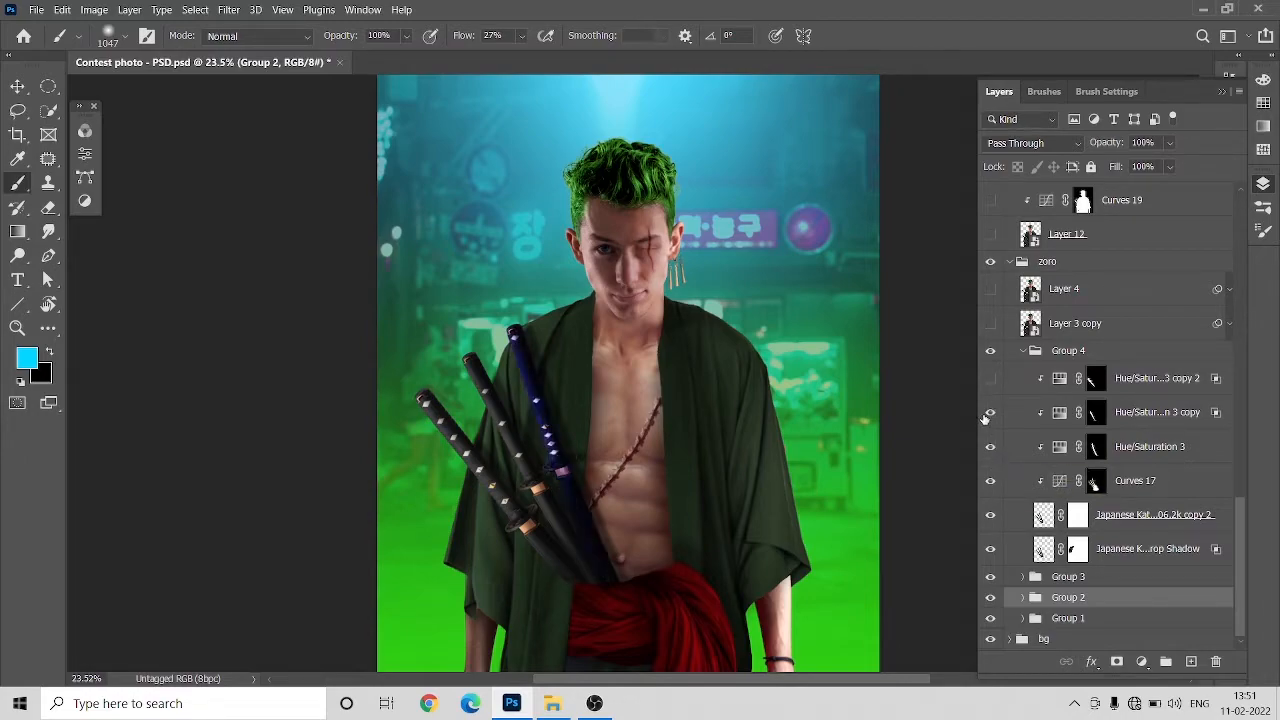
pyautogui.click(990, 378)
pyautogui.click(1017, 347)
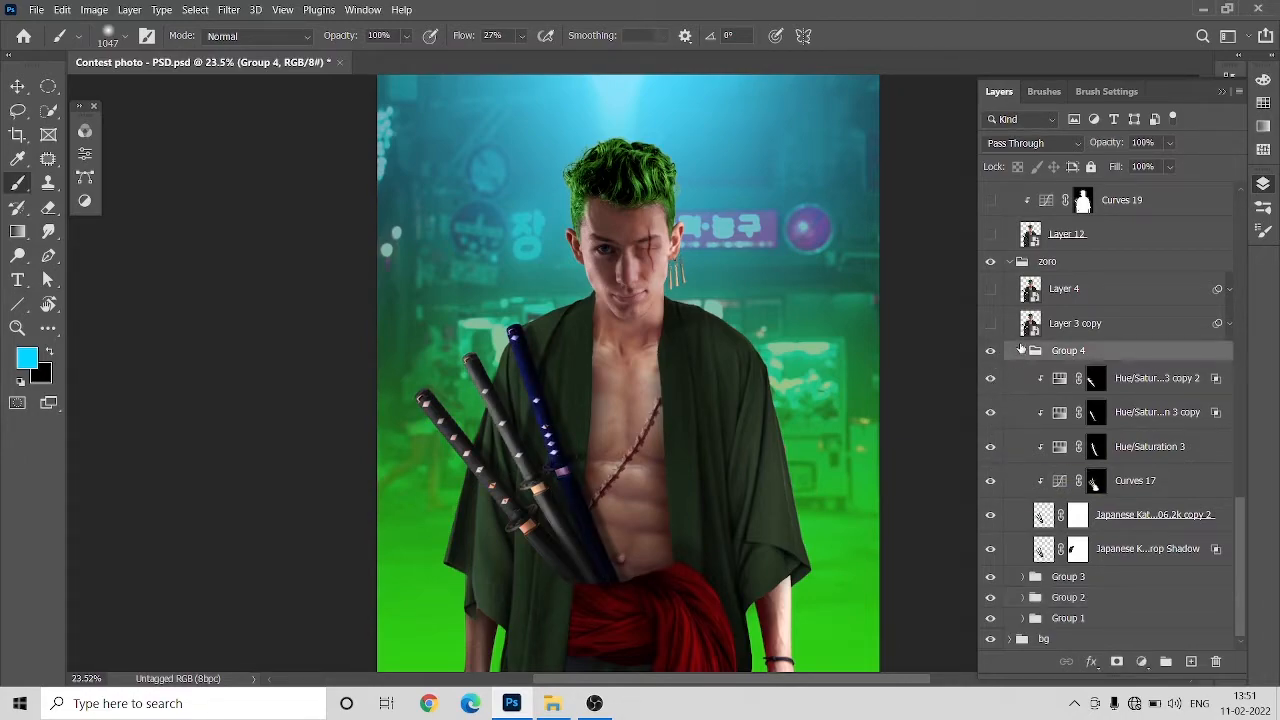
pyautogui.click(1019, 339)
pyautogui.click(1023, 351)
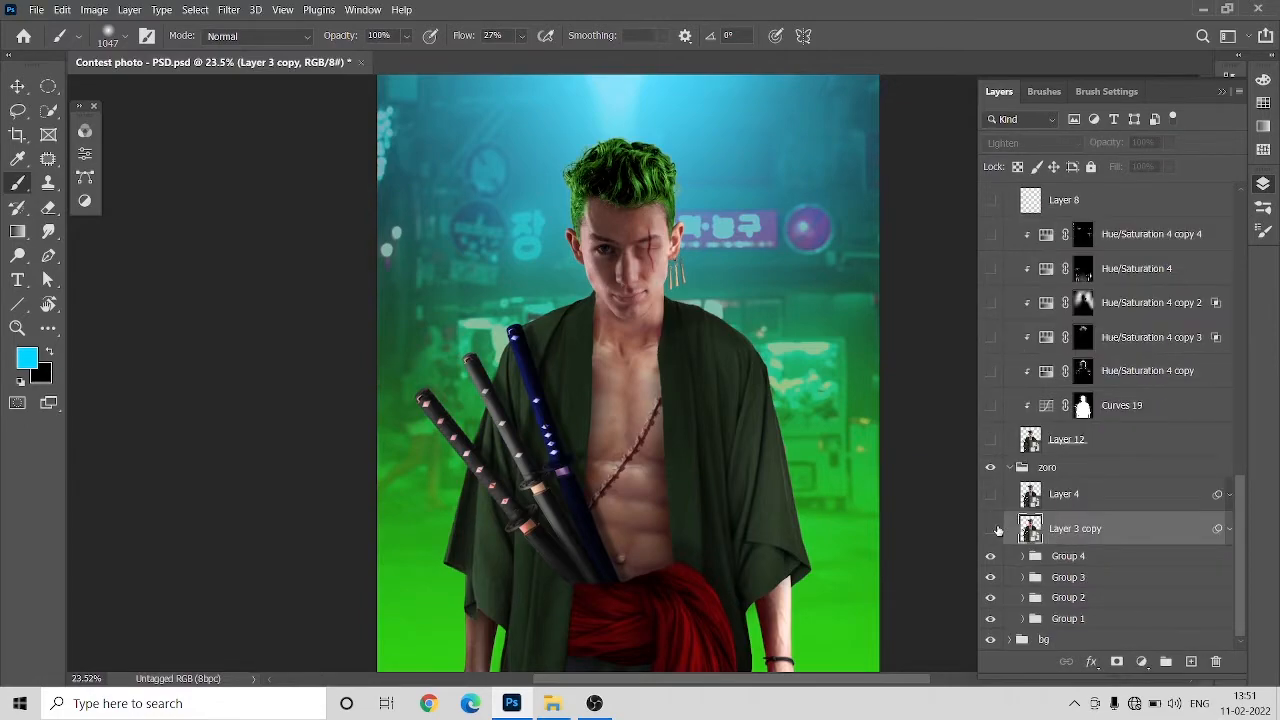
# Step: Show Layer 3 copy and Layer 4, select Layer 4 to check its blend mode, and collapse the zoro group
pyautogui.click(990, 528)
pyautogui.click(990, 494)
pyautogui.click(1060, 494)
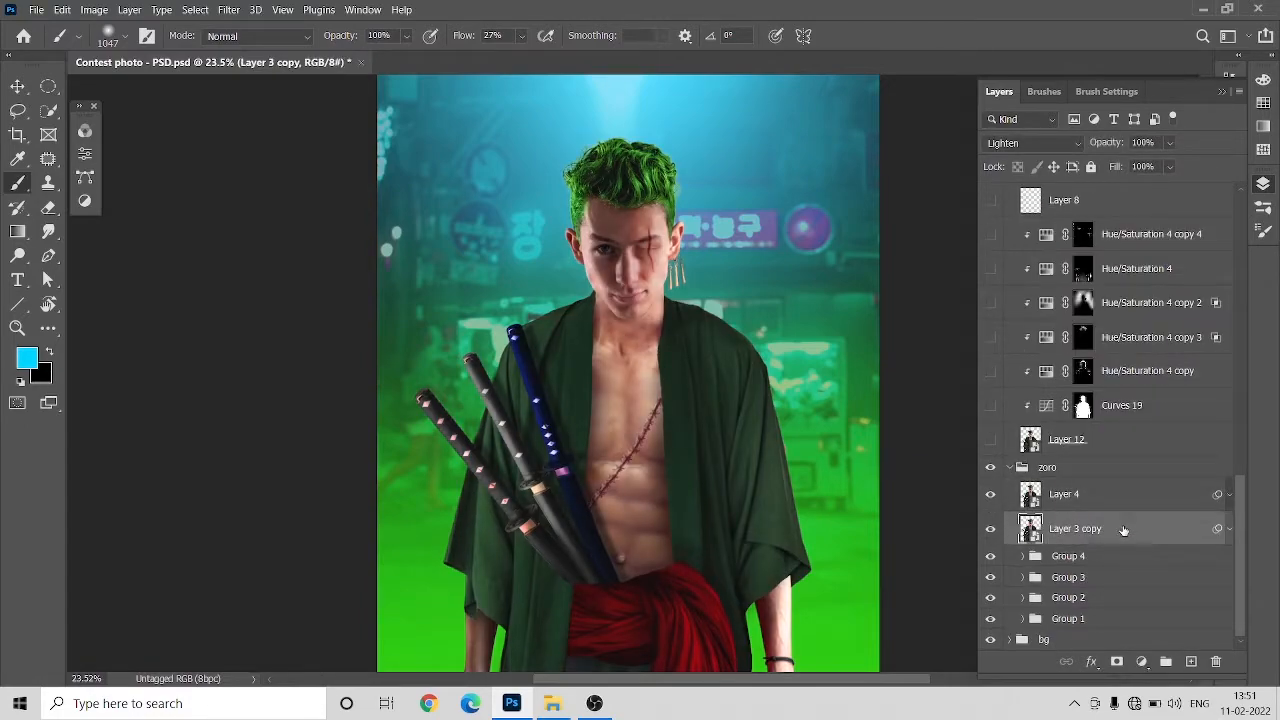
pyautogui.click(1115, 497)
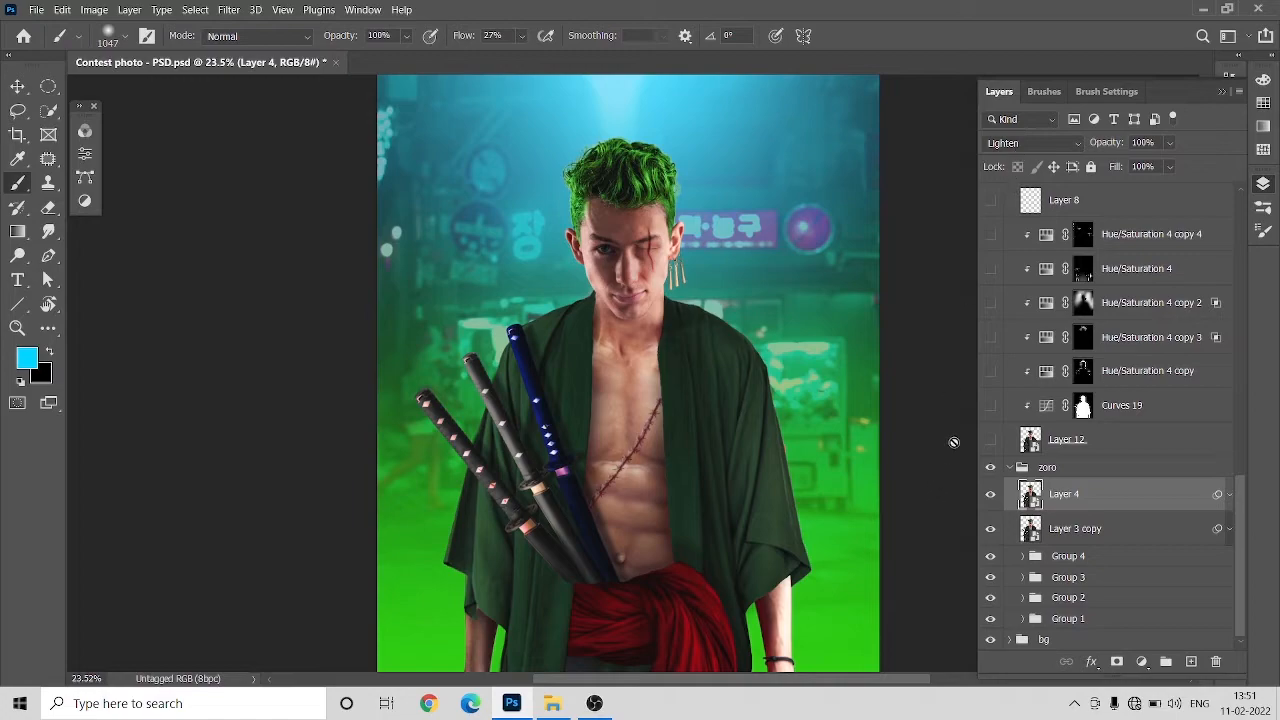
pyautogui.click(1009, 467)
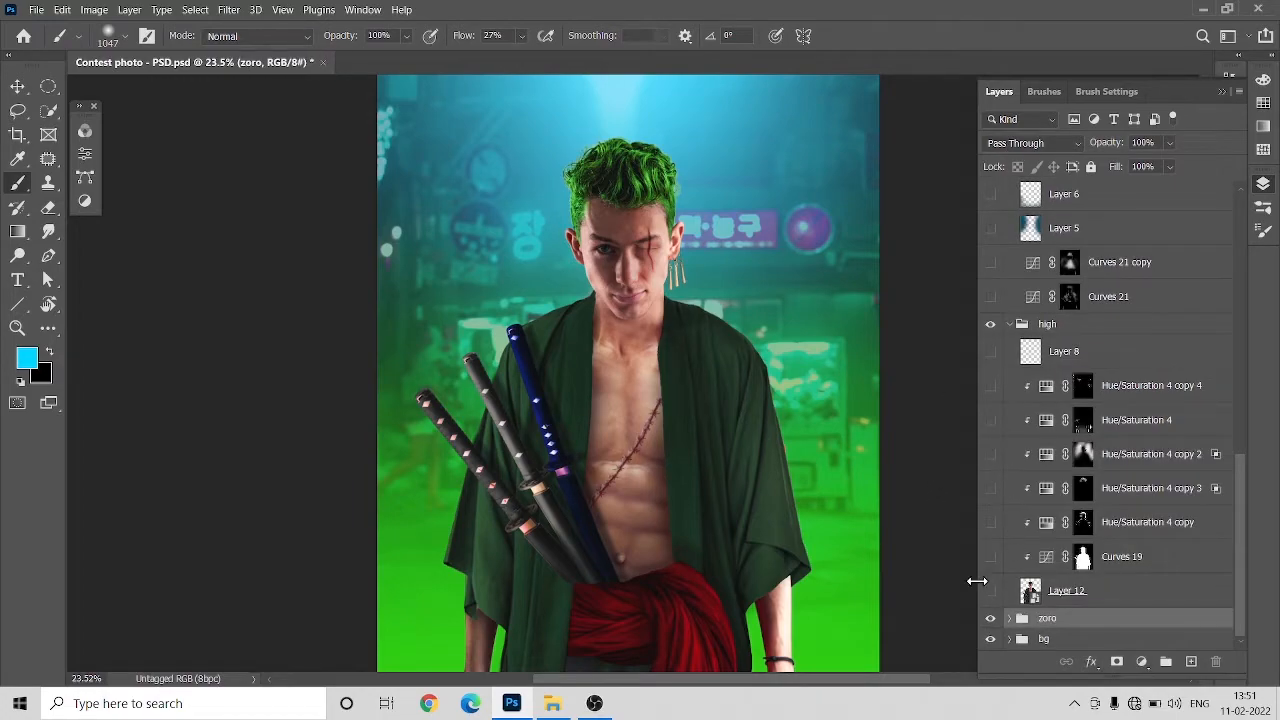
# Step: Show Layer 12 in the high group together with its clipped Curves 19 and Hue/Saturation 4 copy adjustments
pyautogui.click(990, 591)
pyautogui.click(990, 557)
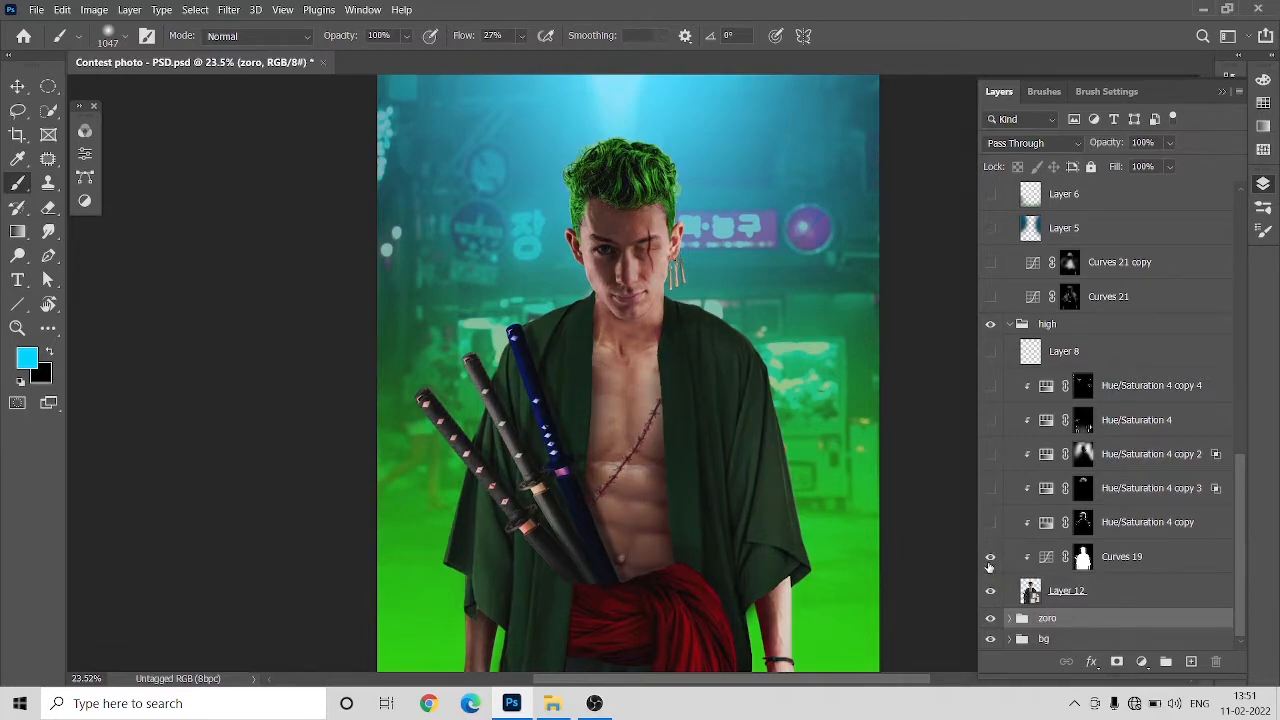
pyautogui.click(990, 524)
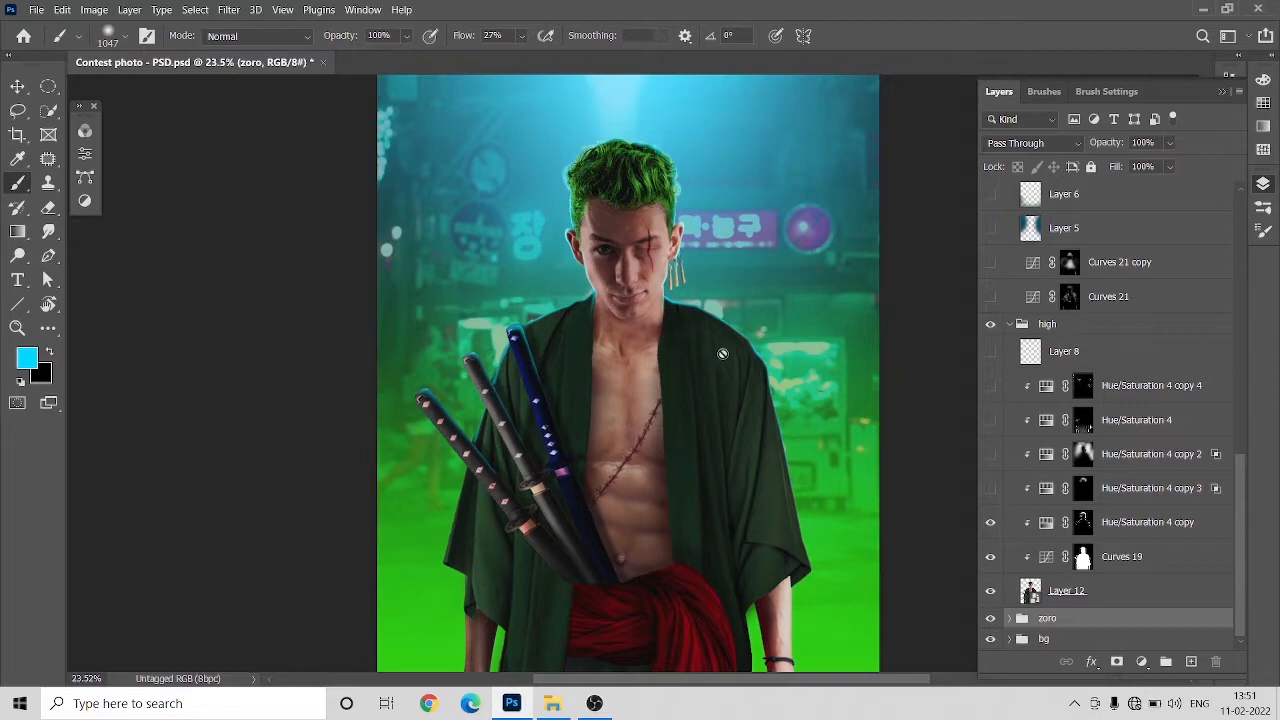
# Step: Select the clipped Hue/Saturation 4 copy adjustment in the high group
pyautogui.click(672, 398)
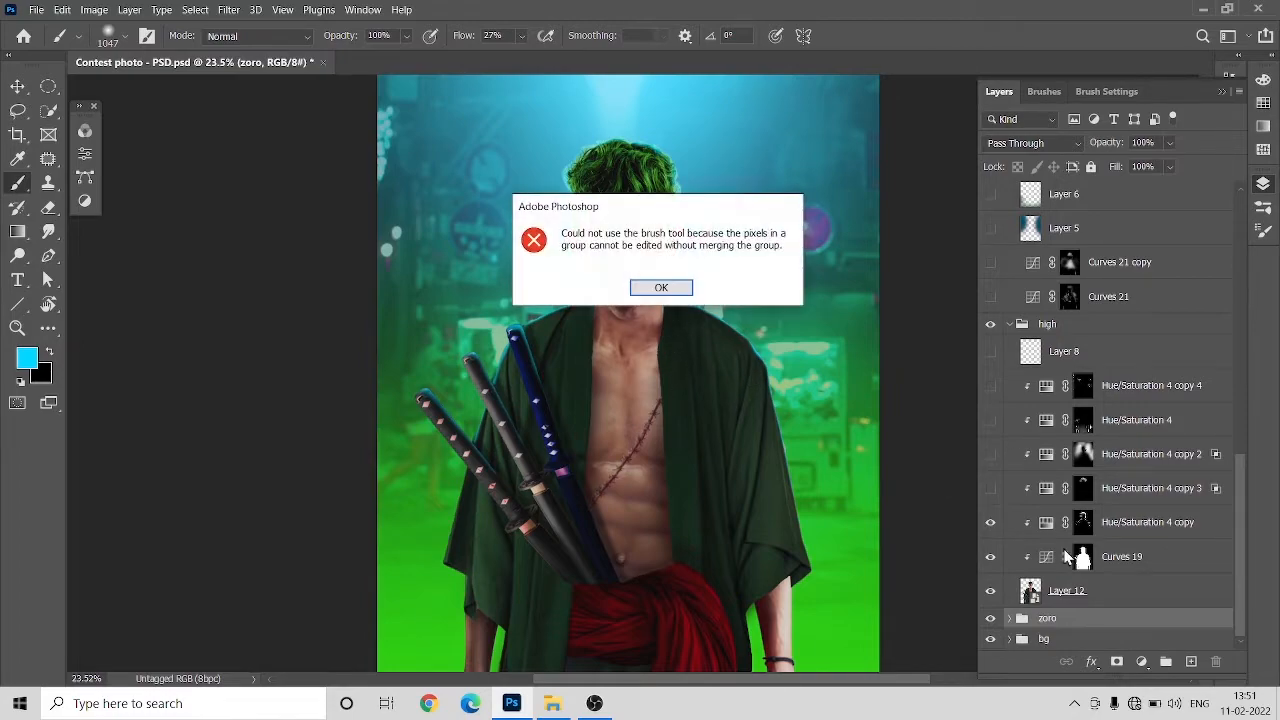
pyautogui.click(638, 286)
pyautogui.click(1165, 522)
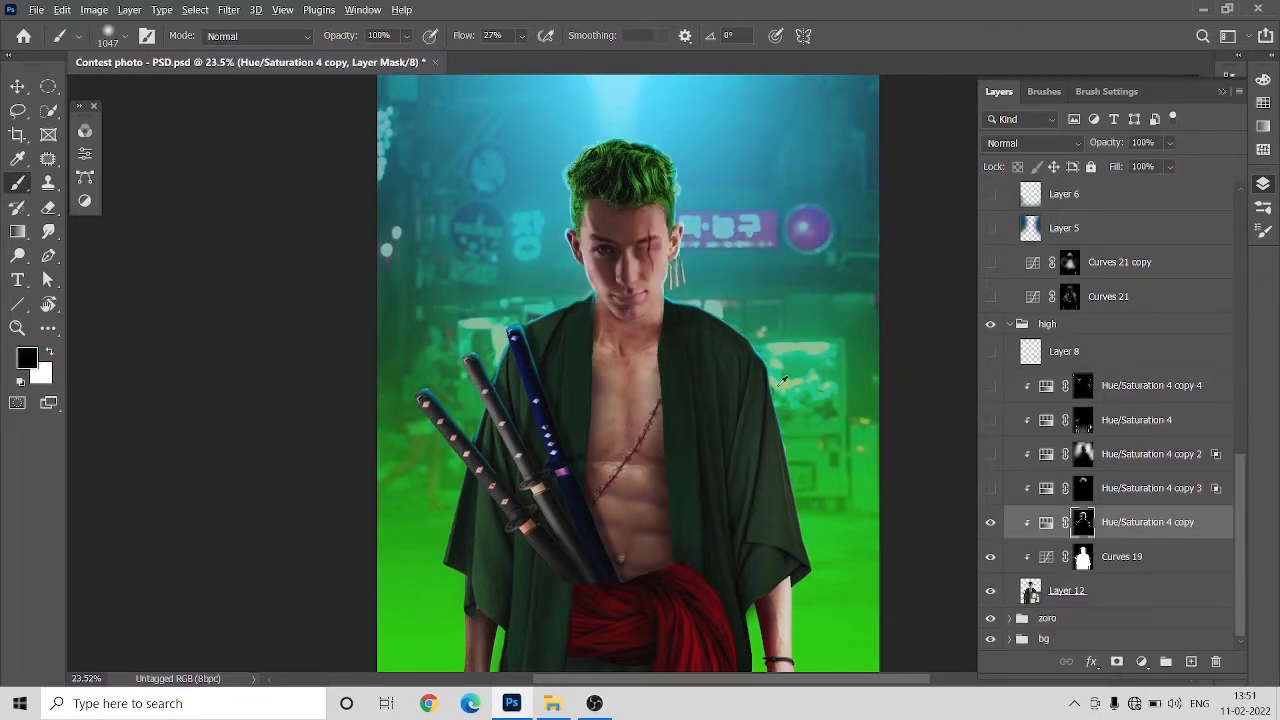
pyautogui.scroll(1, 775, 385)
# Step: Show and select Hue/Saturation 4 copy 3, compare the hair with it off and on, and show Hue/Saturation 4 copy 2
pyautogui.click(991, 489)
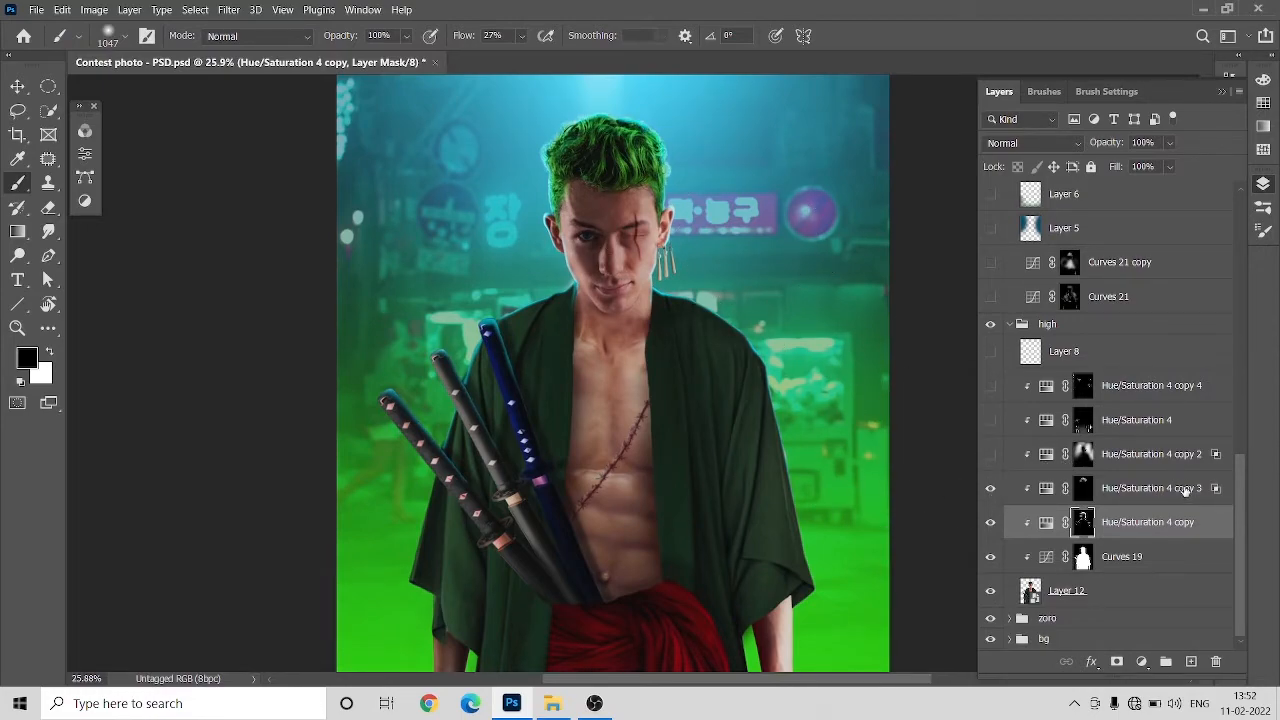
pyautogui.click(1185, 488)
pyautogui.scroll(7, 634, 168)
pyautogui.click(991, 488)
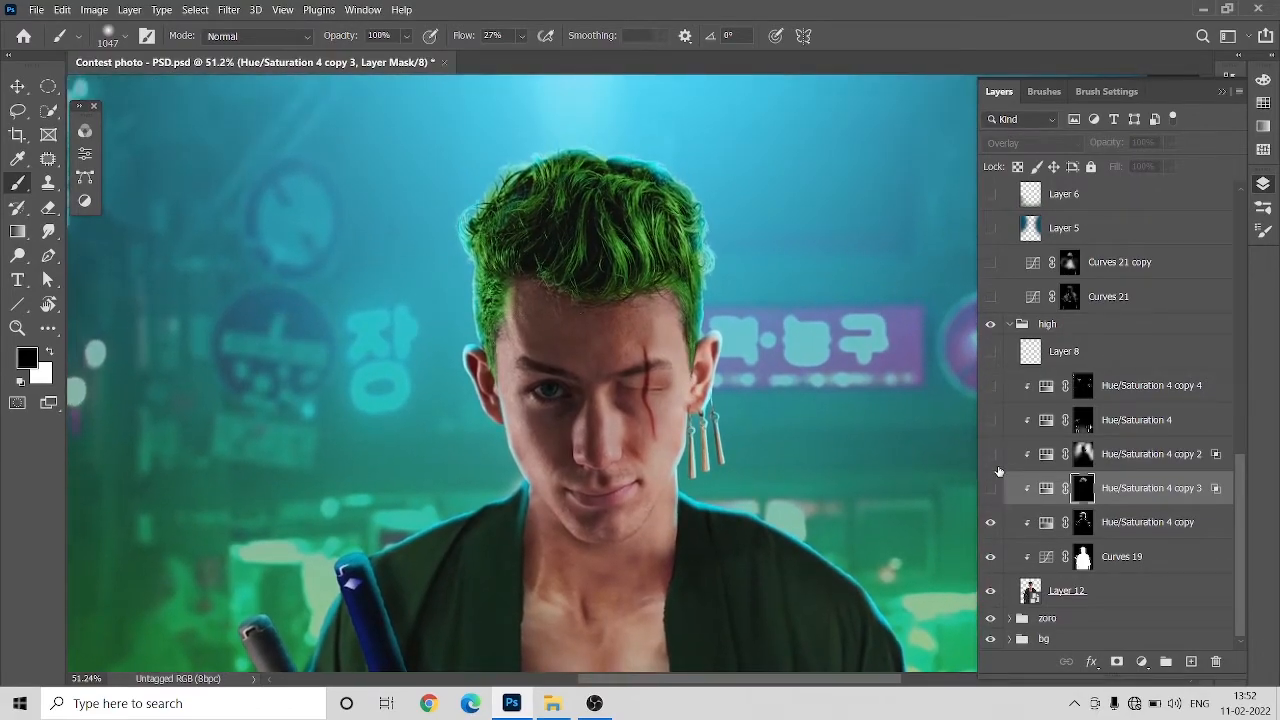
pyautogui.click(993, 488)
pyautogui.click(993, 488)
pyautogui.click(993, 488)
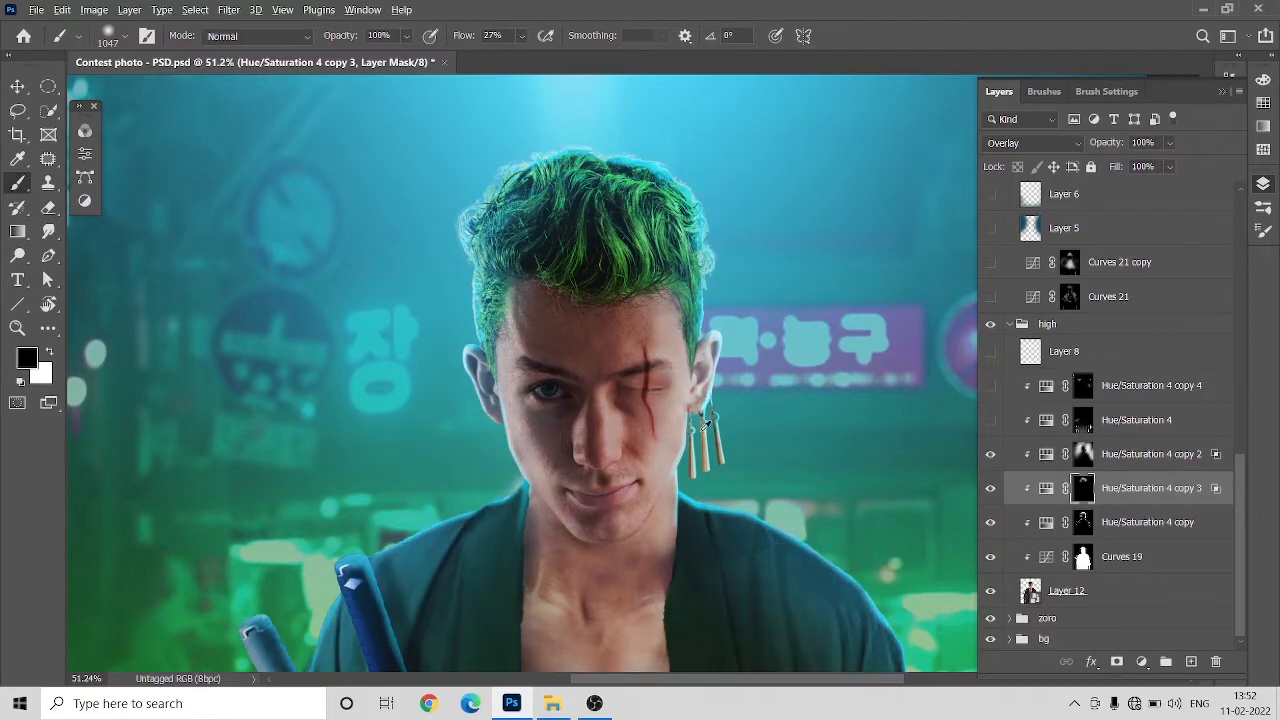
# Step: Show the clipped Hue/Saturation 4 adjustment that lights the clothing edges and select it
pyautogui.scroll(-4, 688, 453)
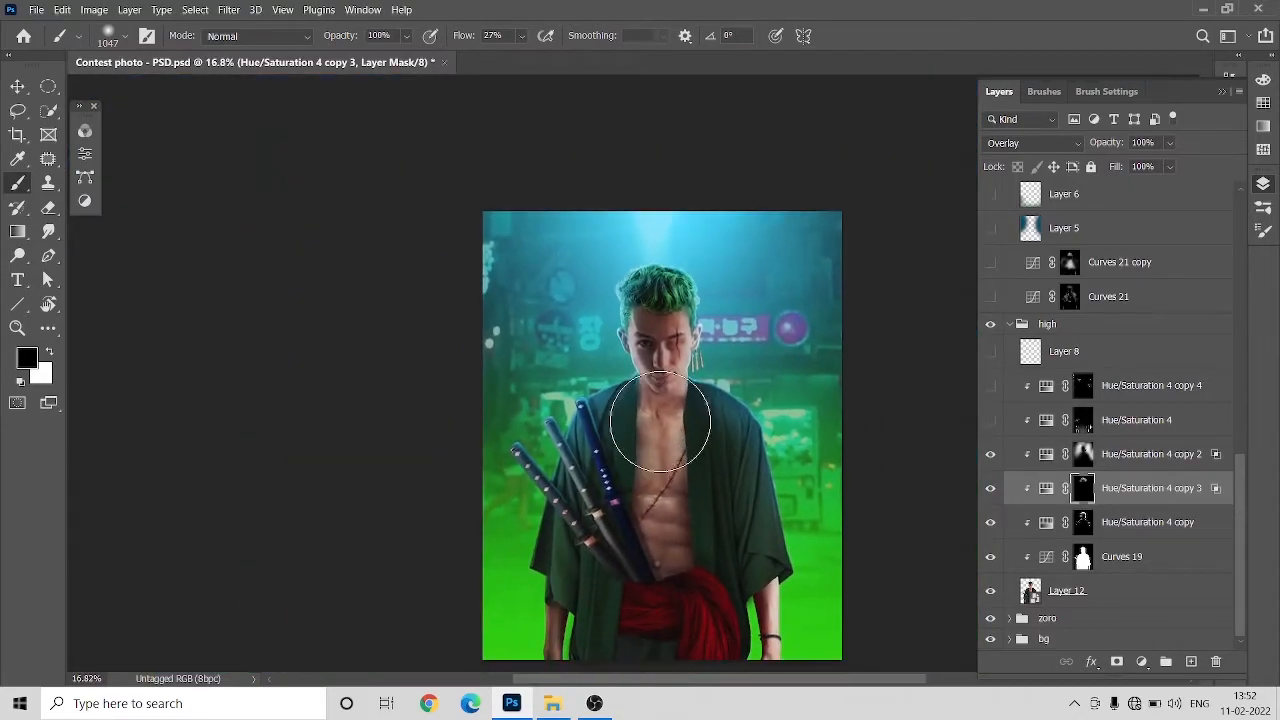
pyautogui.scroll(1, 688, 453)
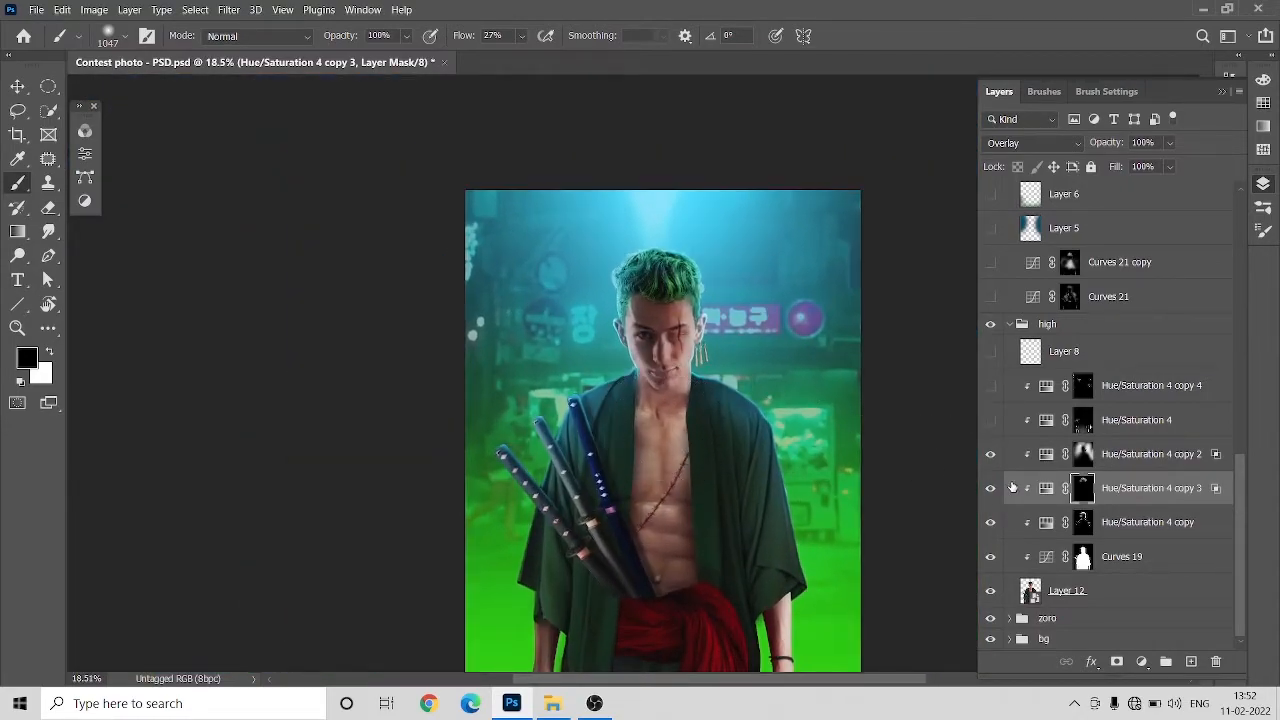
pyautogui.click(990, 422)
pyautogui.scroll(-2, 908, 451)
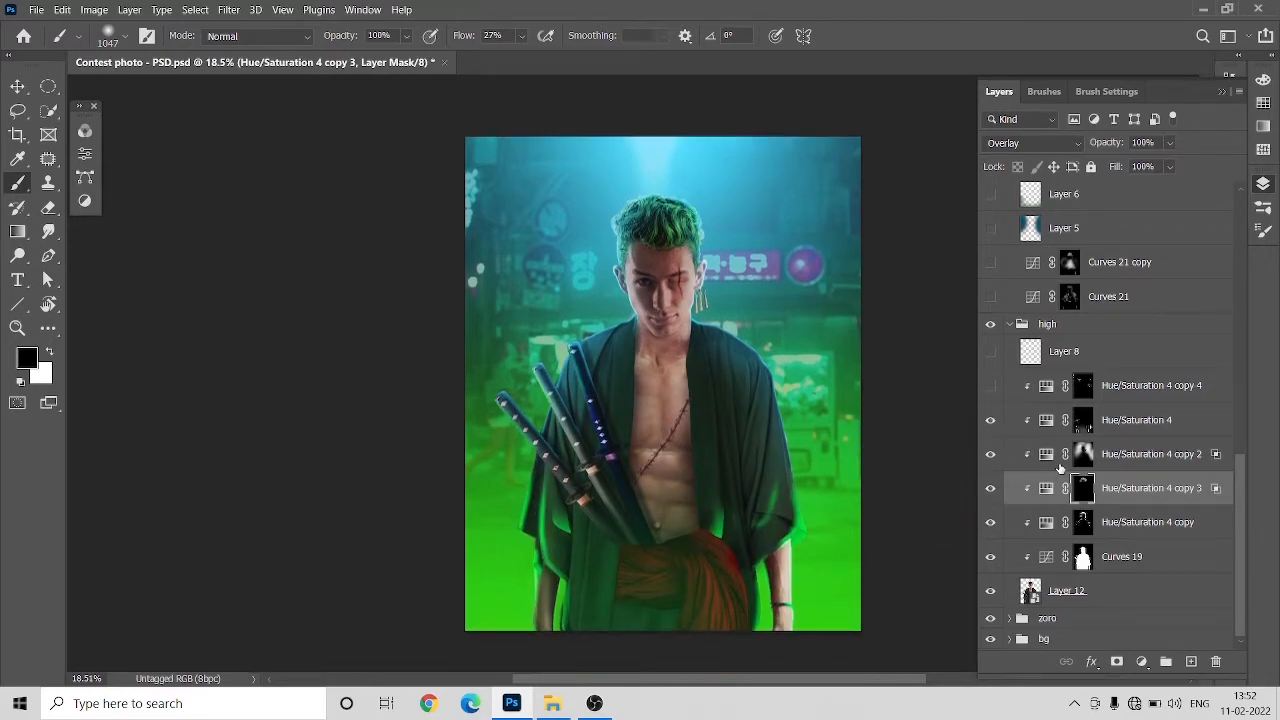
pyautogui.click(1157, 429)
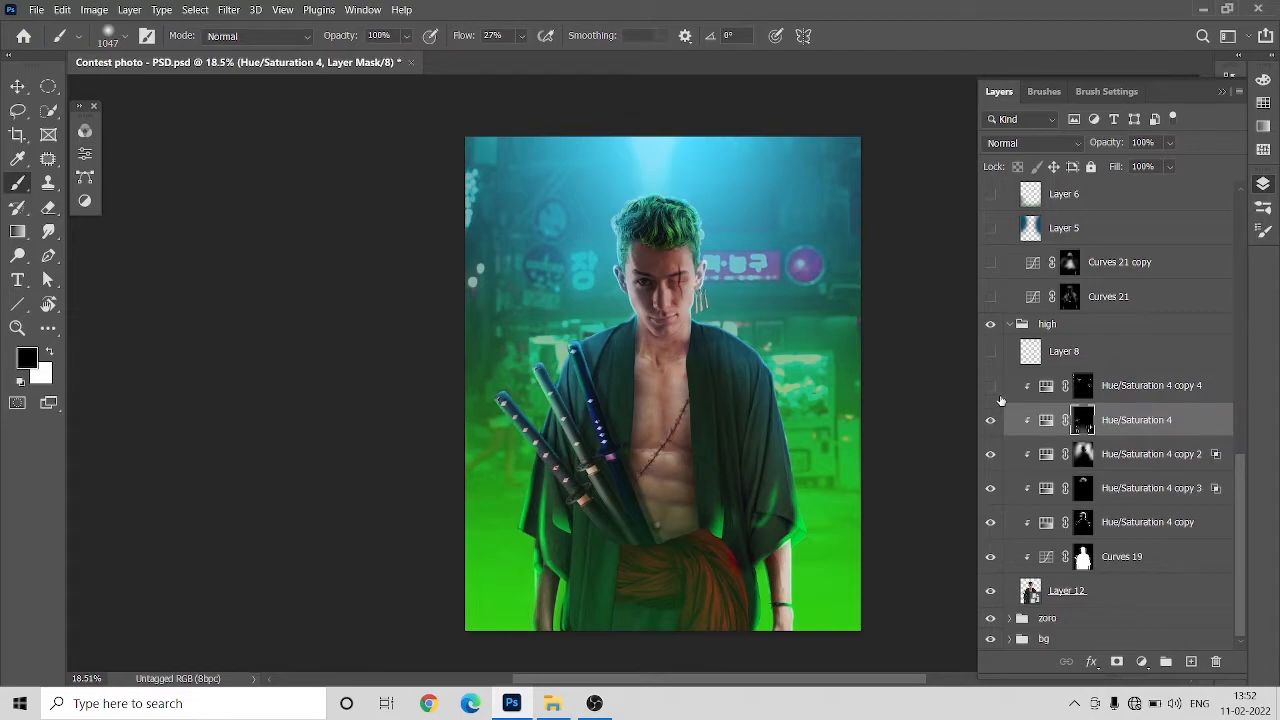
# Step: Show Hue/Saturation 4 copy 4 and Layer 8, select Layer 8 to check its blend mode, and collapse the high group
pyautogui.click(990, 385)
pyautogui.click(990, 351)
pyautogui.click(1046, 362)
pyautogui.click(990, 387)
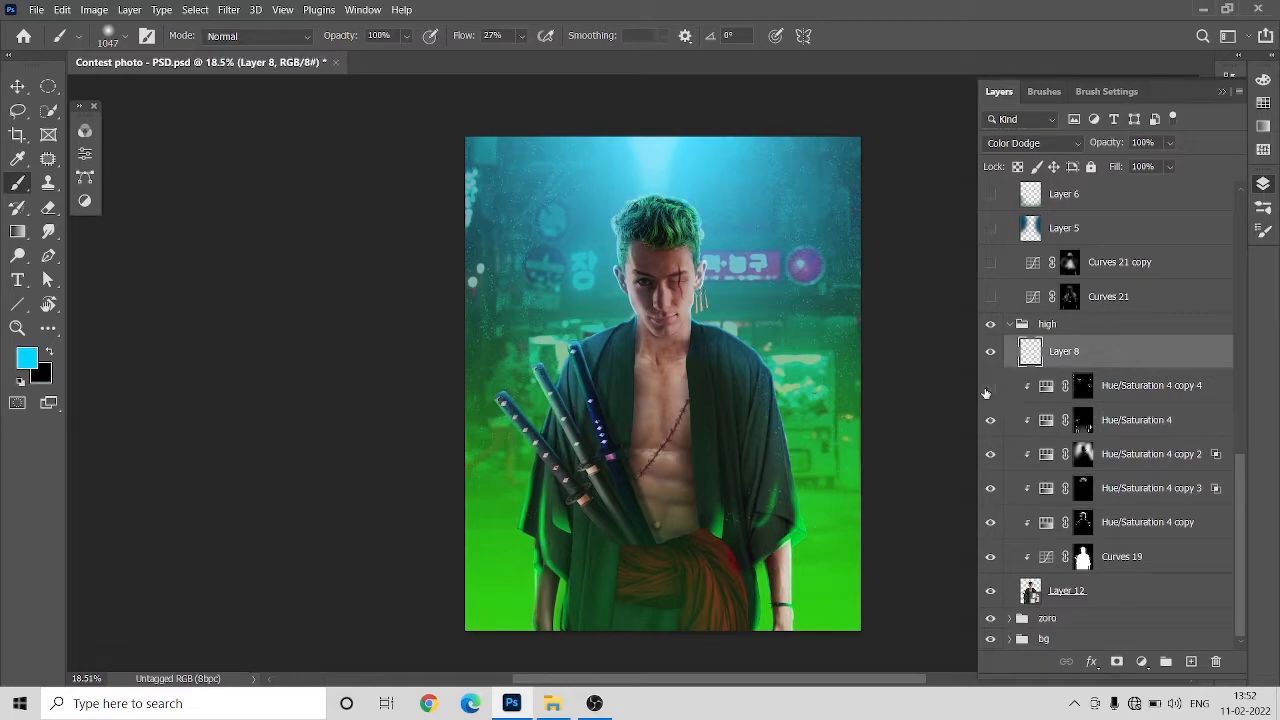
pyautogui.click(1018, 330)
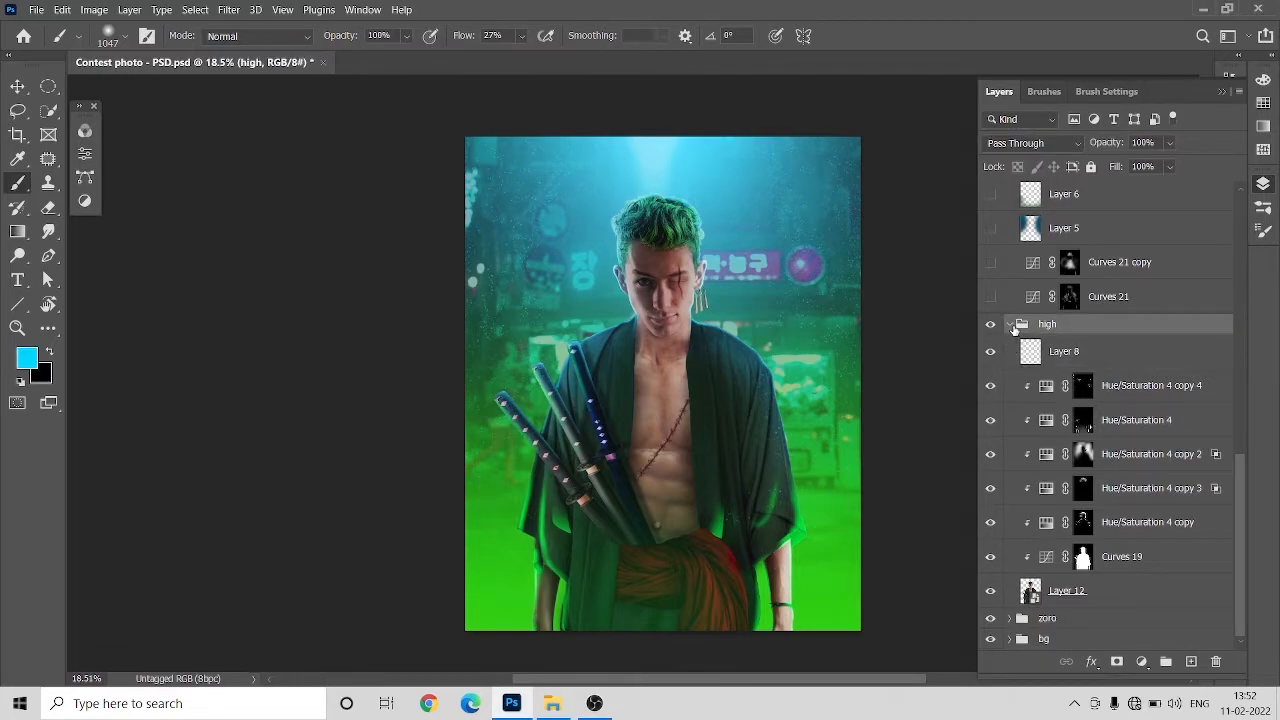
pyautogui.click(1011, 326)
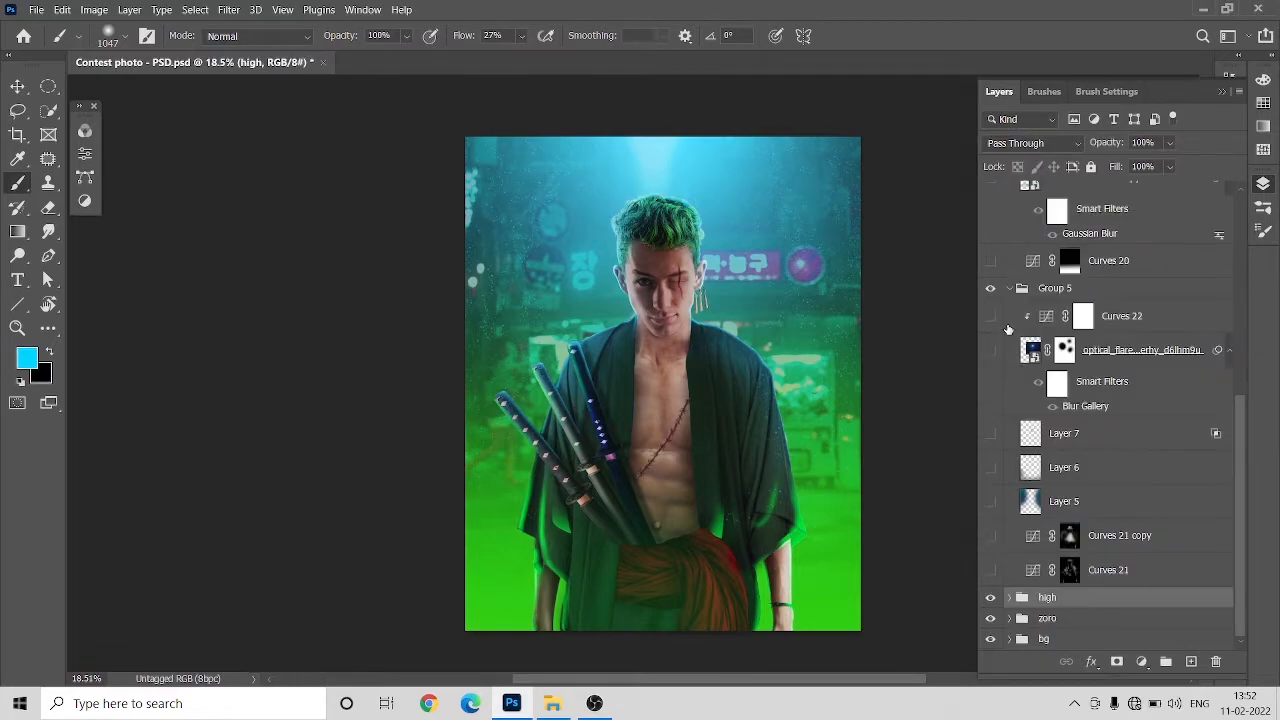
# Step: Show Curves 21 and Curves 21 copy in Group 5 and select each one in turn
pyautogui.click(992, 538)
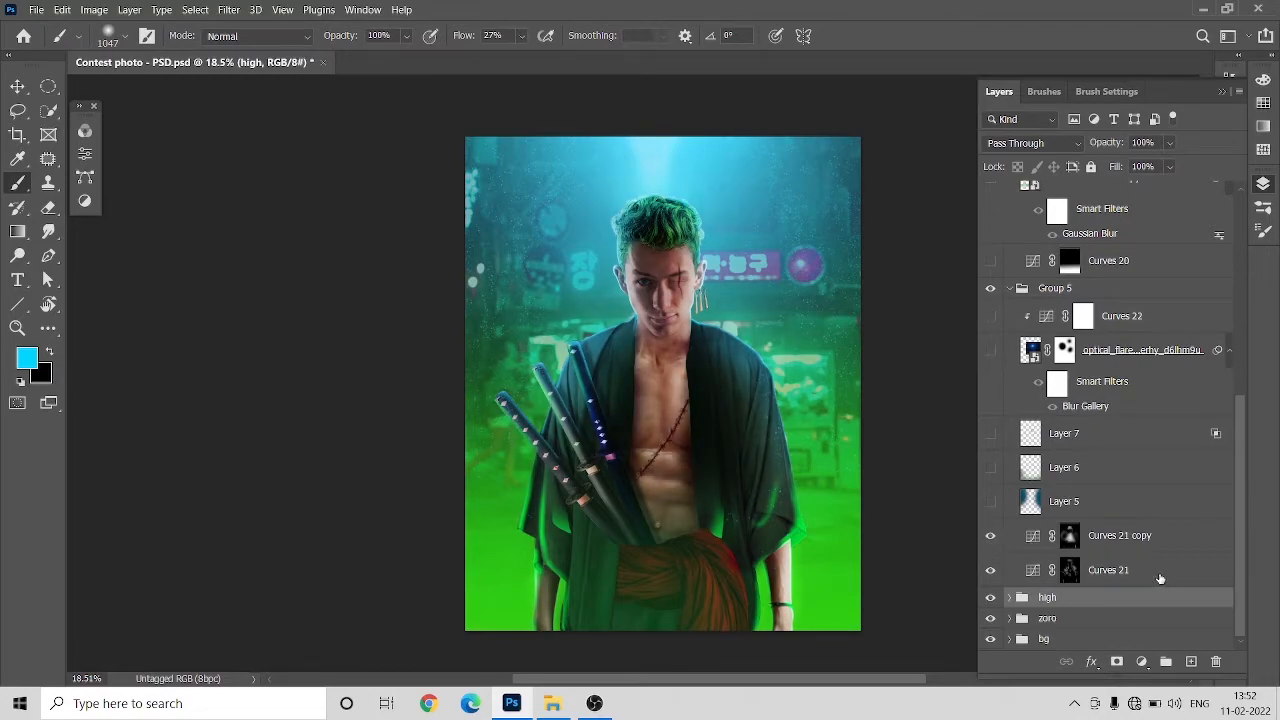
pyautogui.click(1160, 572)
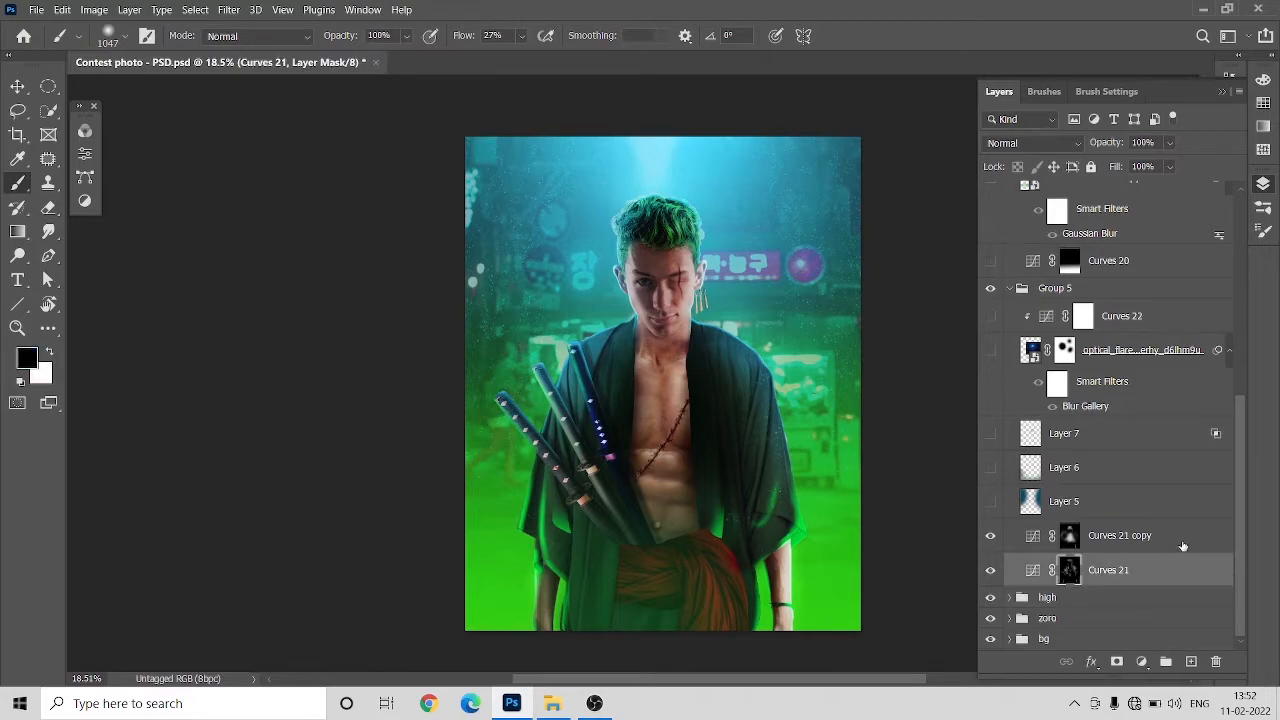
pyautogui.click(1183, 546)
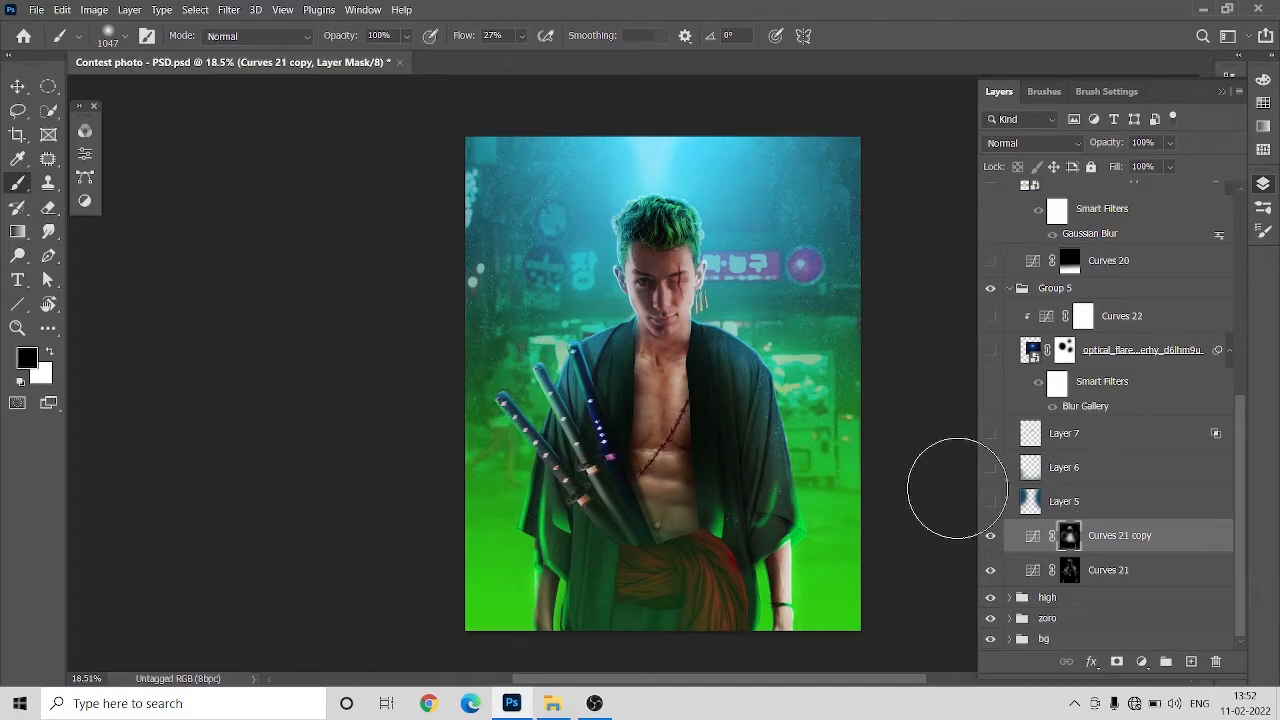
# Step: Show Layer 5 and Layer 6 in Group 5, selecting each to check its blend mode
pyautogui.click(990, 501)
pyautogui.click(1048, 511)
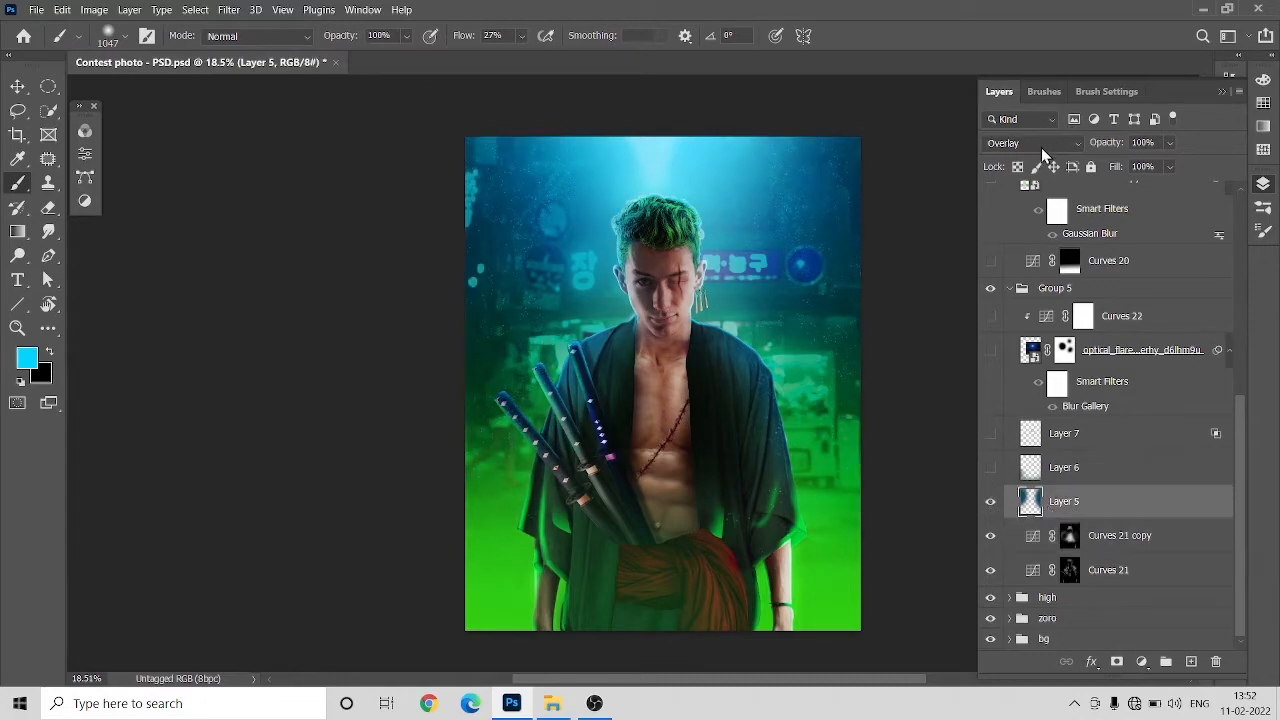
pyautogui.click(991, 468)
pyautogui.click(1040, 469)
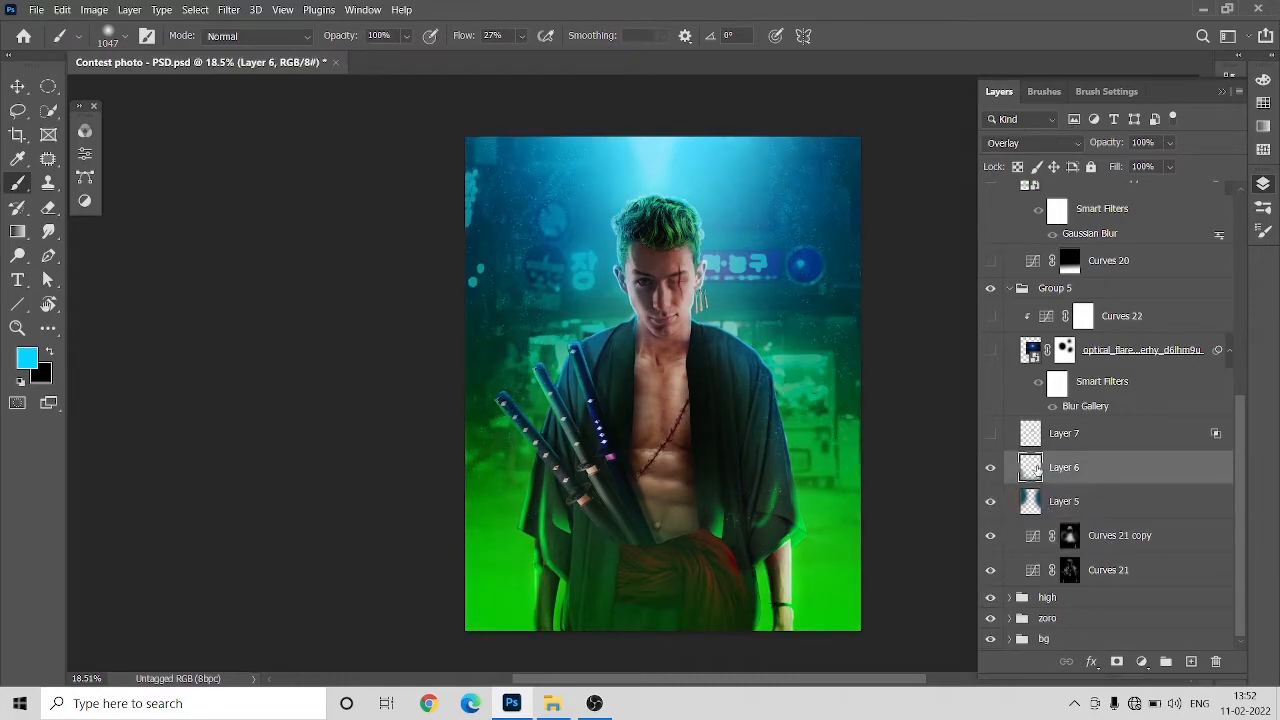
pyautogui.click(1124, 518)
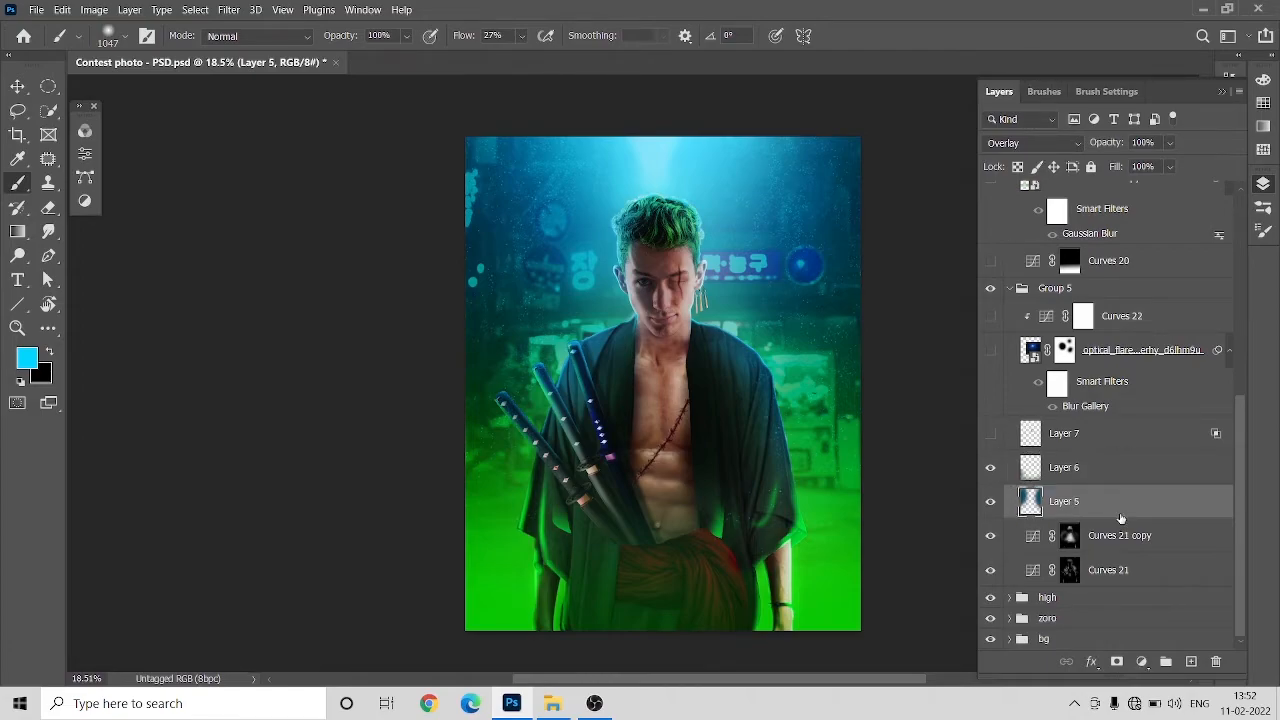
# Step: Show Layer 7 and compare the face and earrings up close with the layer off and on
pyautogui.click(994, 437)
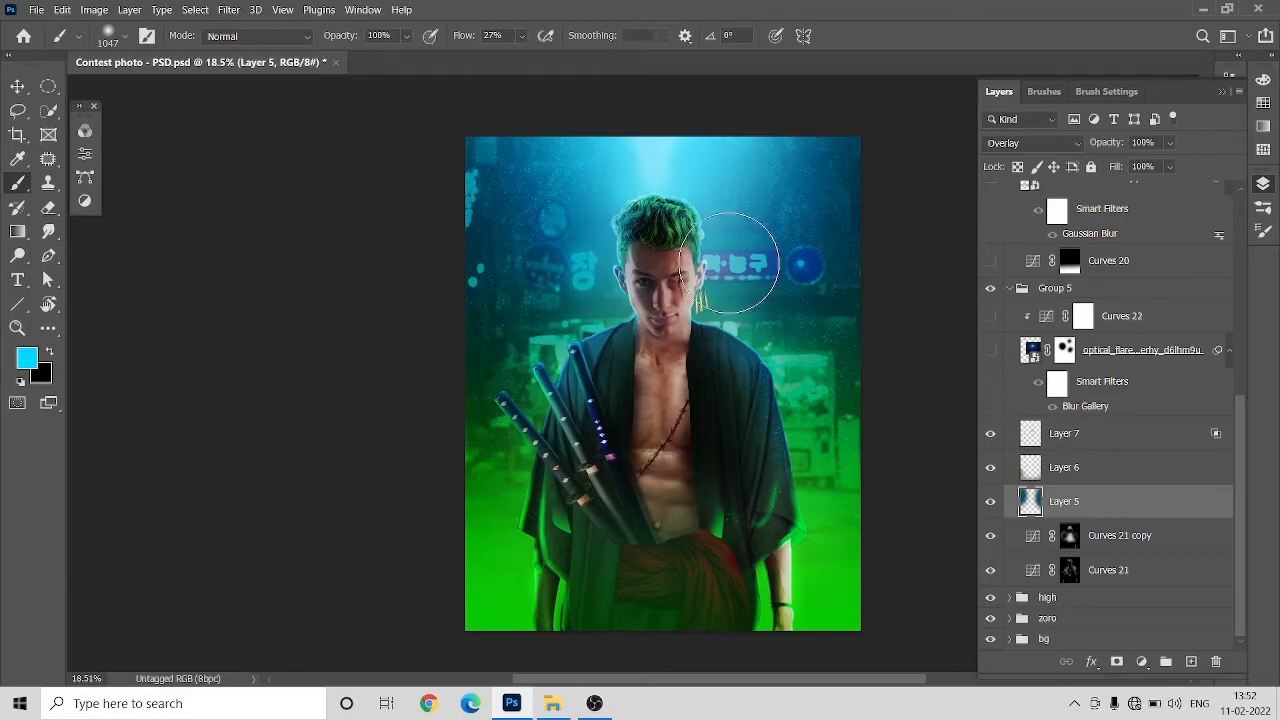
pyautogui.scroll(4, 728, 264)
pyautogui.scroll(-3, 709, 281)
pyautogui.scroll(6, 697, 322)
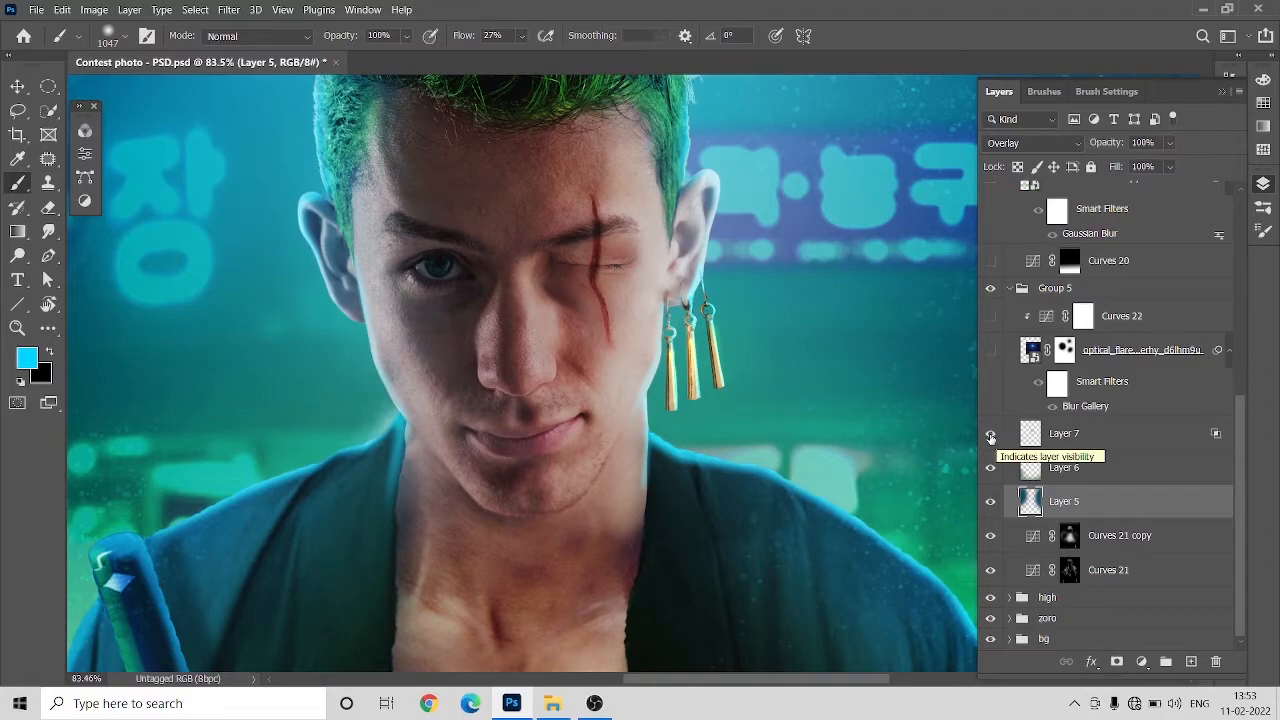
pyautogui.click(990, 434)
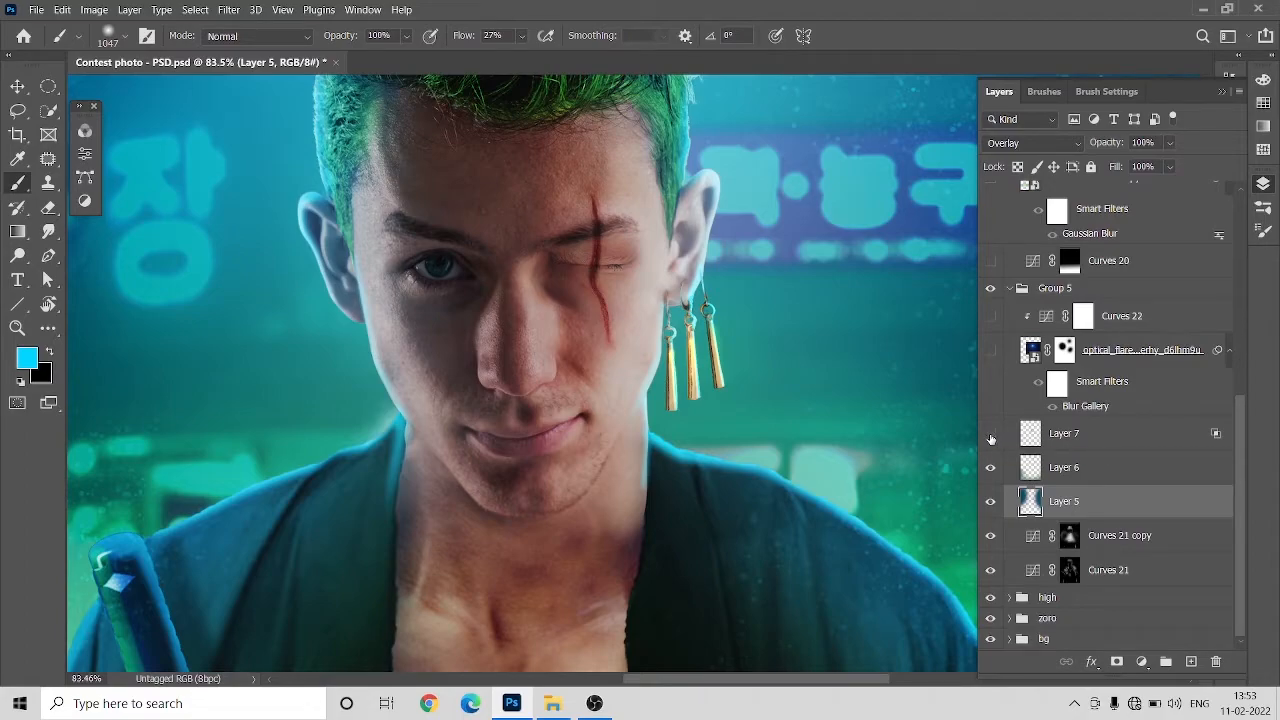
pyautogui.click(990, 434)
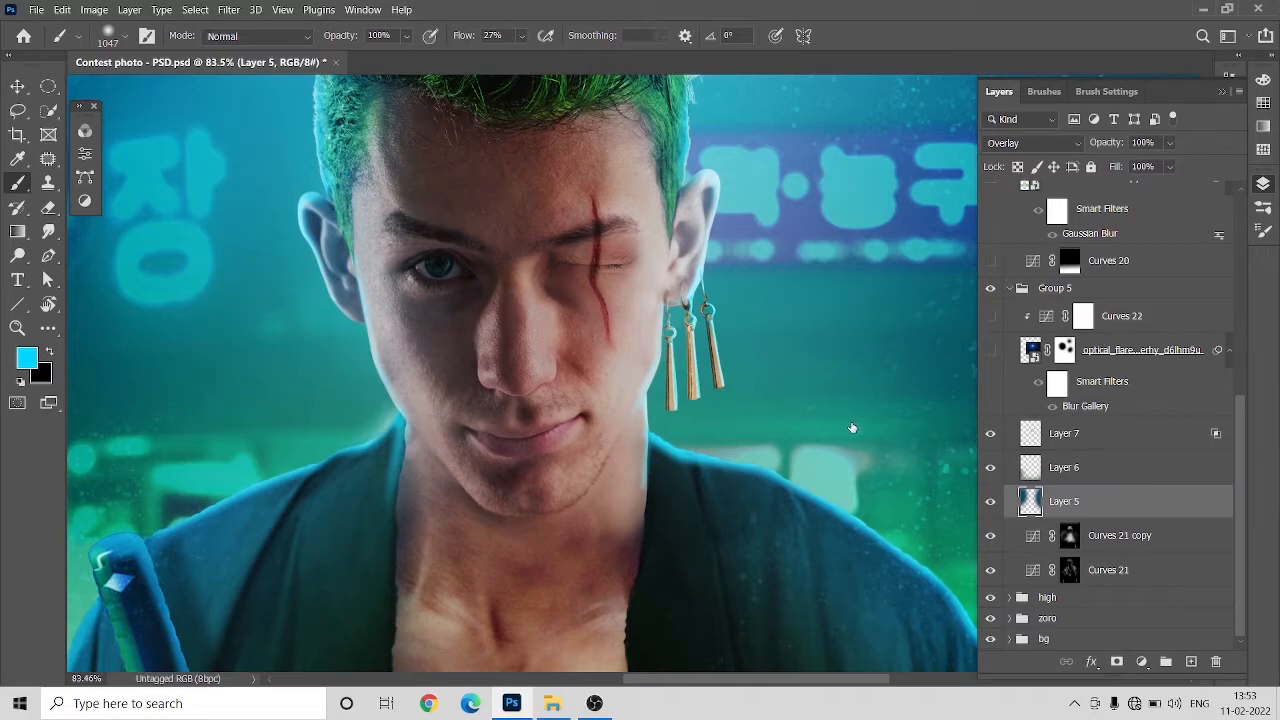
pyautogui.scroll(-5, 705, 410)
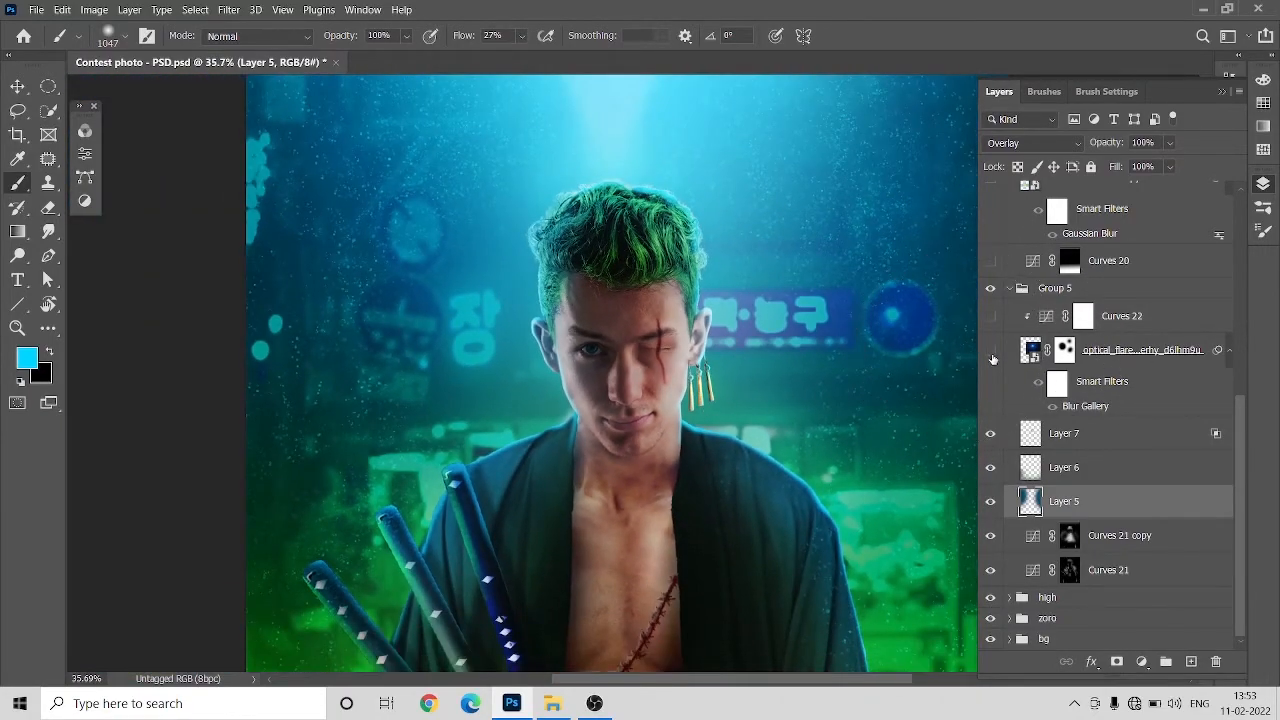
# Step: Show the optical flare layer with its clipped Curves 22 adjustment and collapse Group 5
pyautogui.click(990, 353)
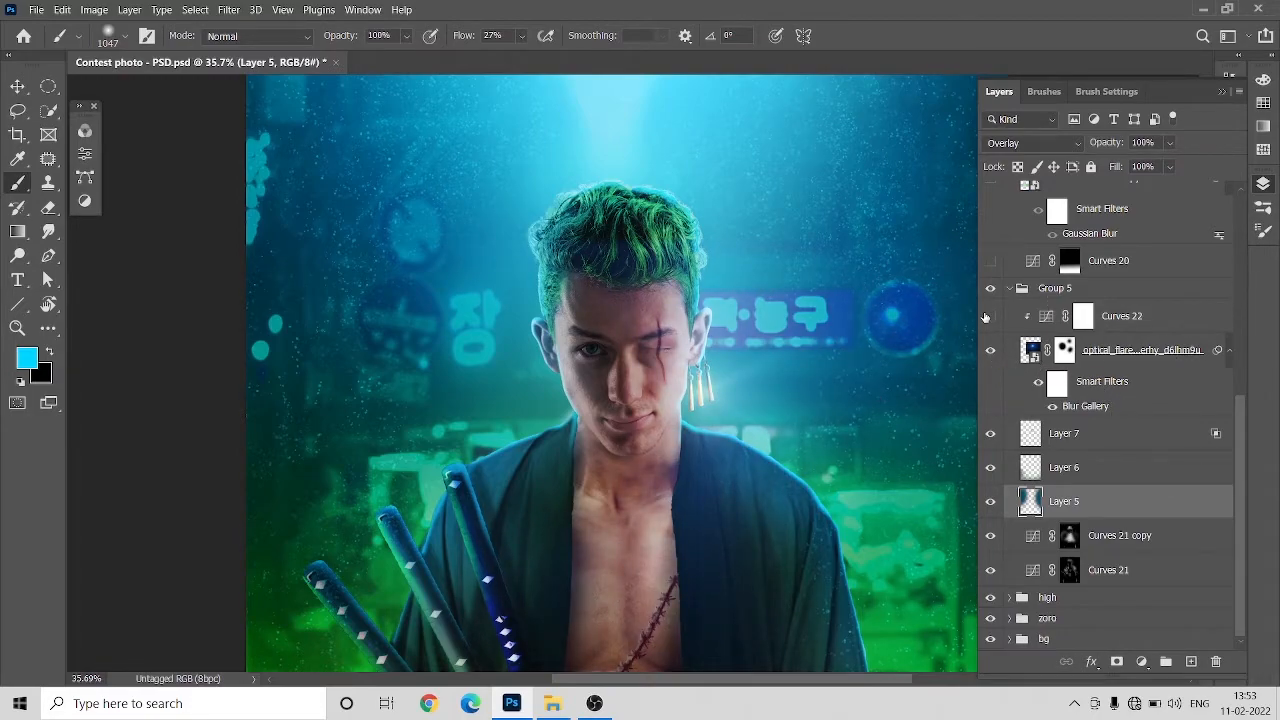
pyautogui.scroll(-2, 843, 314)
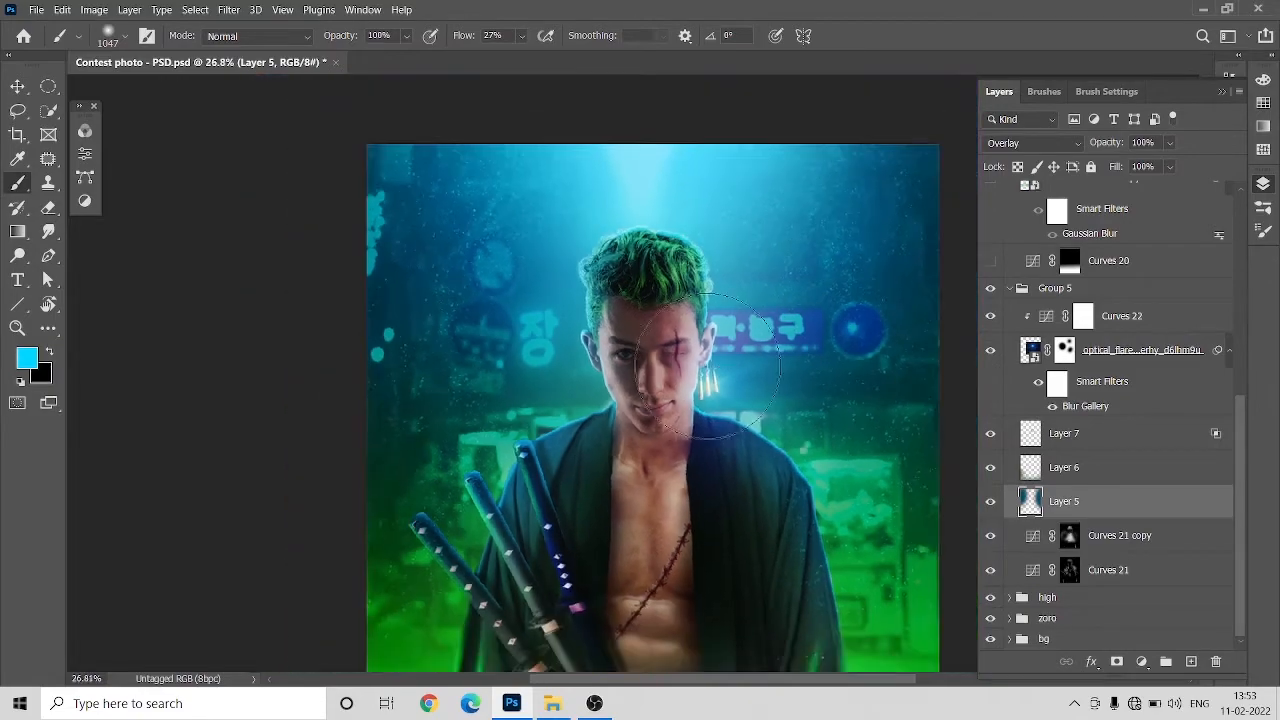
pyautogui.scroll(-1, 830, 372)
pyautogui.scroll(-1, 729, 343)
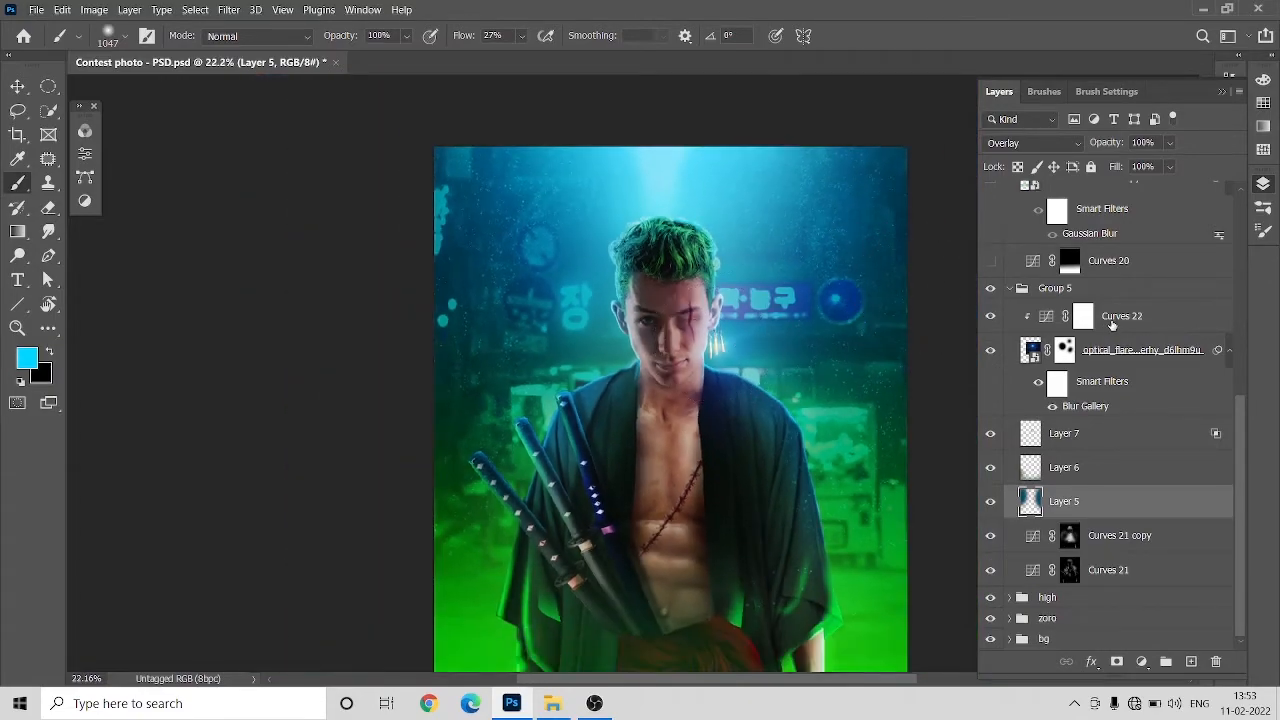
pyautogui.click(1007, 290)
pyautogui.click(1012, 290)
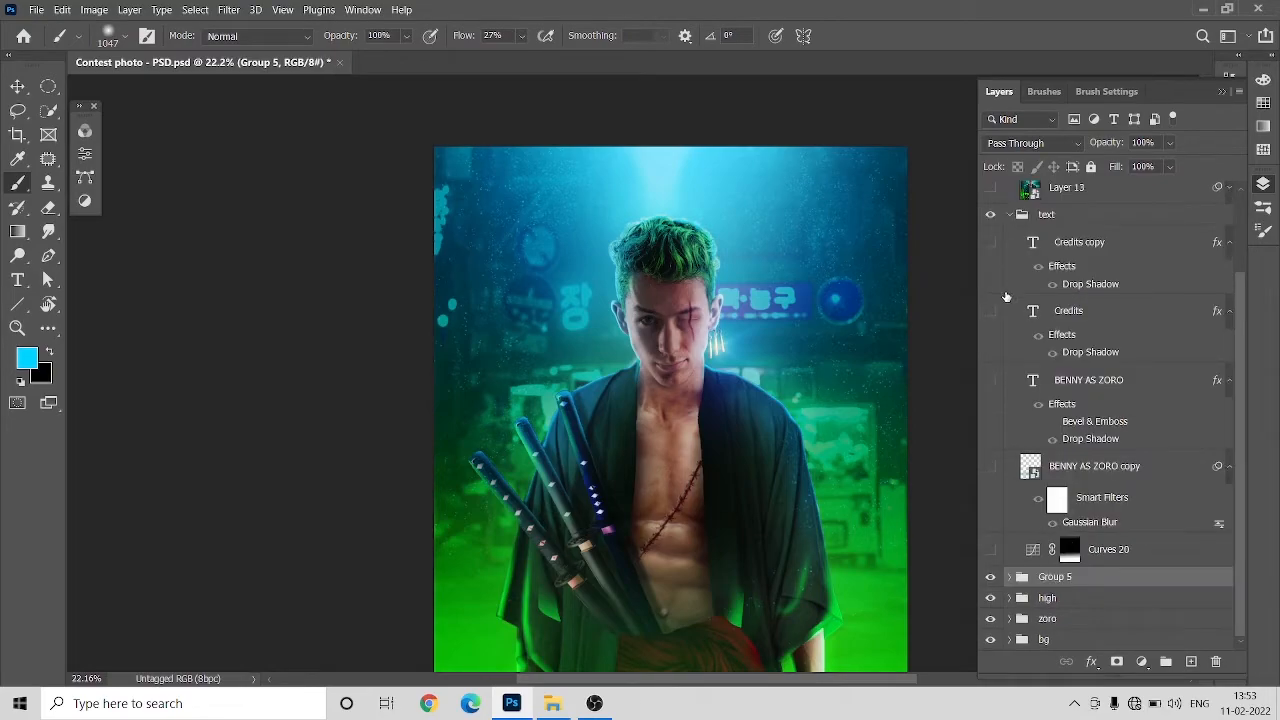
# Step: Show the Curves 20 adjustment in the text group and select its layer mask
pyautogui.scroll(-3, 660, 465)
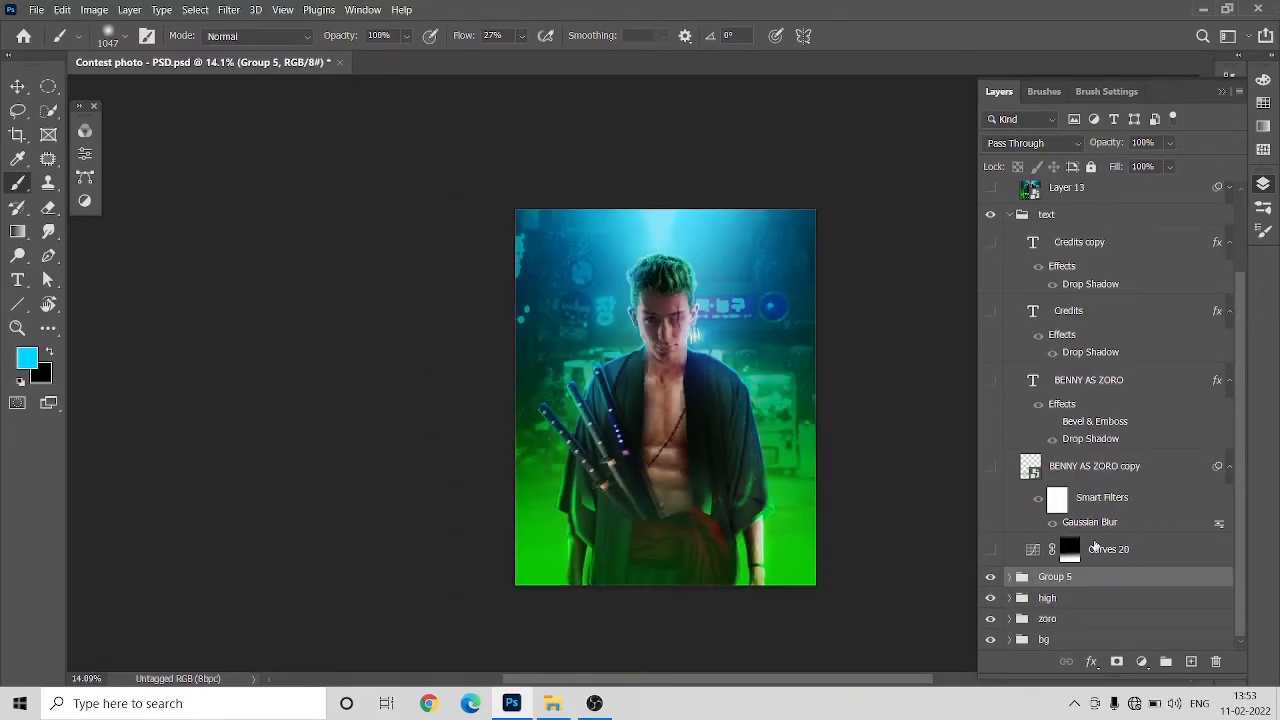
pyautogui.scroll(2, 875, 528)
pyautogui.click(991, 550)
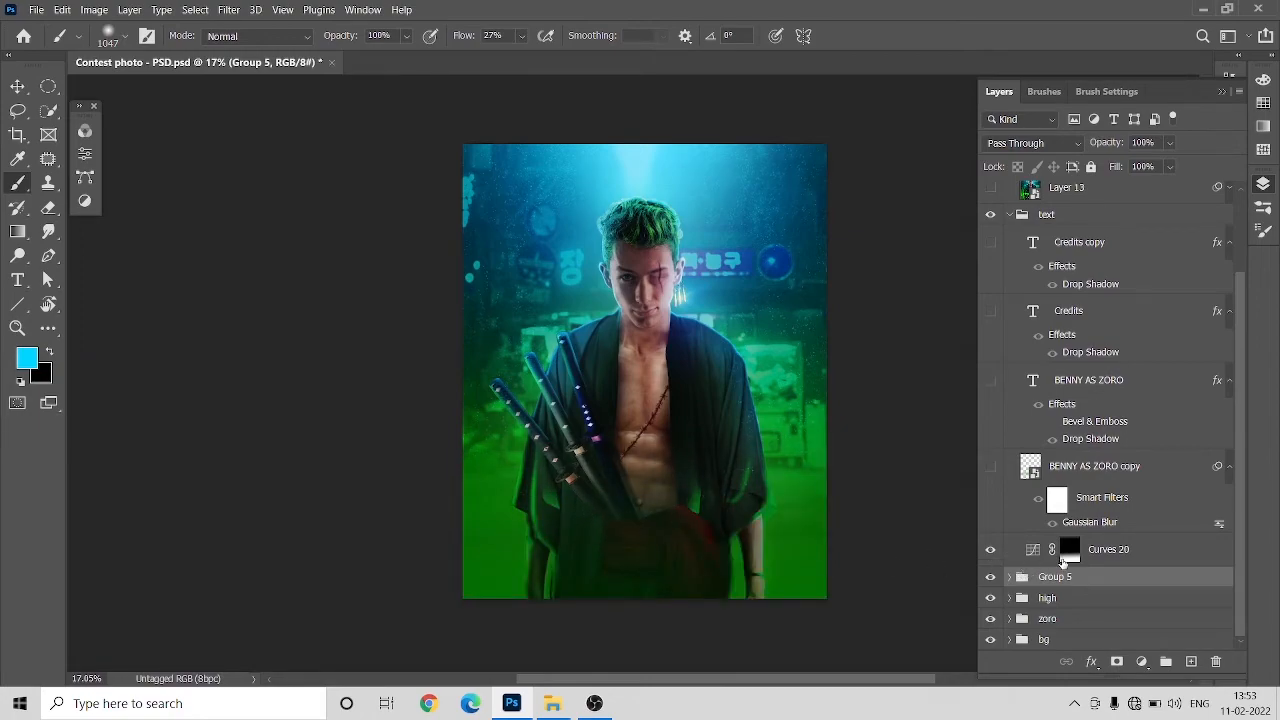
pyautogui.click(1063, 558)
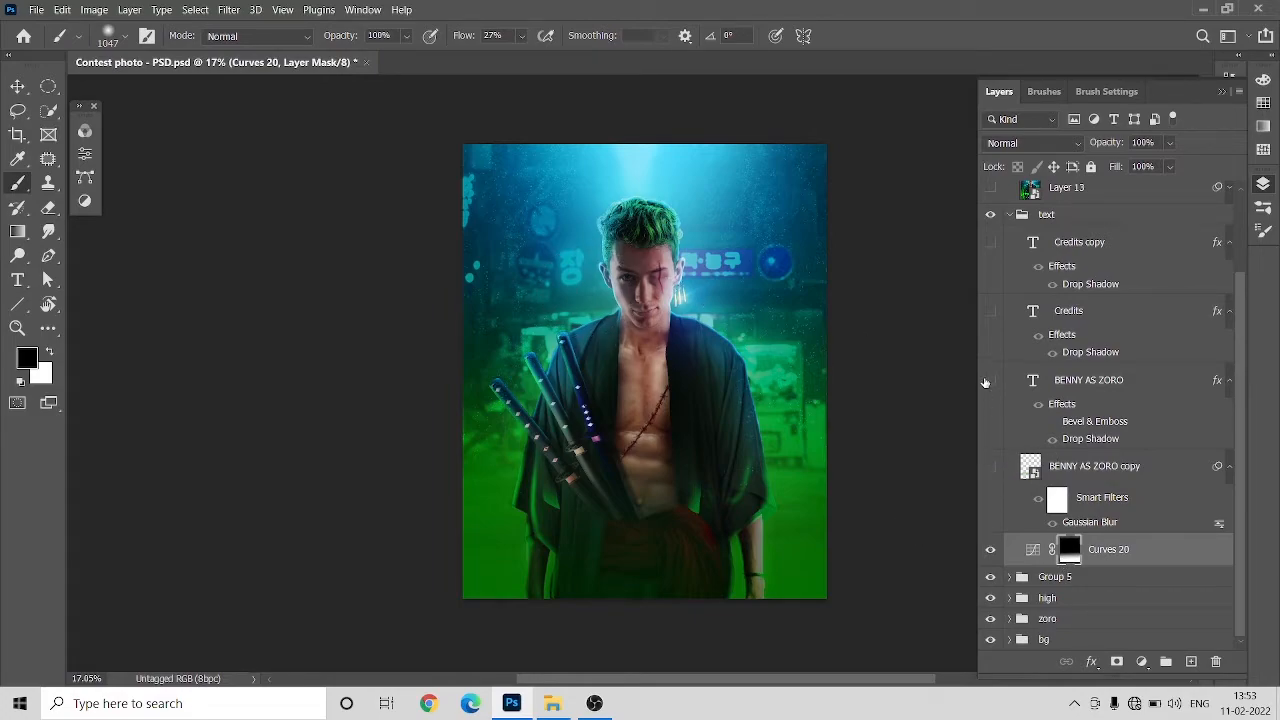
# Step: Show the main title text layer and its copy, select the copy, and compare it with the Gaussian Blur smart filter off and on
pyautogui.click(989, 380)
pyautogui.click(990, 466)
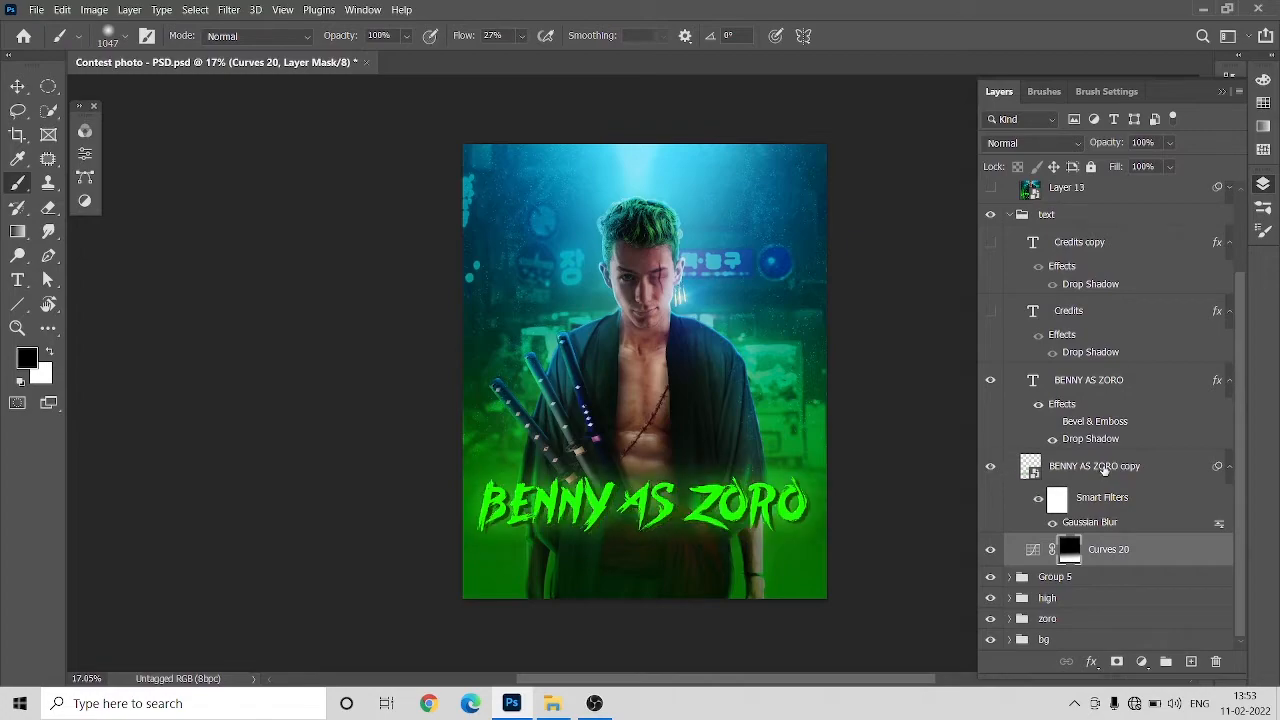
pyautogui.click(1103, 470)
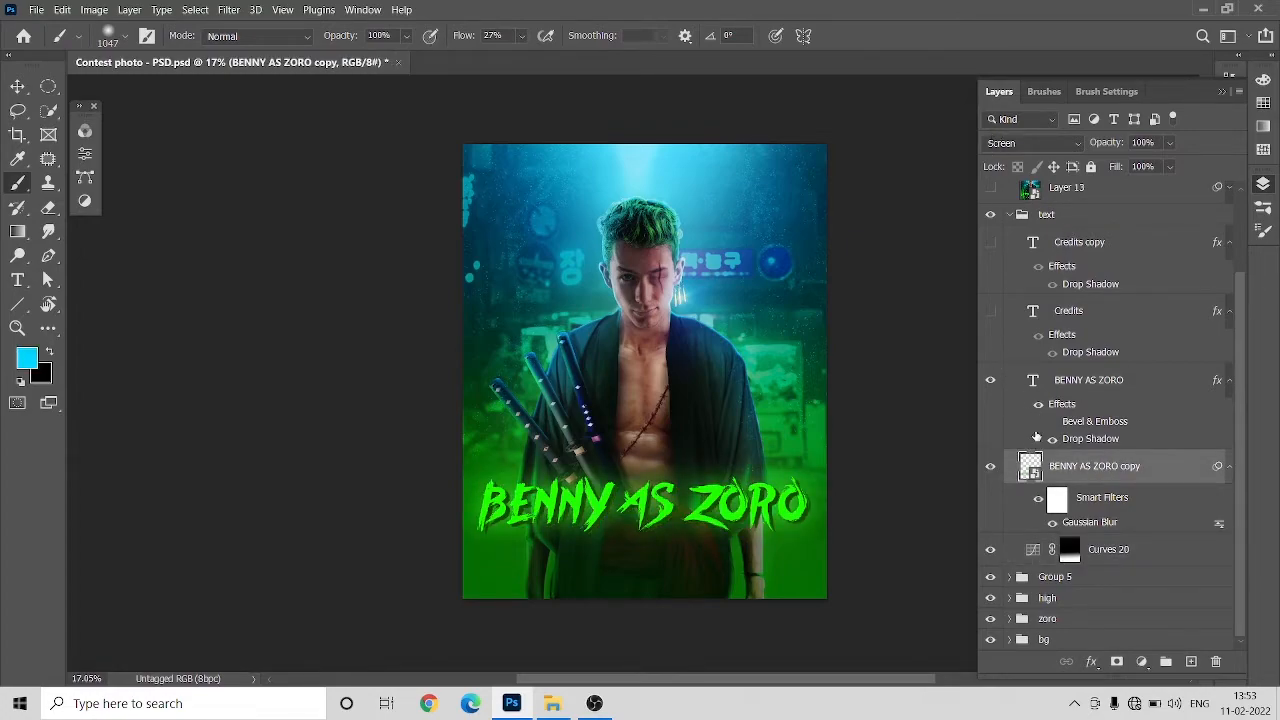
pyautogui.click(1053, 524)
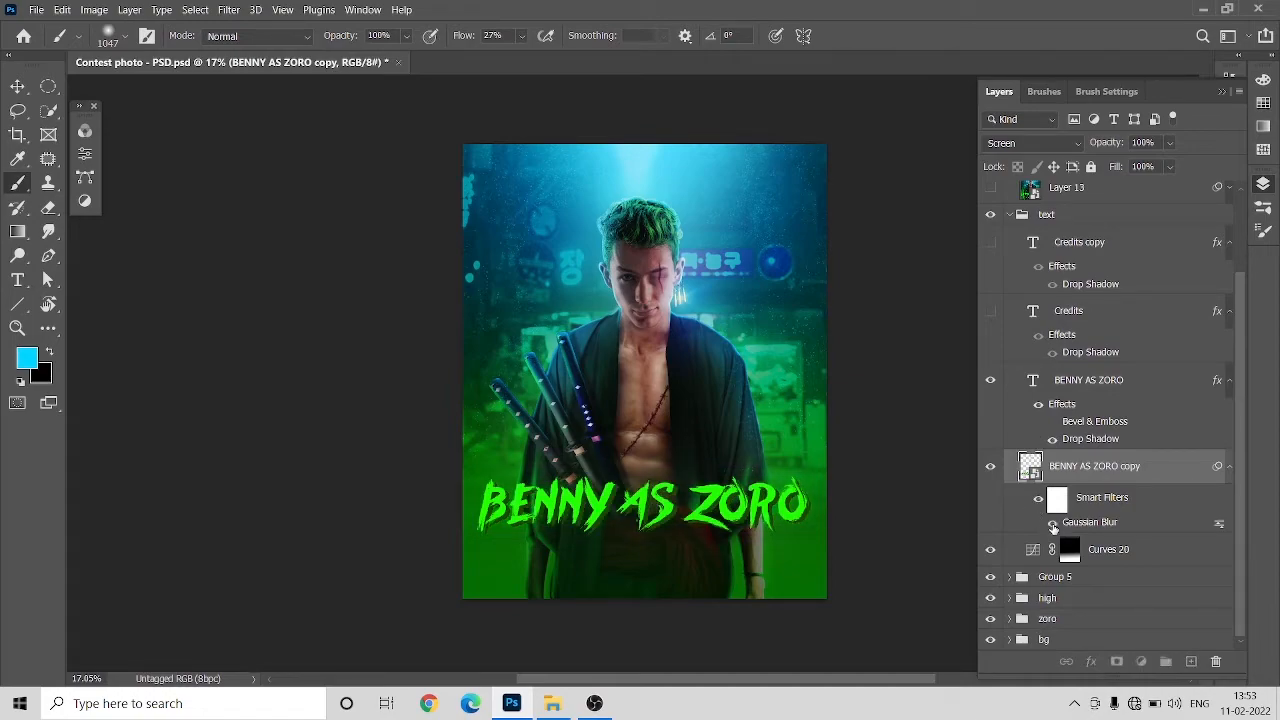
pyautogui.click(1053, 524)
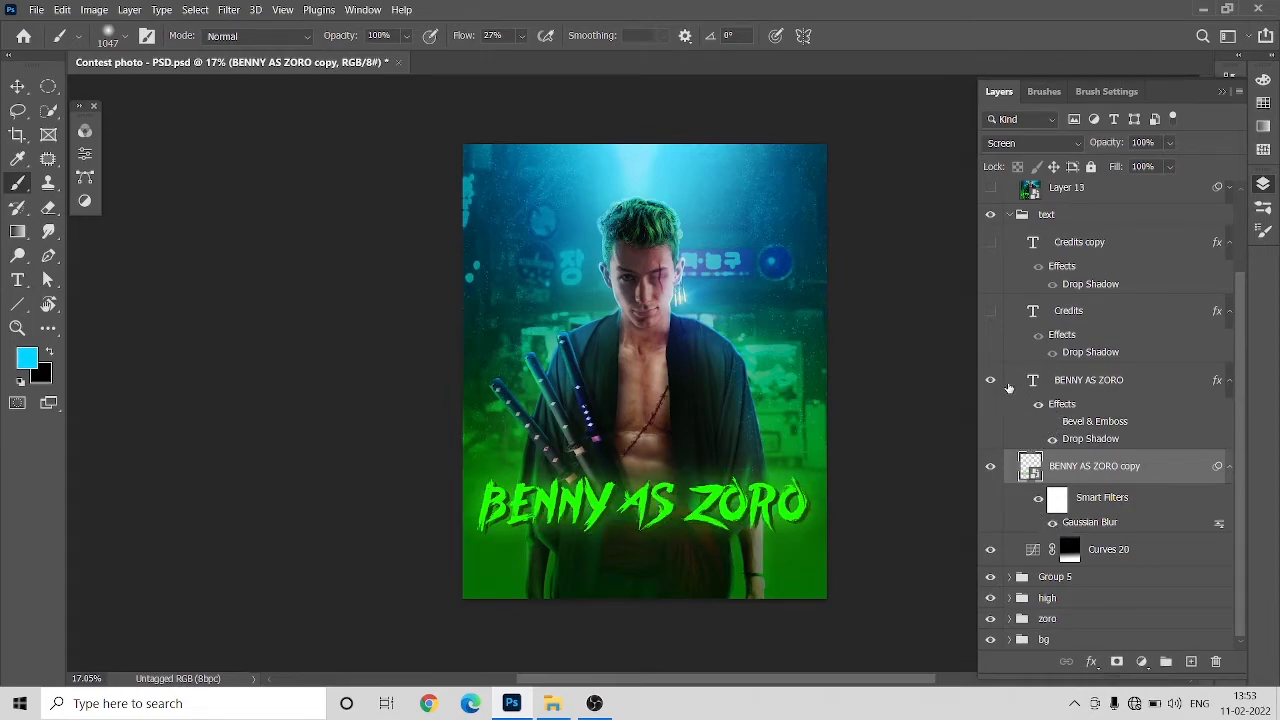
# Step: Show the Credits and Credits copy text layers below the poster title
pyautogui.scroll(1, 1010, 385)
pyautogui.click(990, 331)
pyautogui.click(990, 262)
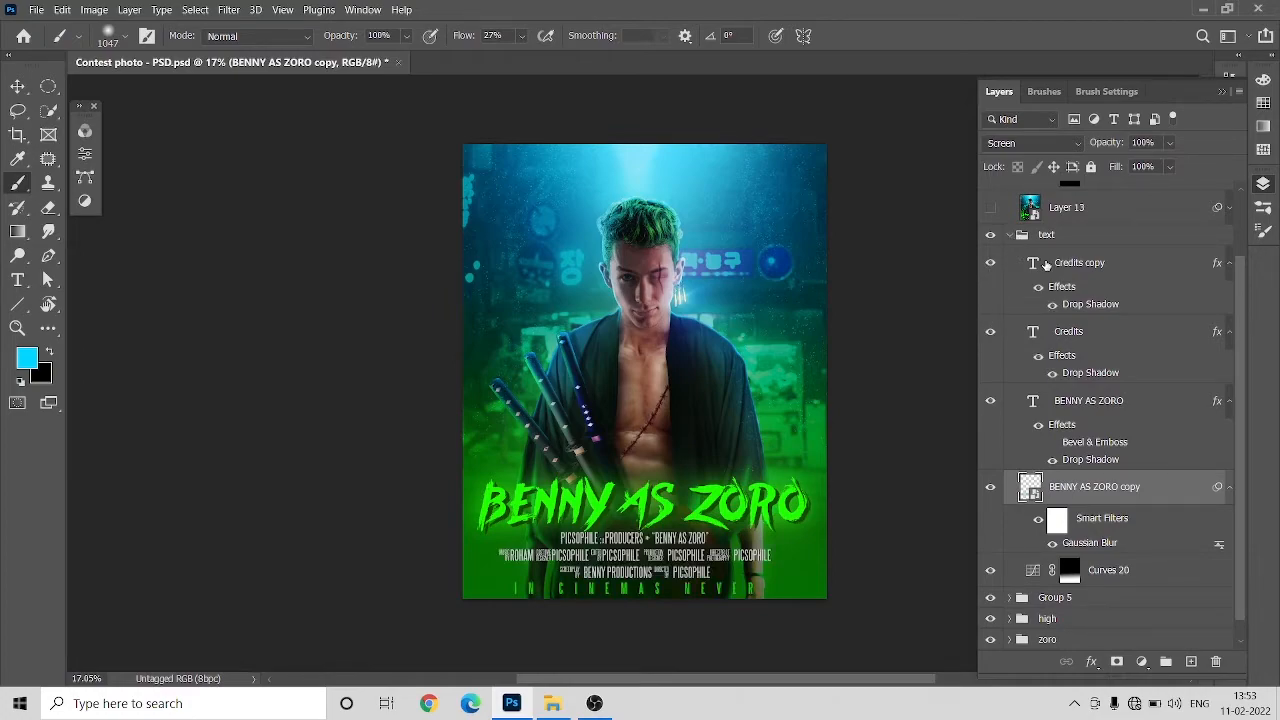
# Step: Collapse the text group and show Layer 13 in the FINAL group
pyautogui.scroll(2, 1080, 330)
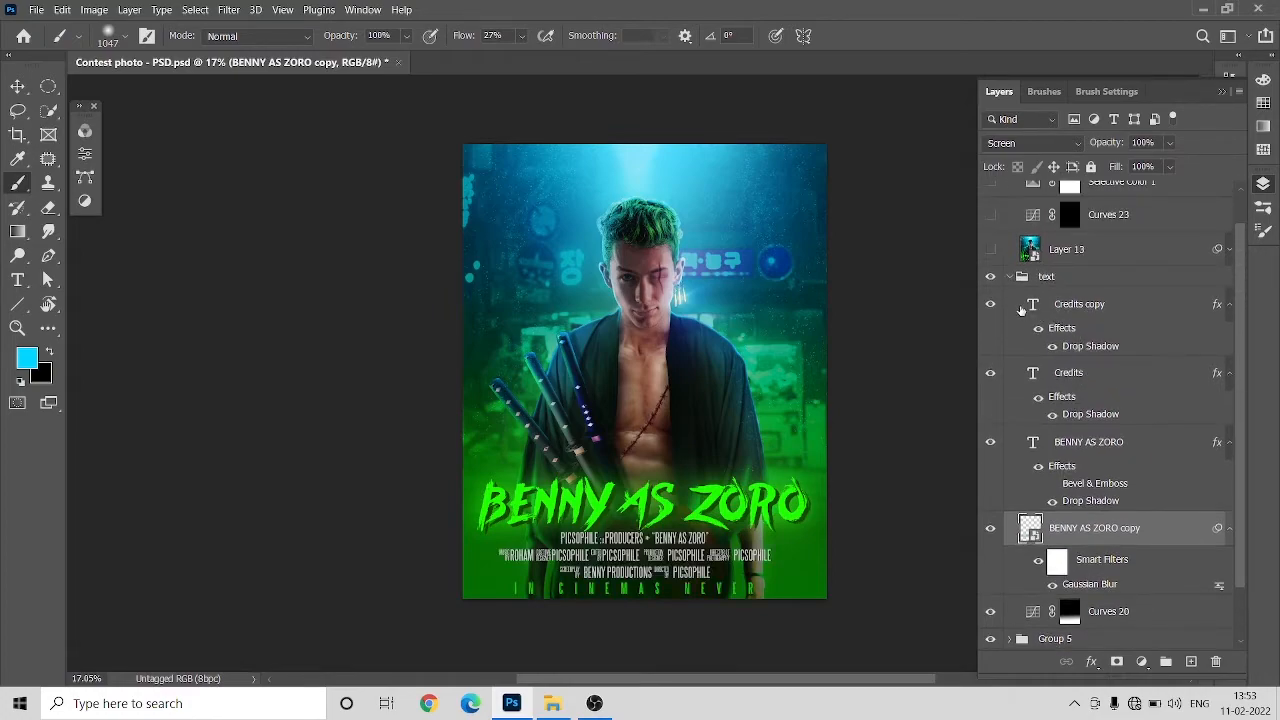
pyautogui.click(1011, 277)
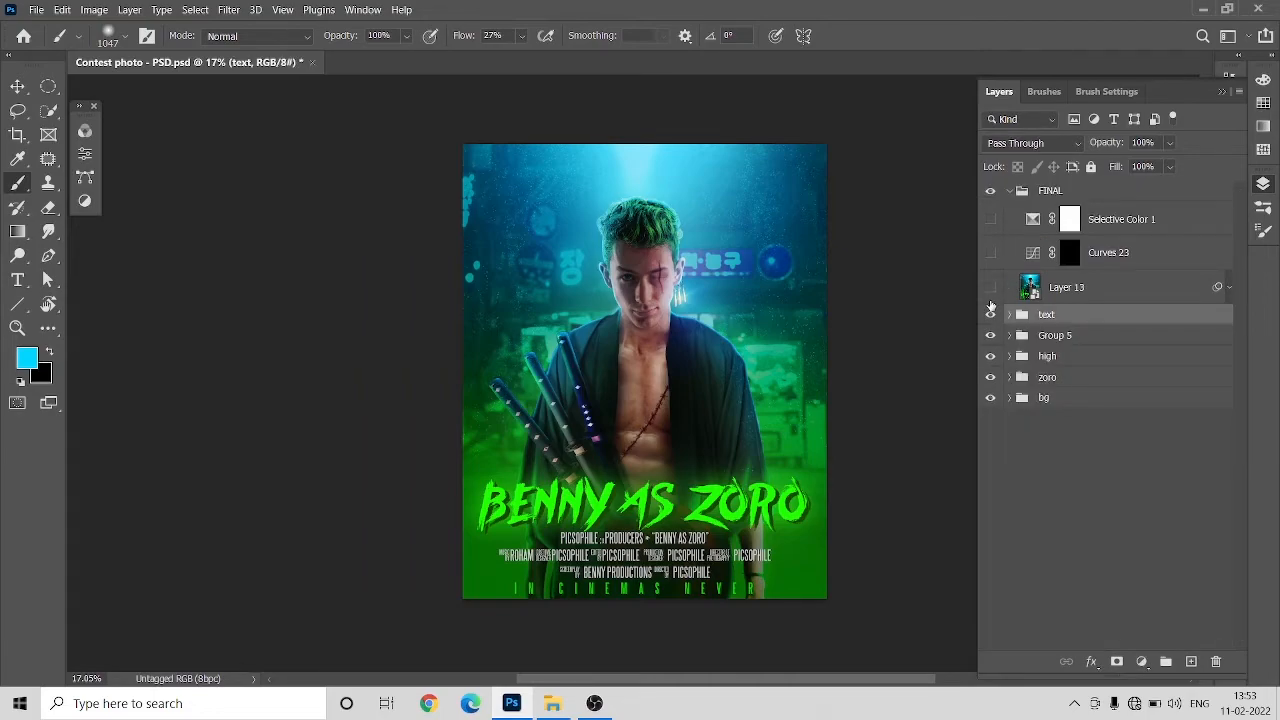
pyautogui.click(990, 300)
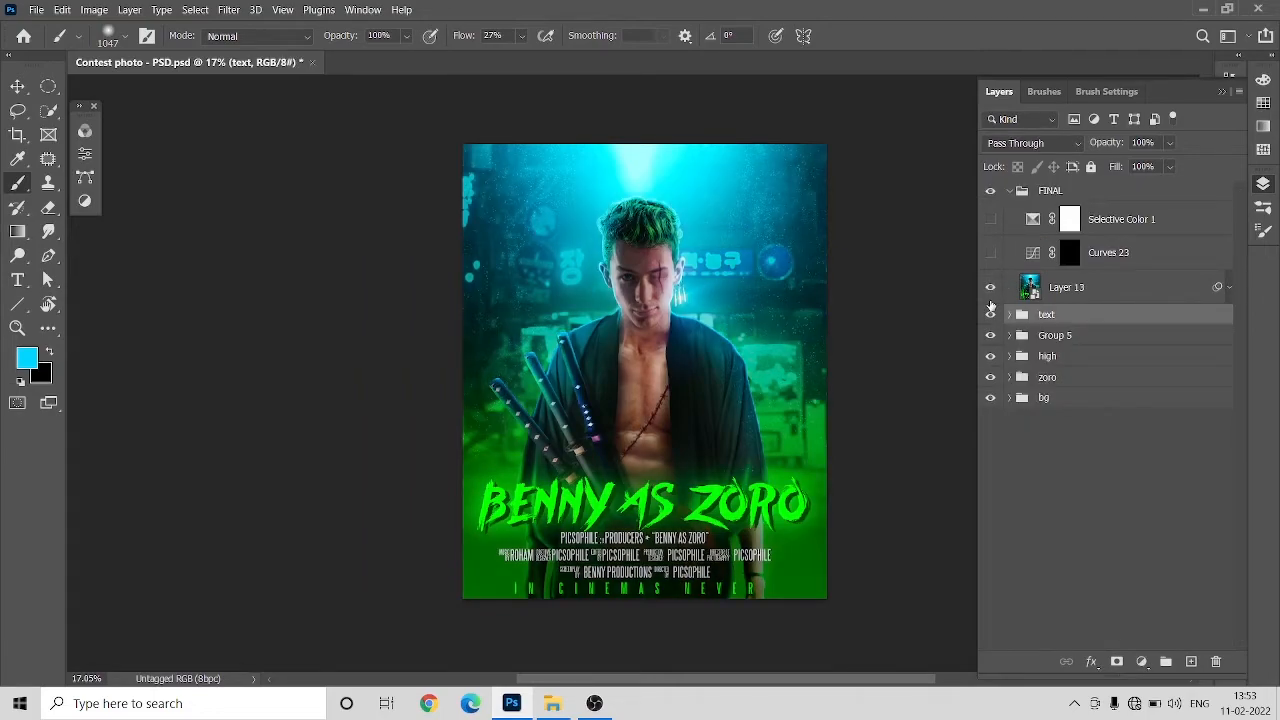
# Step: Select Layer 13, expand its smart filters and toggle the Camera Raw Filter's visibility to compare the effect
pyautogui.click(1224, 292)
pyautogui.click(1229, 288)
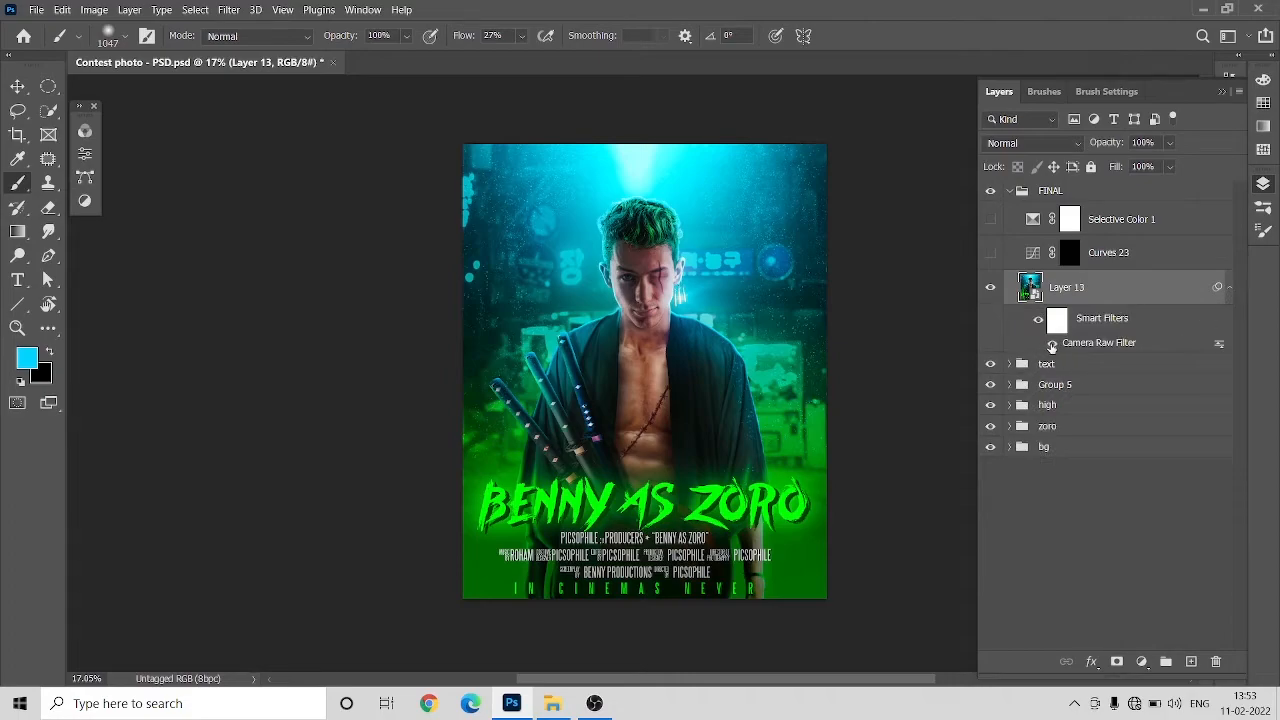
pyautogui.click(1052, 343)
# Step: Show the Curves 23 adjustment and compare the face and earrings up close with it off and on
pyautogui.scroll(5, 640, 205)
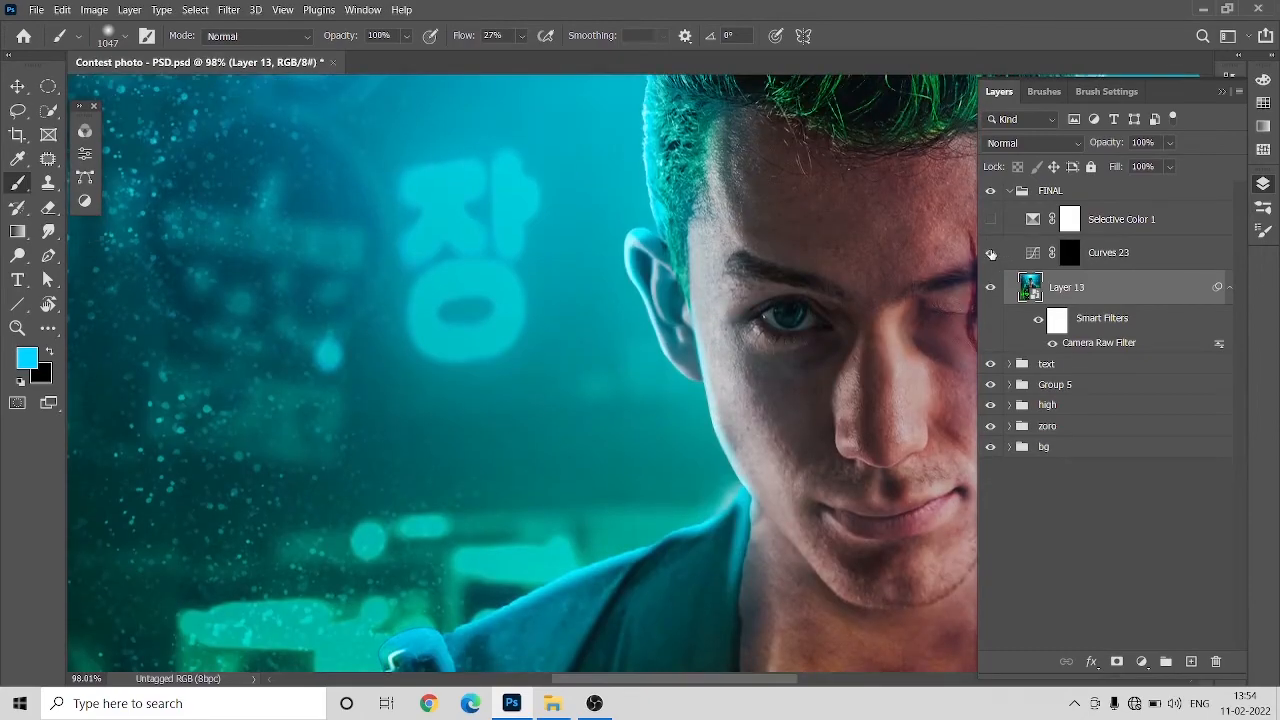
pyautogui.moveTo(687, 688); pyautogui.dragTo(757, 688)
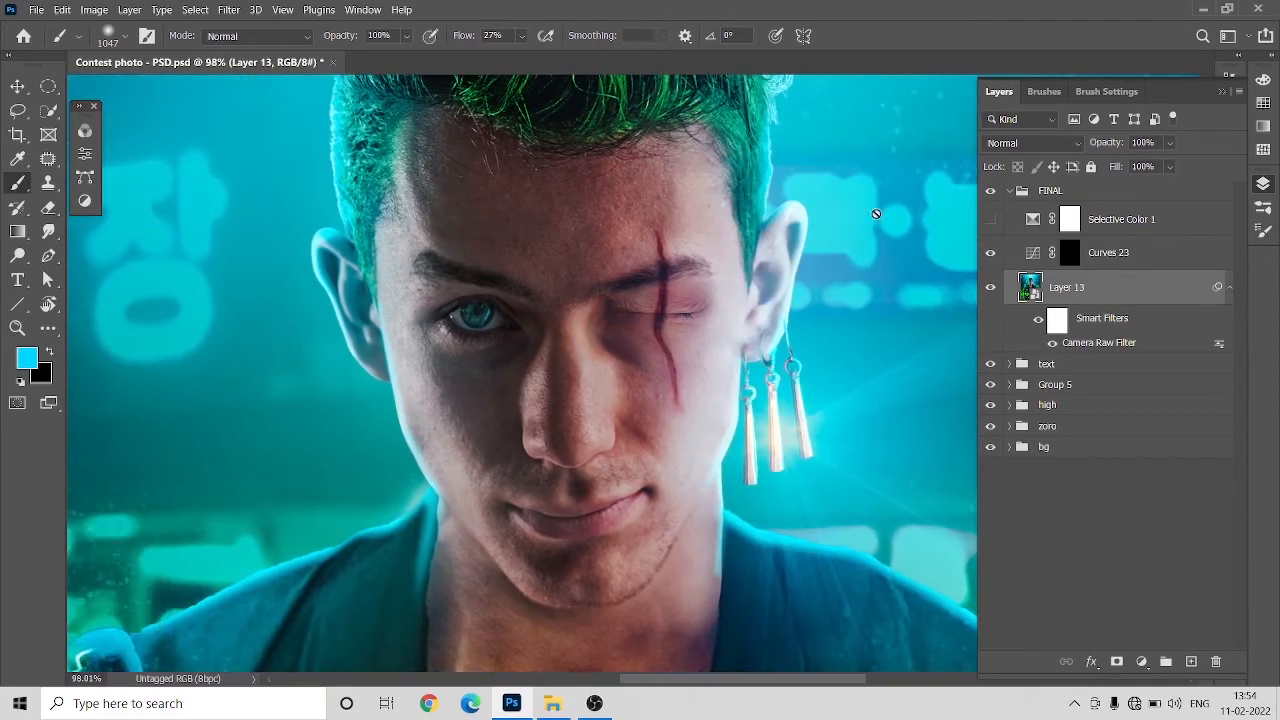
pyautogui.click(989, 252)
pyautogui.click(989, 252)
pyautogui.scroll(-4, 675, 369)
pyautogui.scroll(-6, 675, 369)
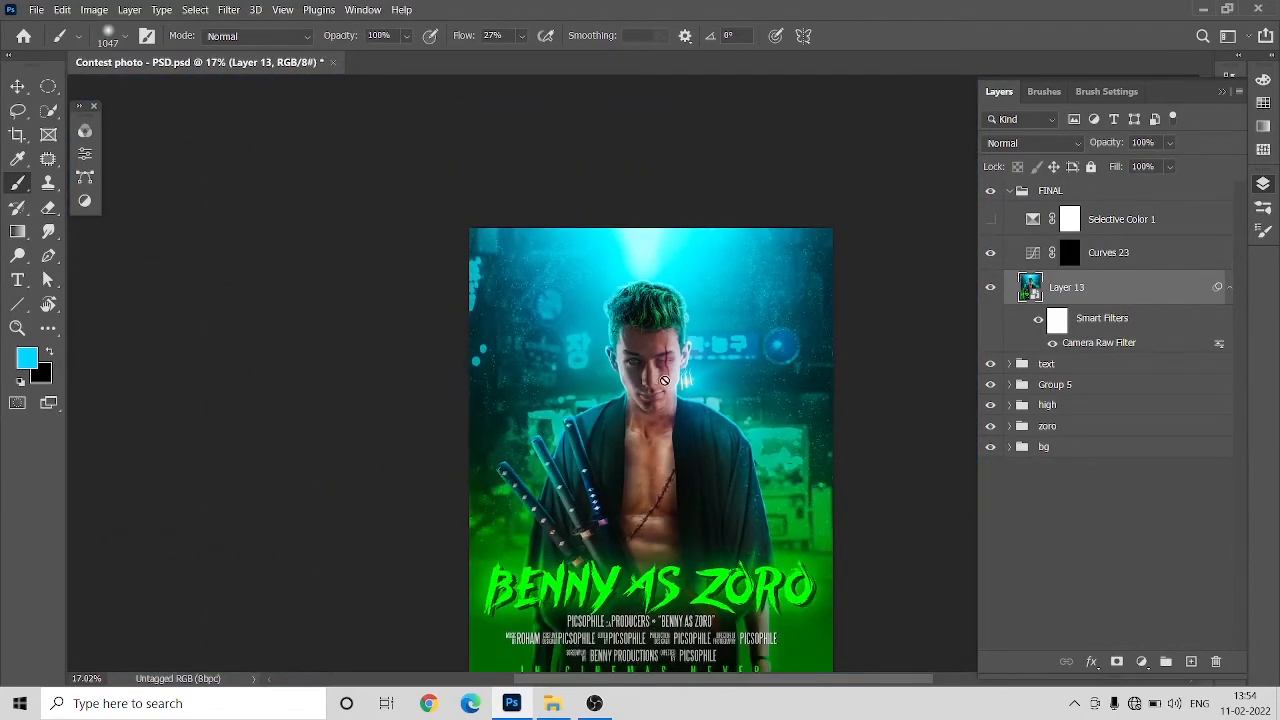
# Step: Deselect all layers, show the Selective Color 1 adjustment and compare it off and on, ending with the FINAL group collapsed
pyautogui.keyDown('alt'); pyautogui.click(682, 435); pyautogui.keyUp('alt')
pyautogui.click(1049, 561)
pyautogui.scroll(-1, 765, 456)
pyautogui.scroll(-1, 765, 456)
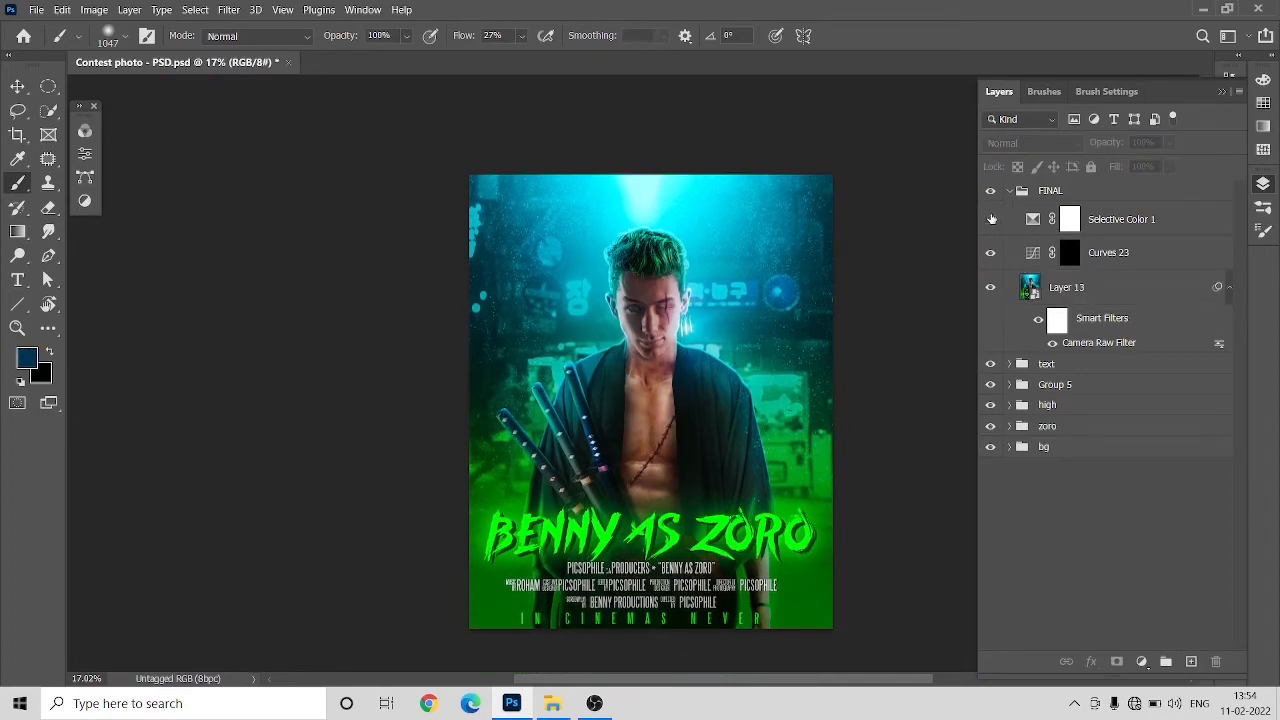
pyautogui.click(990, 219)
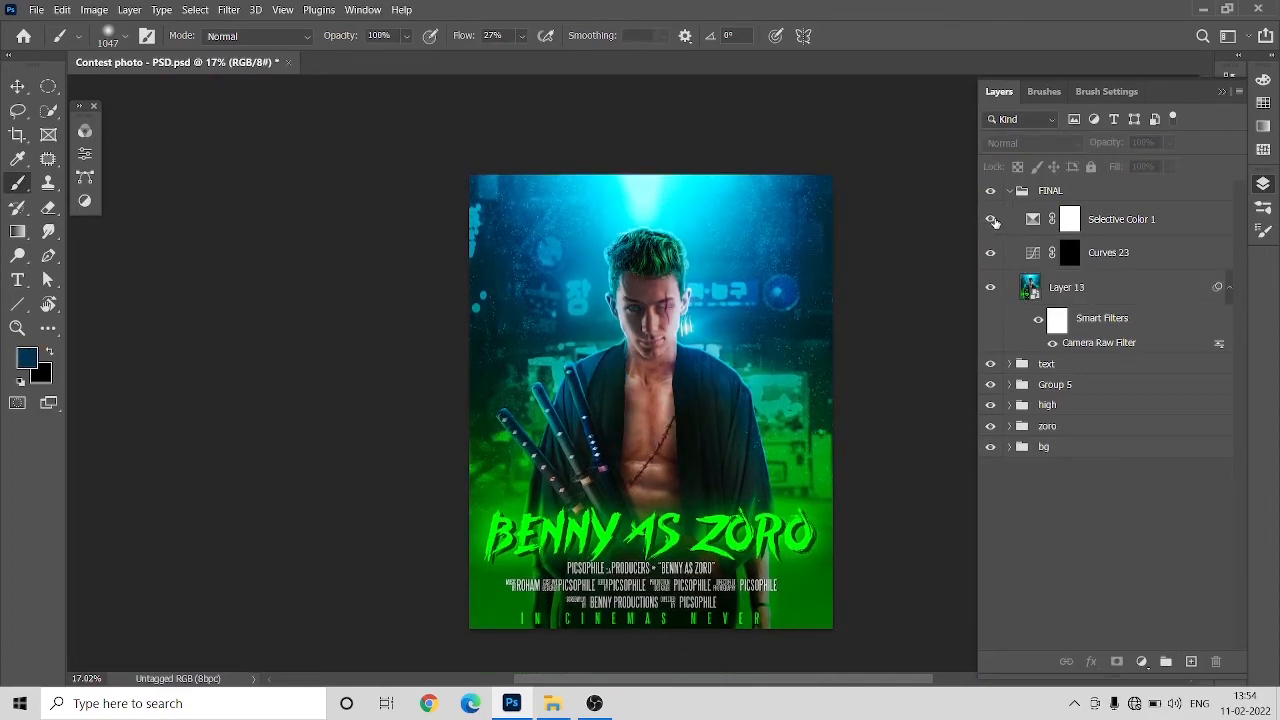
pyautogui.click(991, 220)
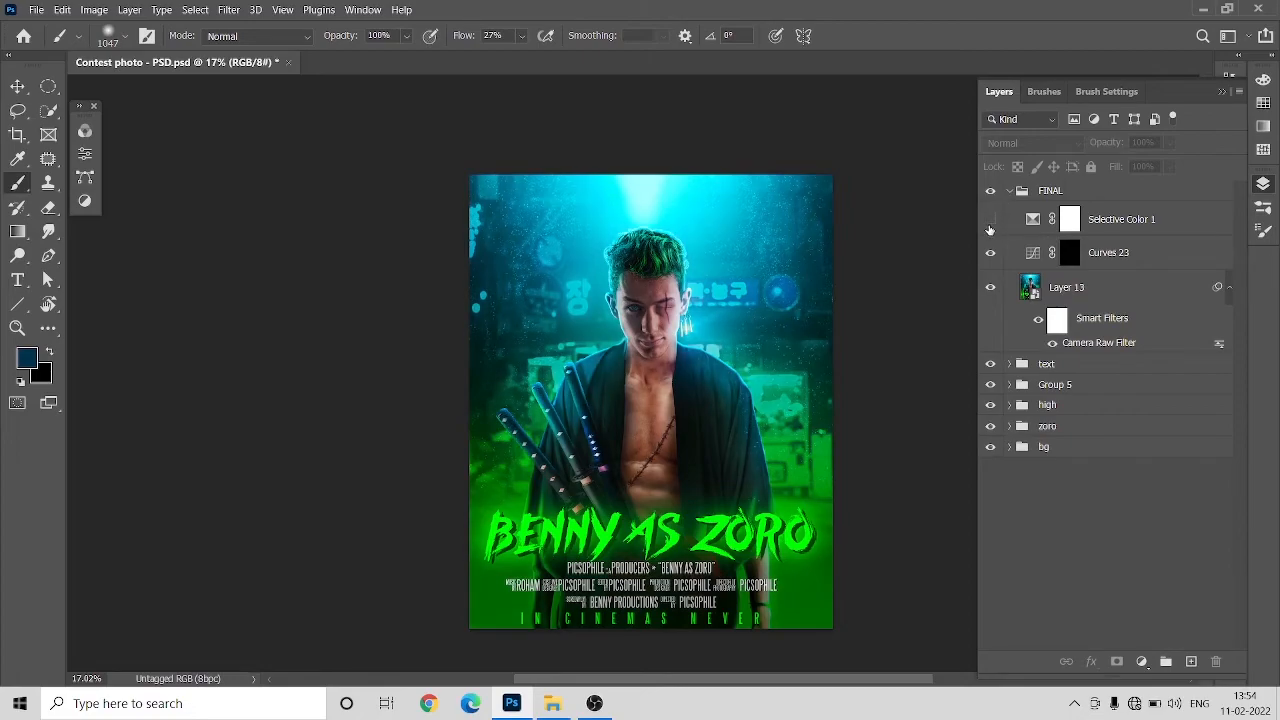
pyautogui.click(990, 228)
pyautogui.click(1007, 192)
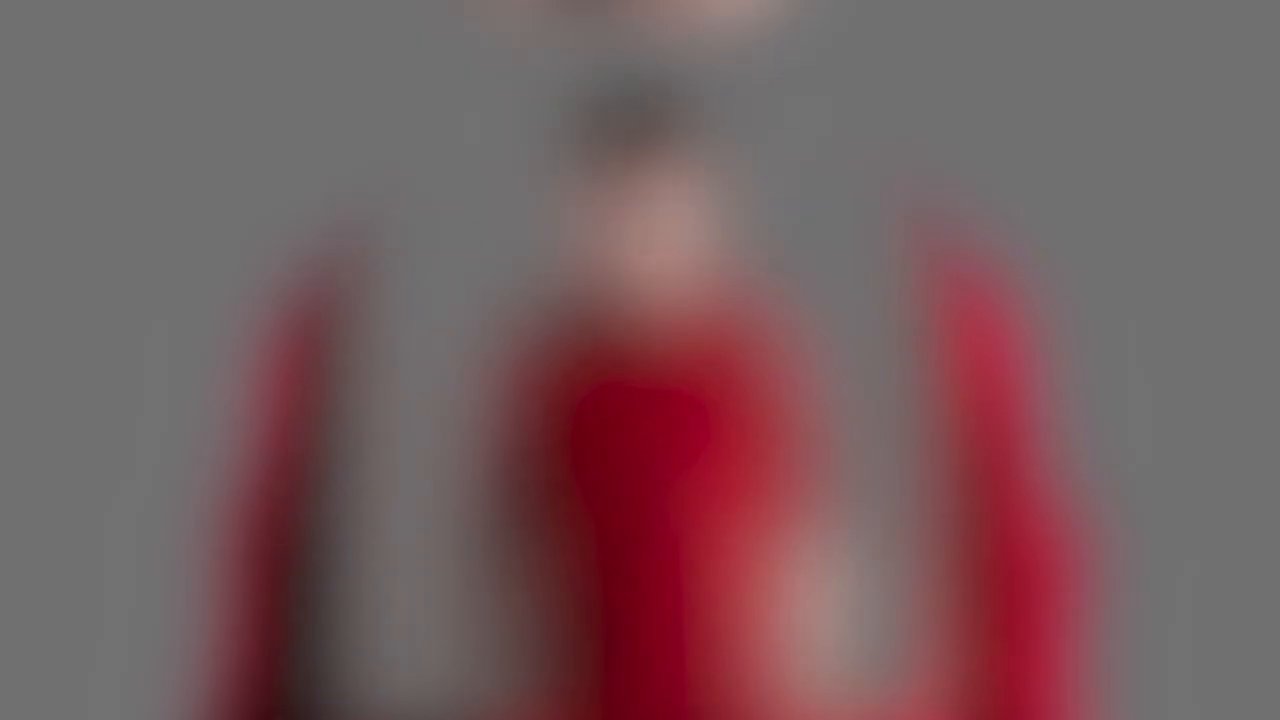